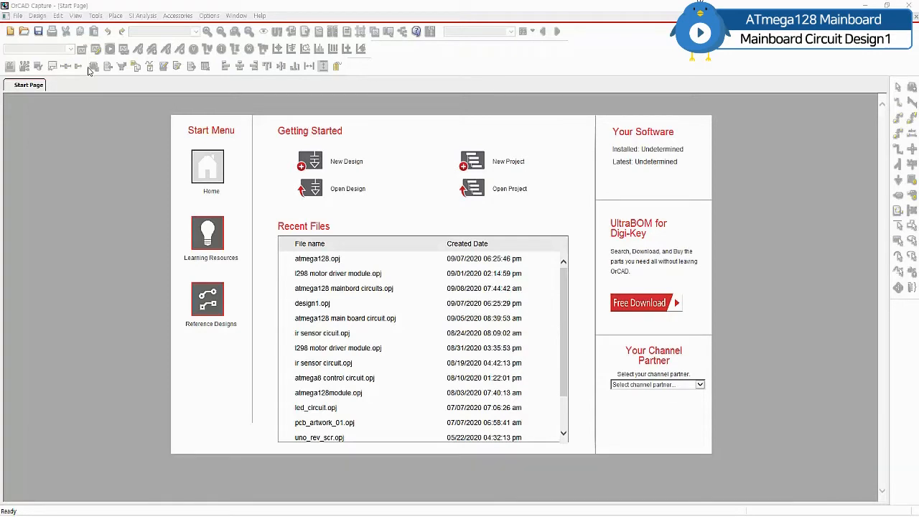
Step: Create a new Schematic project named "ATmega128 Mainboard Circuits"
{"action": "left_click", "coordinate": [17, 16]}
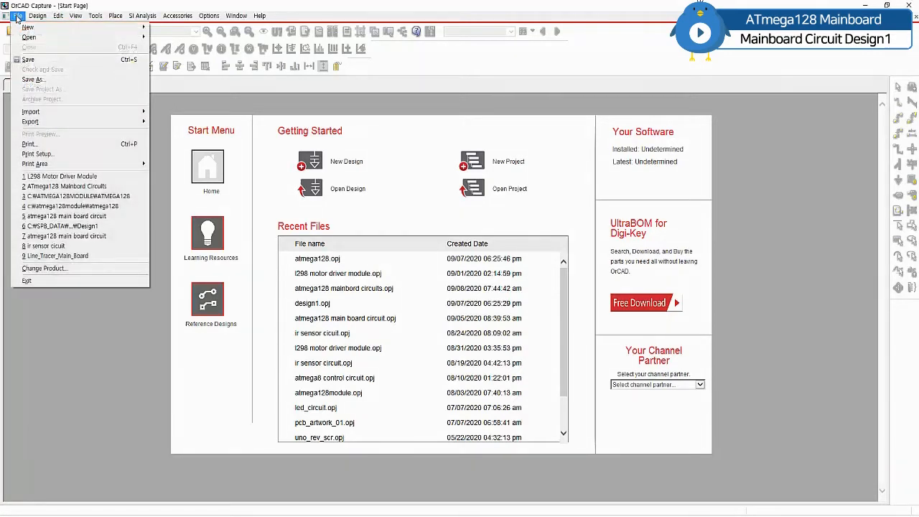
{"action": "mouse_move", "coordinate": [27, 27]}
{"action": "left_click", "coordinate": [191, 30]}
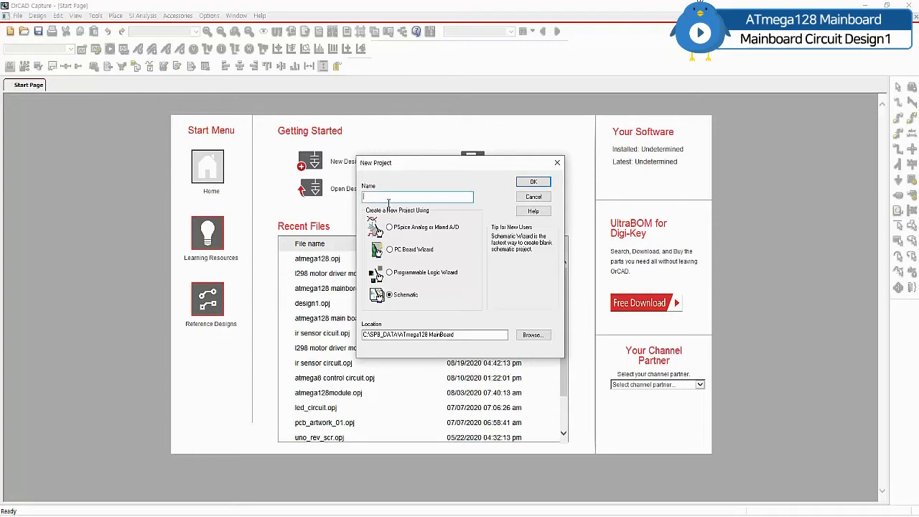
{"action": "type", "text": "ATmega128 Mainboard Circuits"}
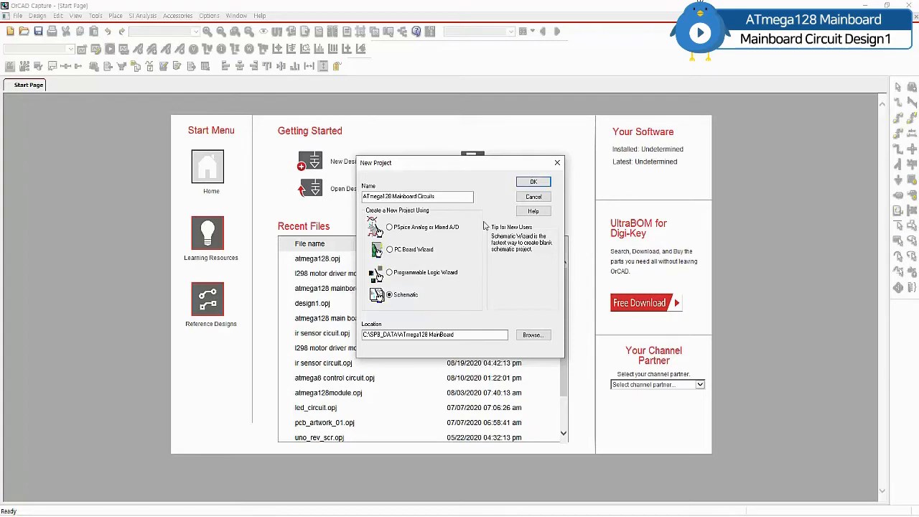
{"action": "left_click", "coordinate": [533, 183]}
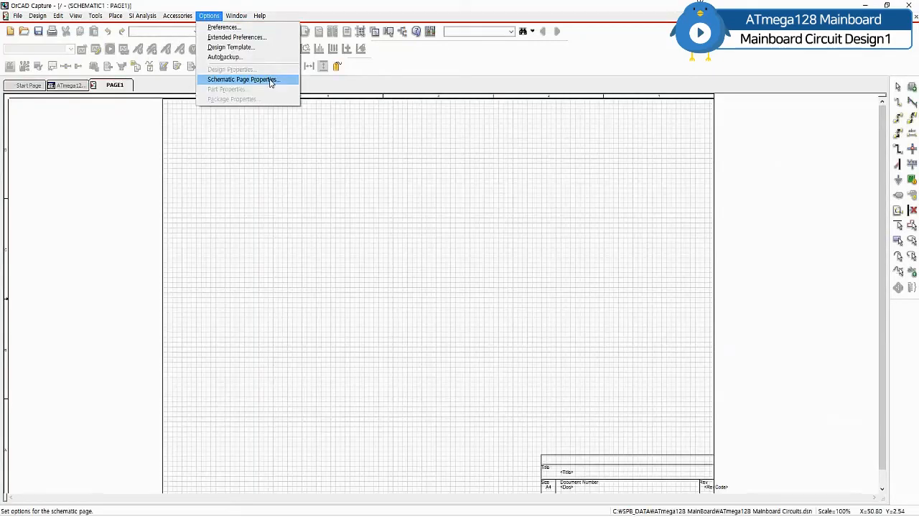
Step: Check the schematic page properties and accept the A4 page size in millimeters
{"action": "left_click", "coordinate": [277, 84]}
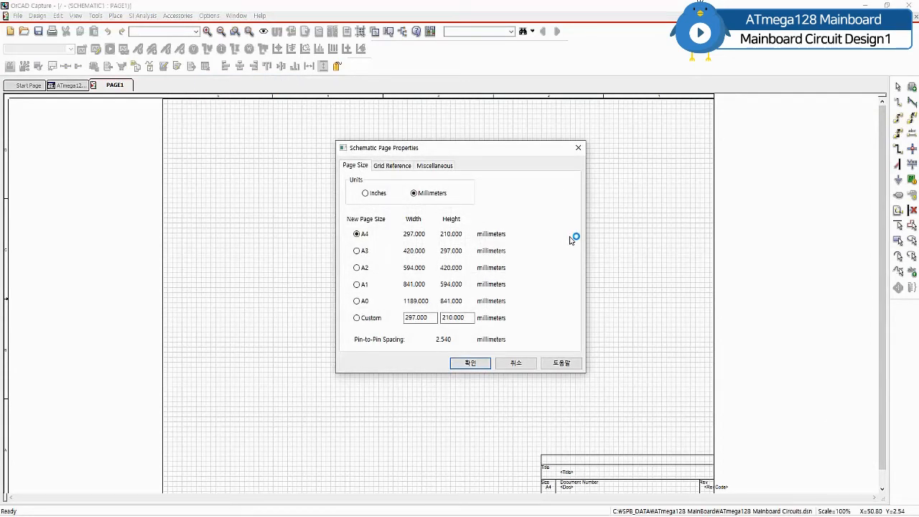
{"action": "left_click_drag", "start_coordinate": [412, 203], "coordinate": [450, 203]}
{"action": "left_click_drag", "start_coordinate": [355, 242], "coordinate": [499, 242]}
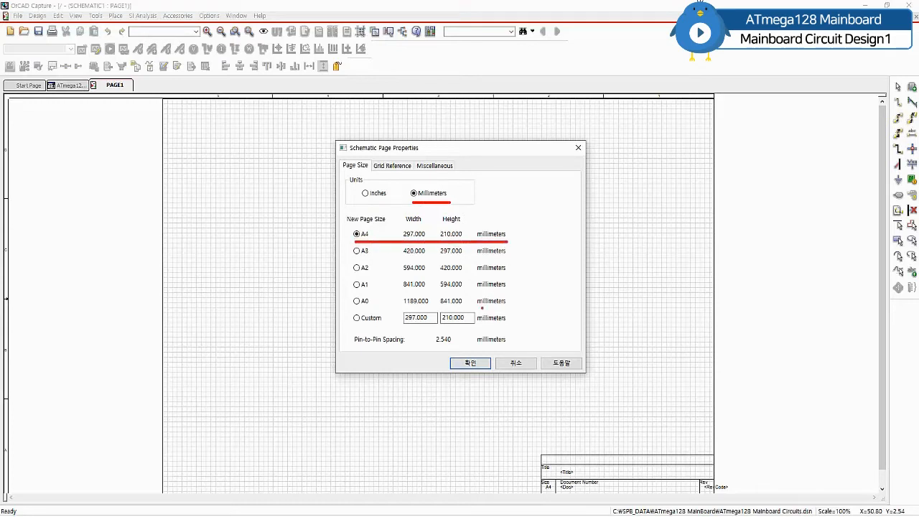
{"action": "left_click", "coordinate": [472, 363]}
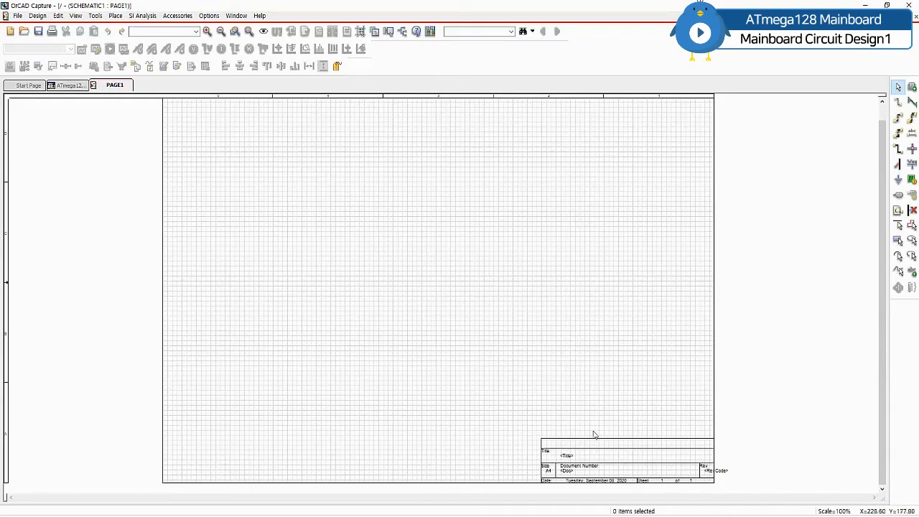
Step: Set the title block's title to "ATmega128 Mainboard Circuit" in bold Arial at size 14
{"action": "double_click", "coordinate": [567, 457]}
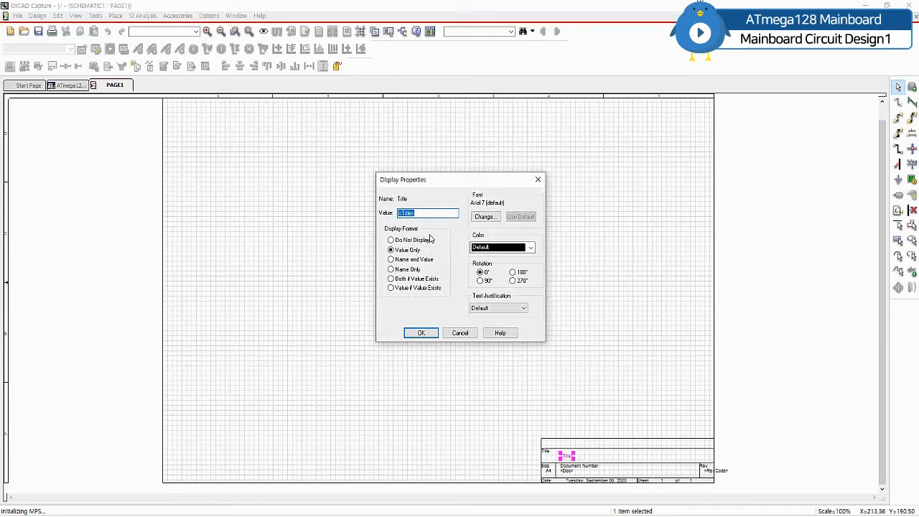
{"action": "type", "text": "ATmega128 Mainboard Circuit"}
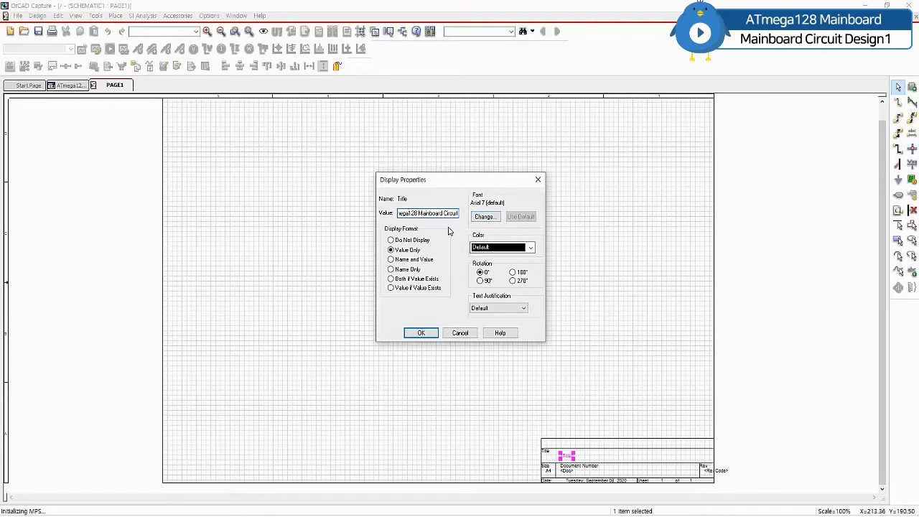
{"action": "left_click", "coordinate": [491, 220]}
{"action": "left_click", "coordinate": [496, 219]}
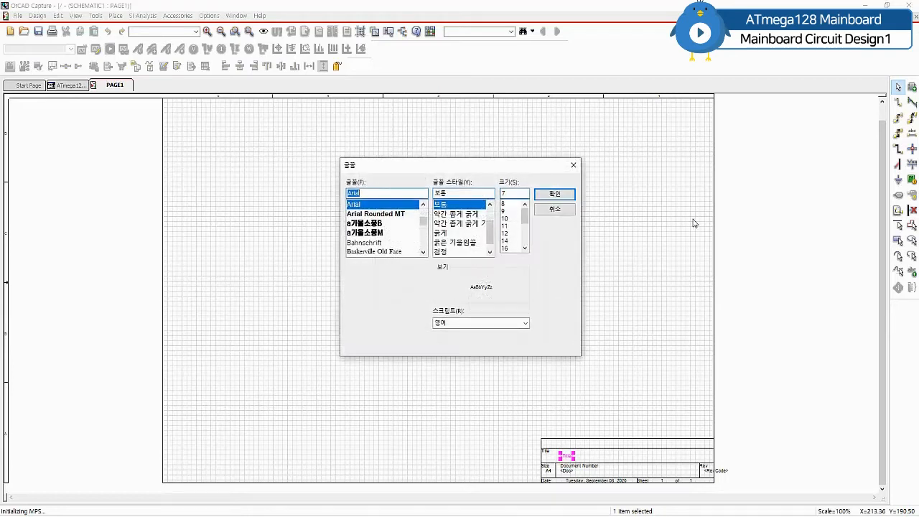
{"action": "left_click", "coordinate": [447, 233]}
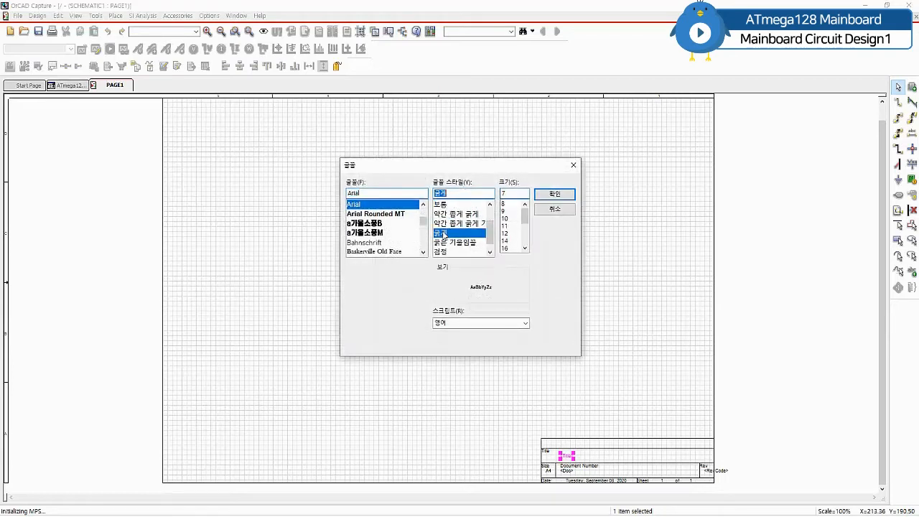
{"action": "left_click", "coordinate": [510, 241]}
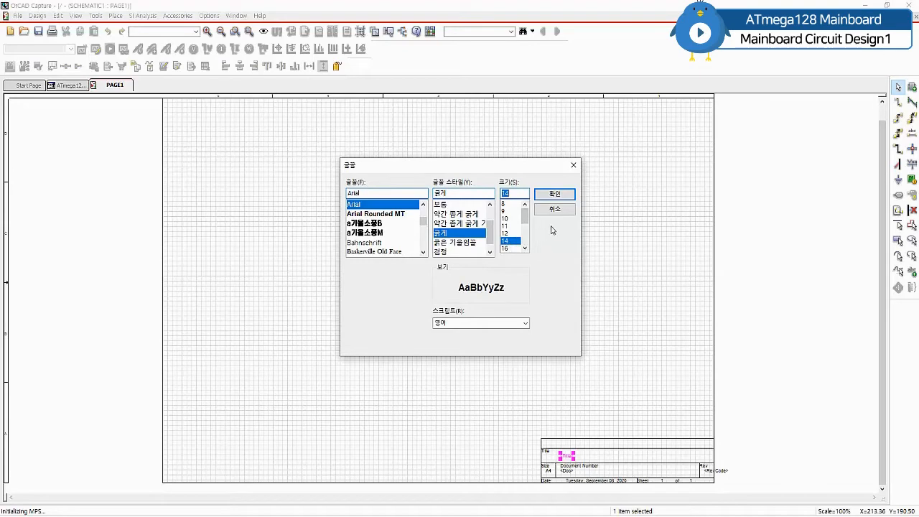
{"action": "left_click", "coordinate": [560, 196]}
{"action": "left_click", "coordinate": [560, 196]}
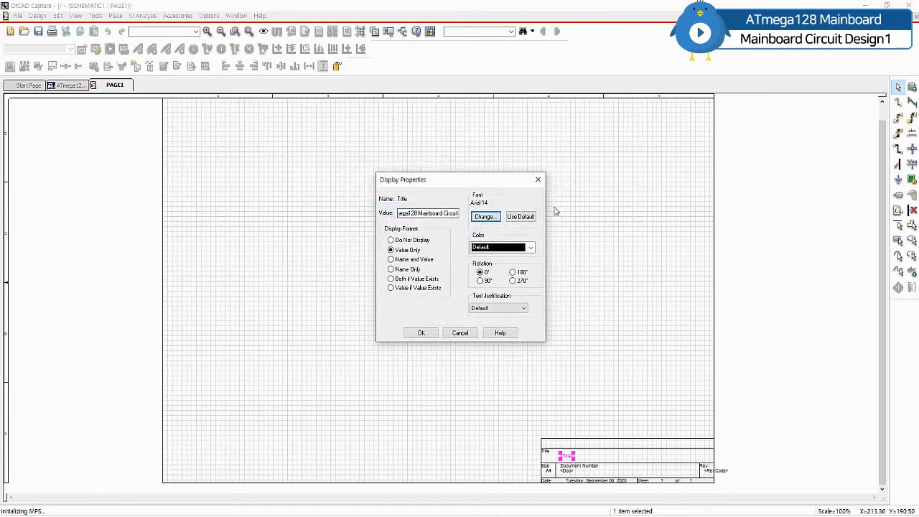
{"action": "left_click", "coordinate": [421, 333]}
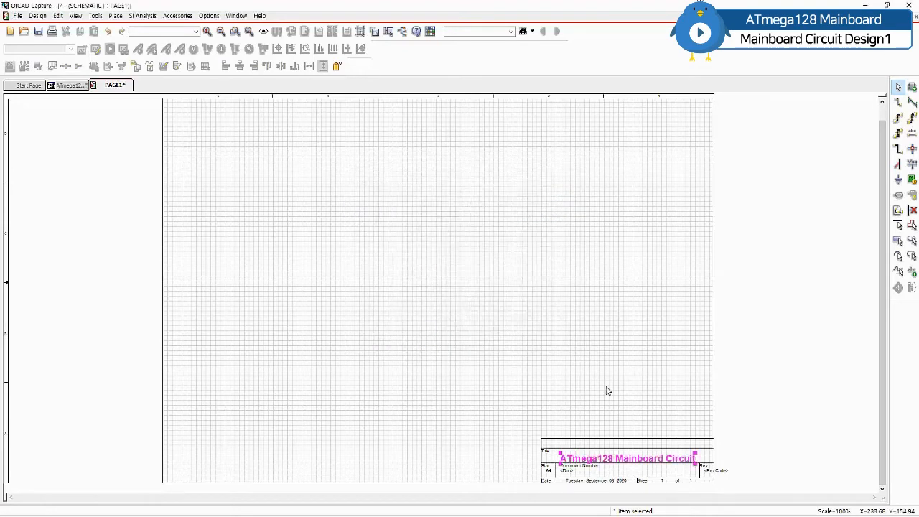
Step: Set the title block's document number to "KOPO2NIC" with font size 12
{"action": "left_click", "coordinate": [567, 470]}
{"action": "double_click", "coordinate": [569, 470]}
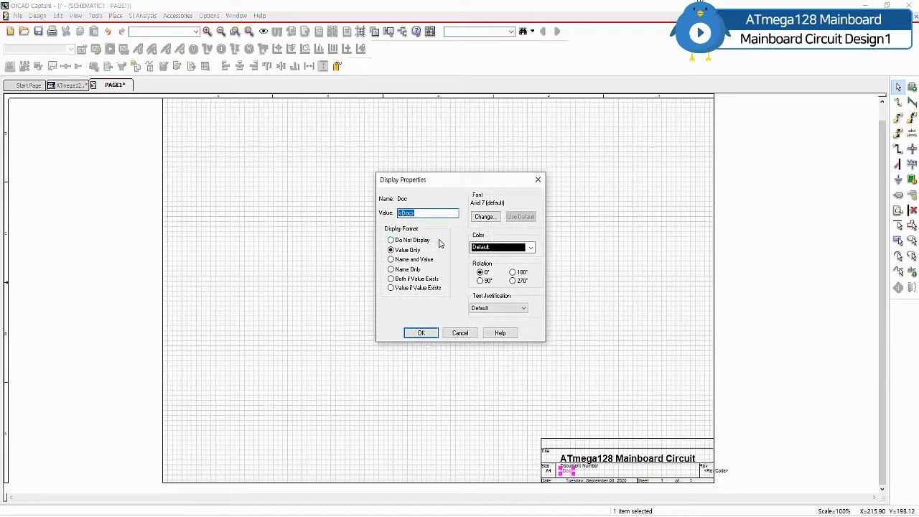
{"action": "type", "text": "KOPO2NIC"}
{"action": "left_click", "coordinate": [484, 216]}
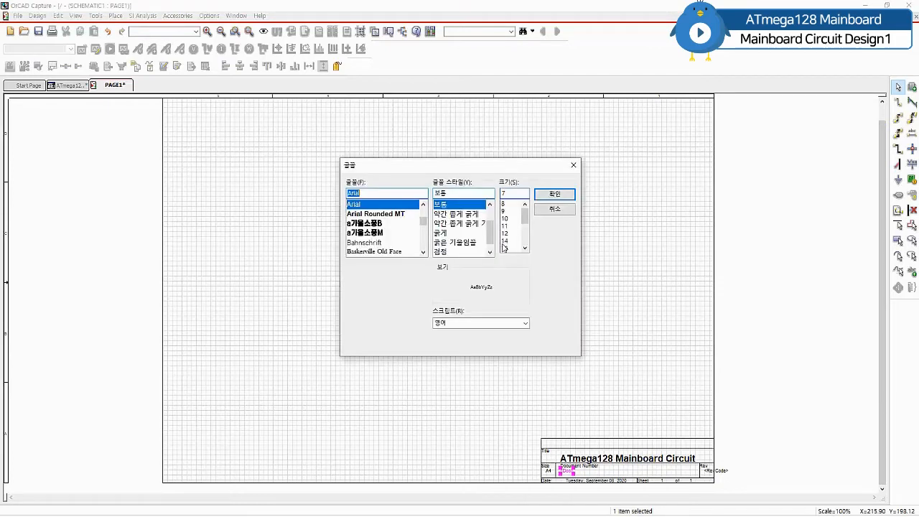
{"action": "left_click", "coordinate": [506, 234]}
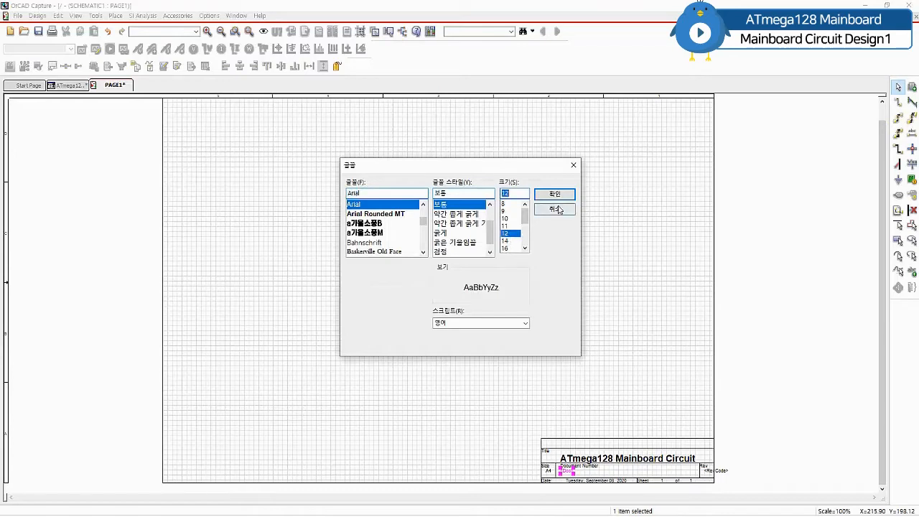
{"action": "left_click", "coordinate": [560, 199]}
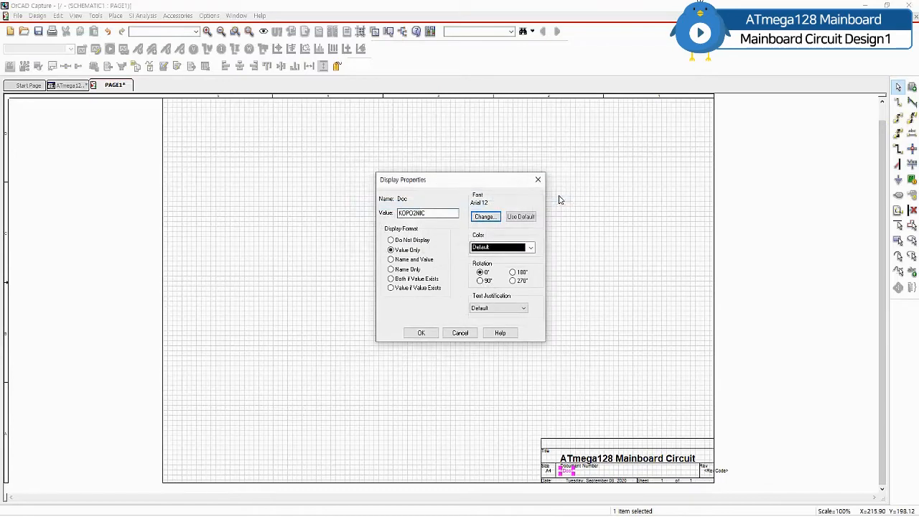
{"action": "left_click", "coordinate": [420, 336]}
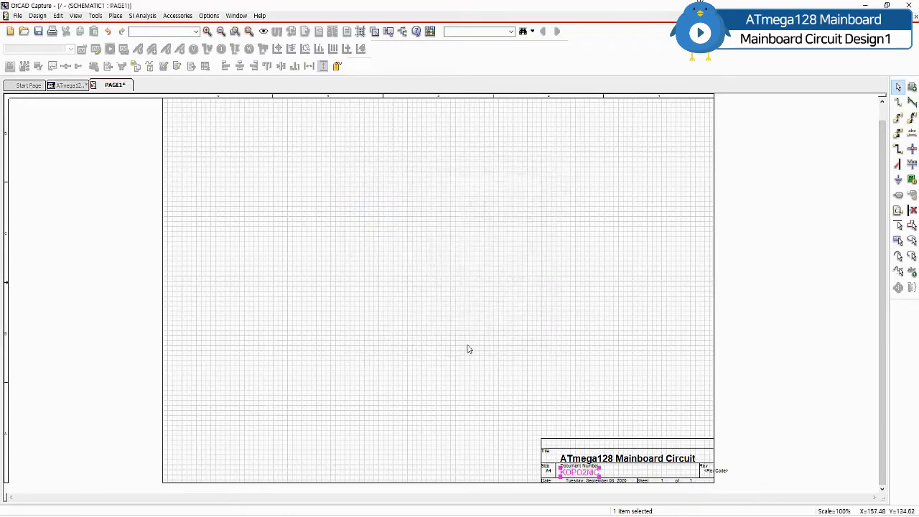
Step: Set the title block's revision code to 1.0 with font size 10
{"action": "double_click", "coordinate": [722, 470]}
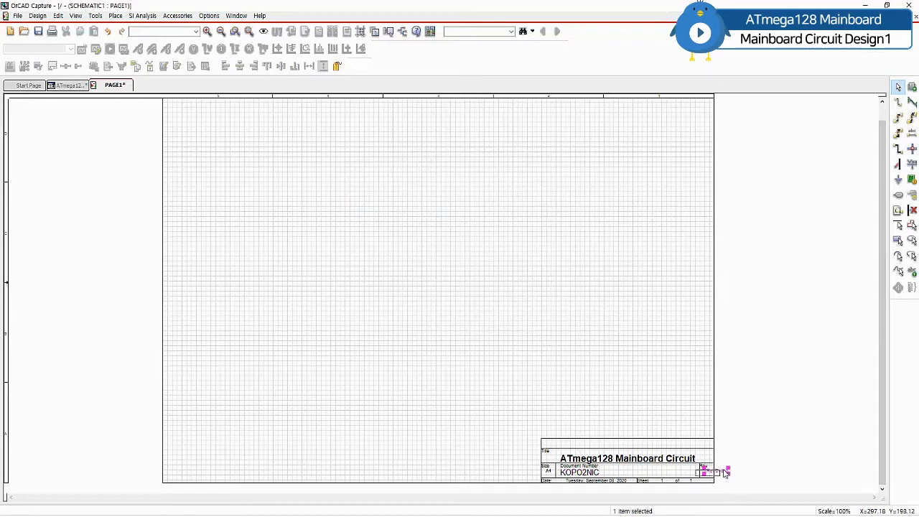
{"action": "type", "text": "1.0"}
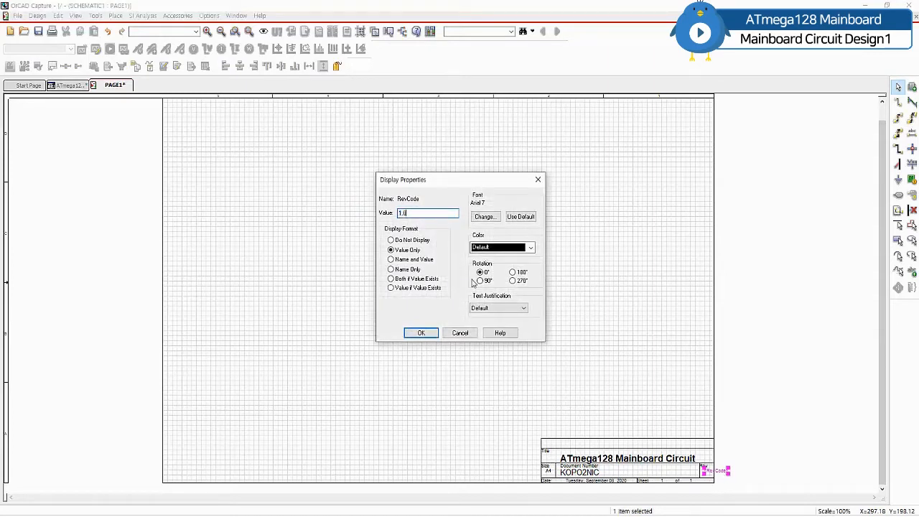
{"action": "left_click", "coordinate": [494, 219]}
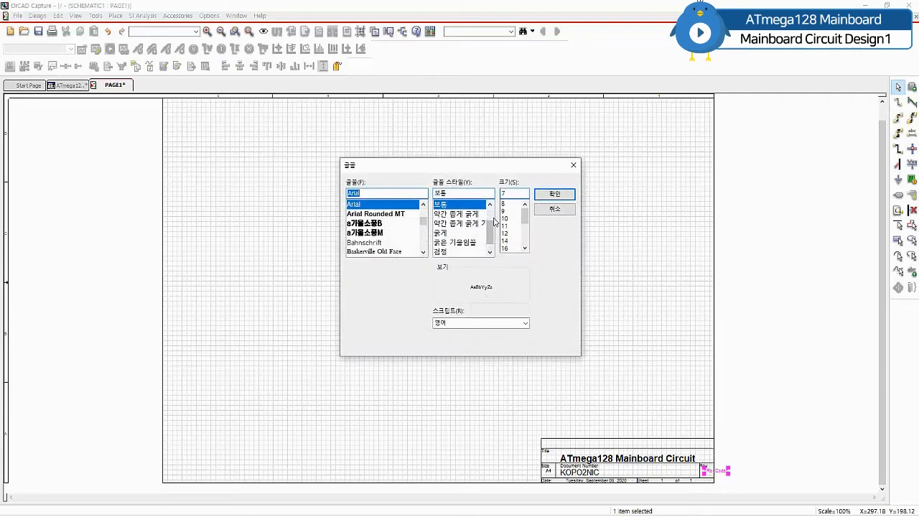
{"action": "left_click", "coordinate": [557, 196]}
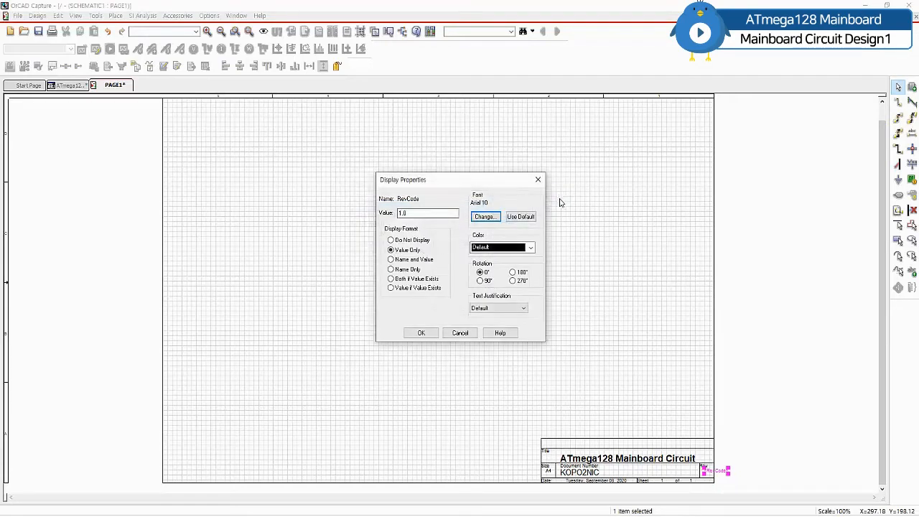
{"action": "left_click", "coordinate": [425, 334]}
{"action": "left_click", "coordinate": [604, 313]}
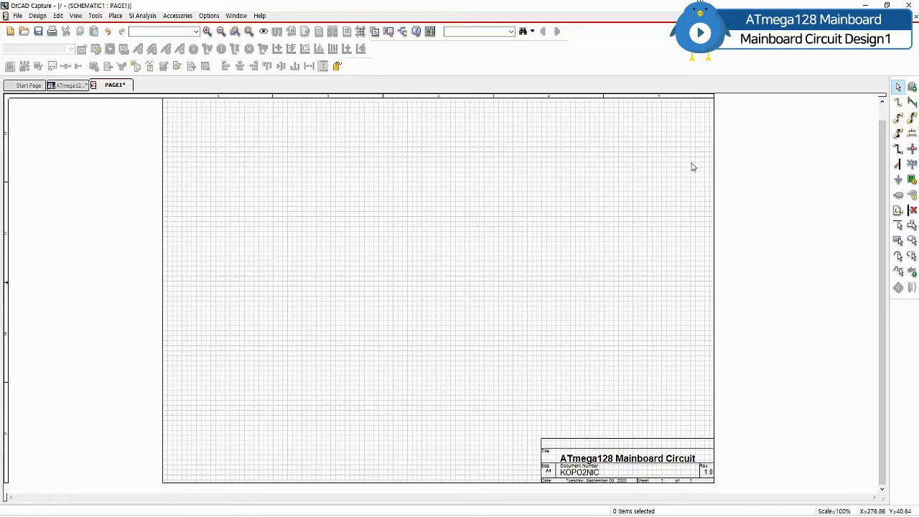
Step: Place one ATmega128 part from the ATMEGA128 library in the left half of the schematic page
{"action": "left_click", "coordinate": [912, 87]}
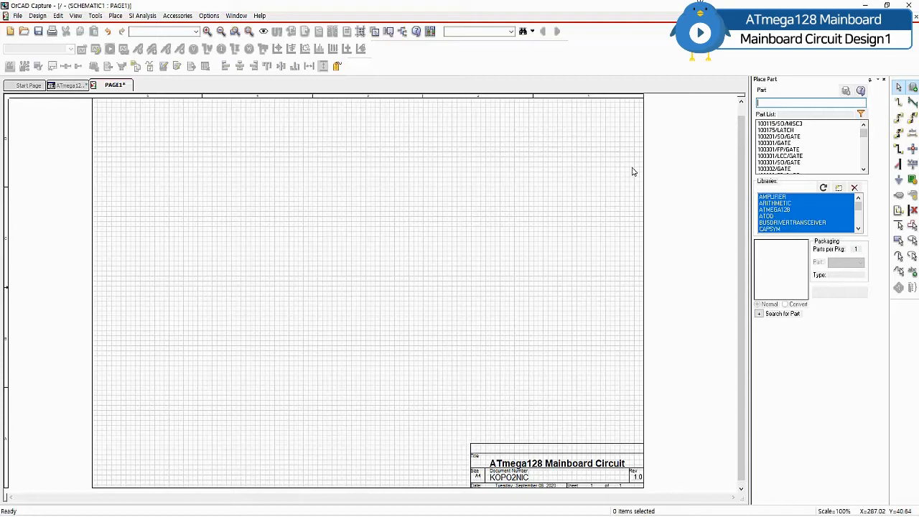
{"action": "type", "text": "atmega128"}
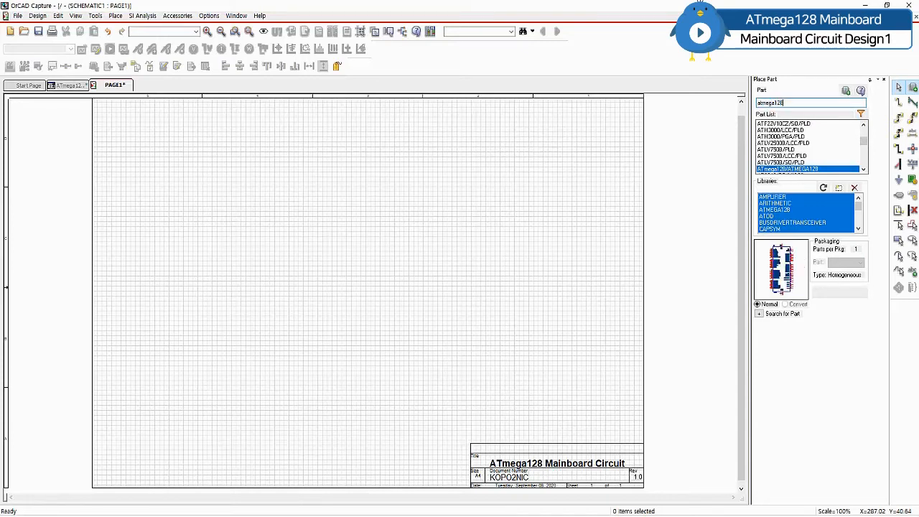
{"action": "key", "text": "Return"}
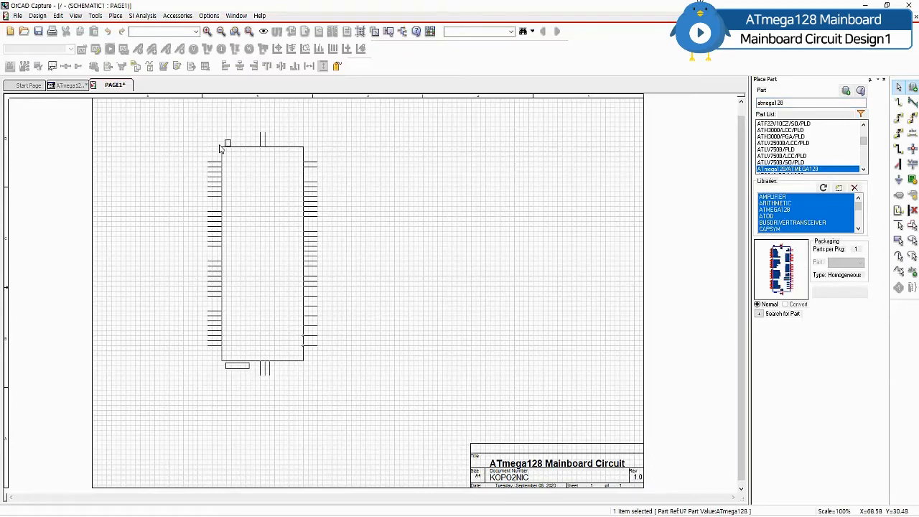
{"action": "left_click", "coordinate": [221, 149]}
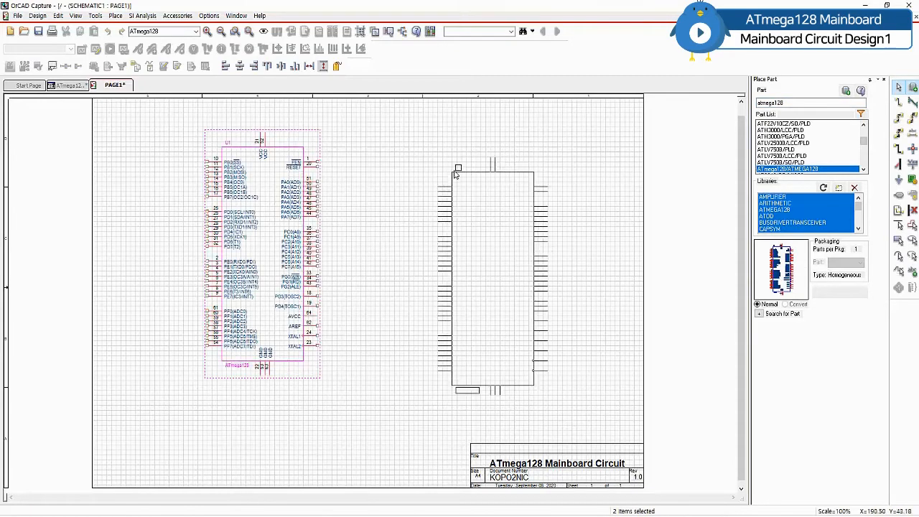
{"action": "key", "text": "Escape"}
{"action": "left_click", "coordinate": [424, 199]}
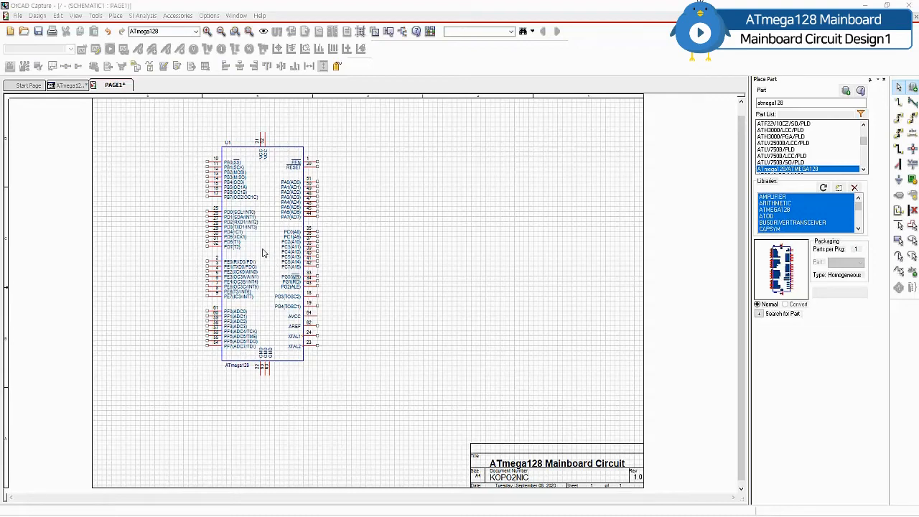
Step: Place a VCC power symbol from the CAPSYM library just above pin 21 of the ATmega128
{"action": "left_click", "coordinate": [206, 32]}
{"action": "left_click_drag", "start_coordinate": [222, 498], "coordinate": [122, 498]}
{"action": "scroll", "coordinate": [329, 277], "scroll_direction": "up", "scroll_amount": 5}
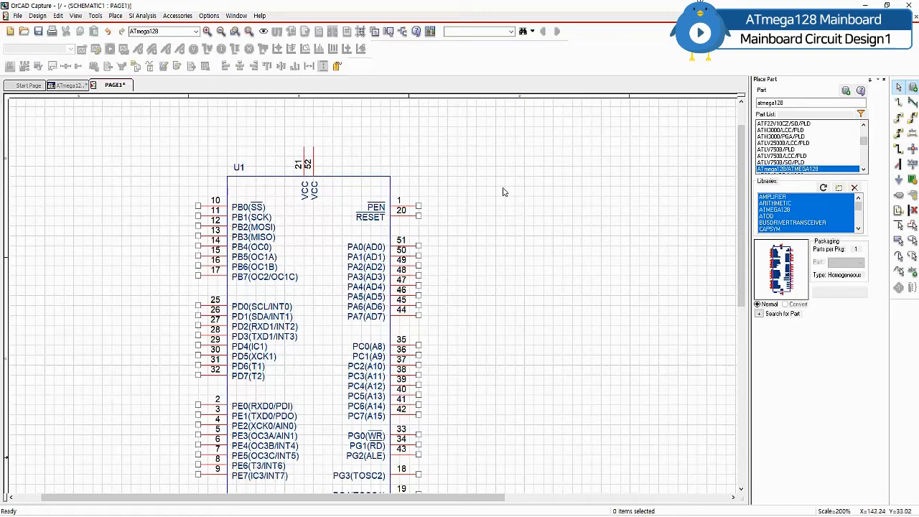
{"action": "key", "text": "f"}
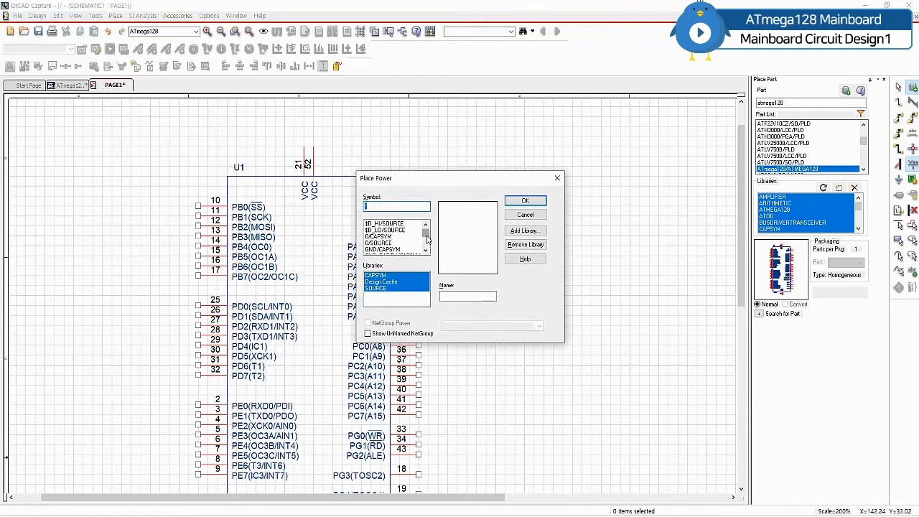
{"action": "scroll", "coordinate": [427, 239], "scroll_direction": "down", "scroll_amount": 3}
{"action": "left_click", "coordinate": [393, 236]}
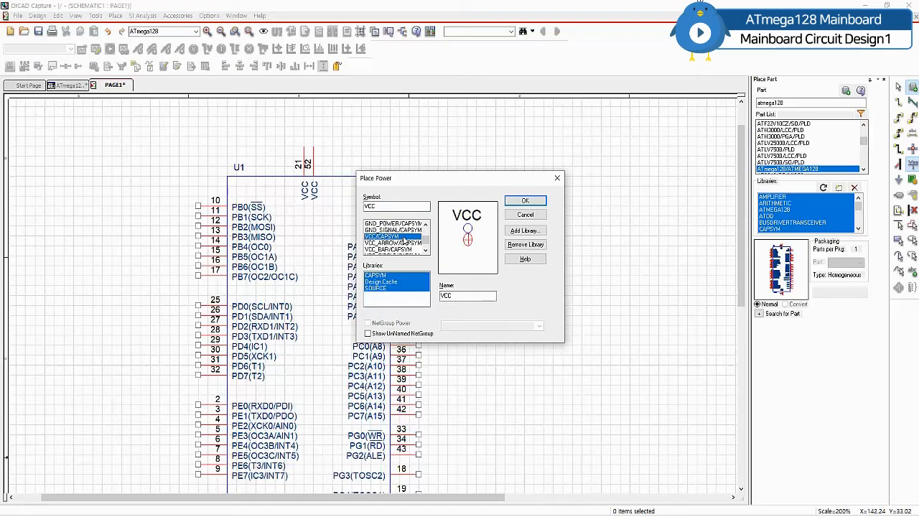
{"action": "left_click", "coordinate": [525, 201]}
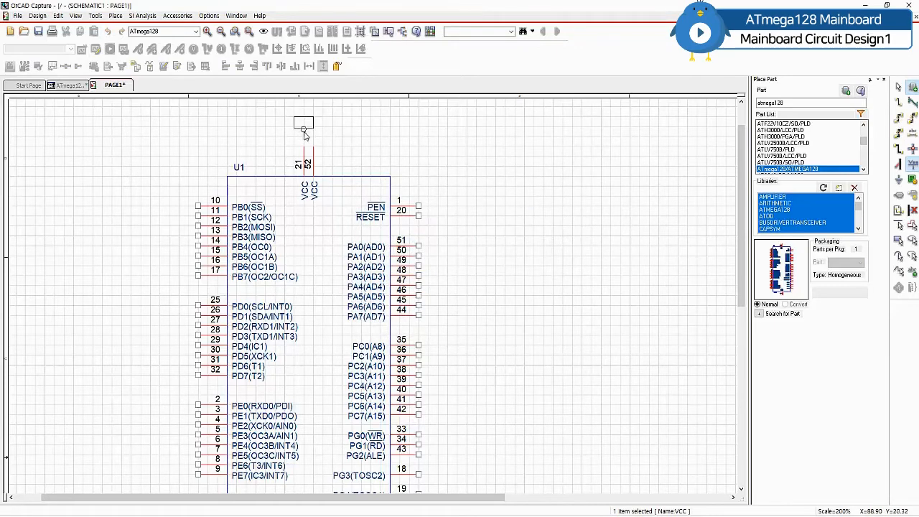
{"action": "left_click", "coordinate": [304, 135]}
{"action": "key", "text": "Escape"}
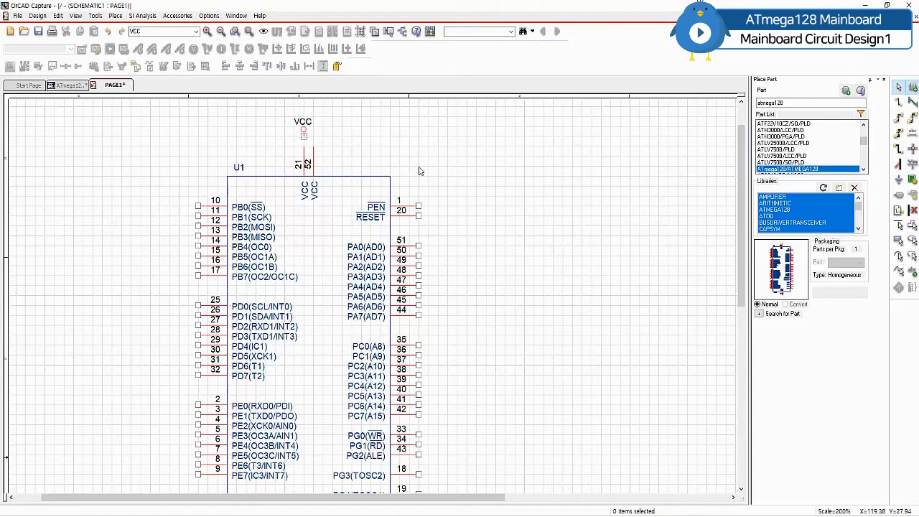
{"action": "scroll", "coordinate": [420, 171], "scroll_direction": "up", "scroll_amount": 2}
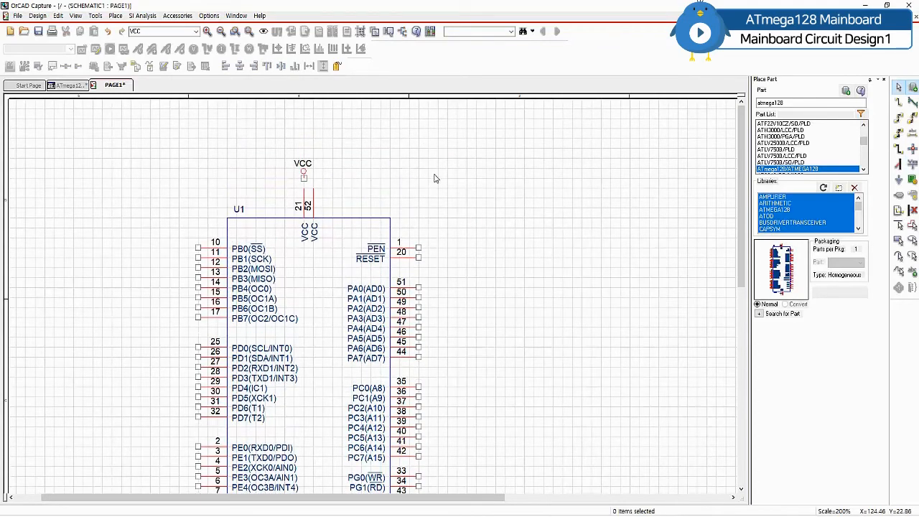
Step: Move the VCC symbol slightly up from pin 21 and wire pin 52 of the ATmega128 to the same VCC line
{"action": "scroll", "coordinate": [324, 148], "scroll_direction": "down", "scroll_amount": 2}
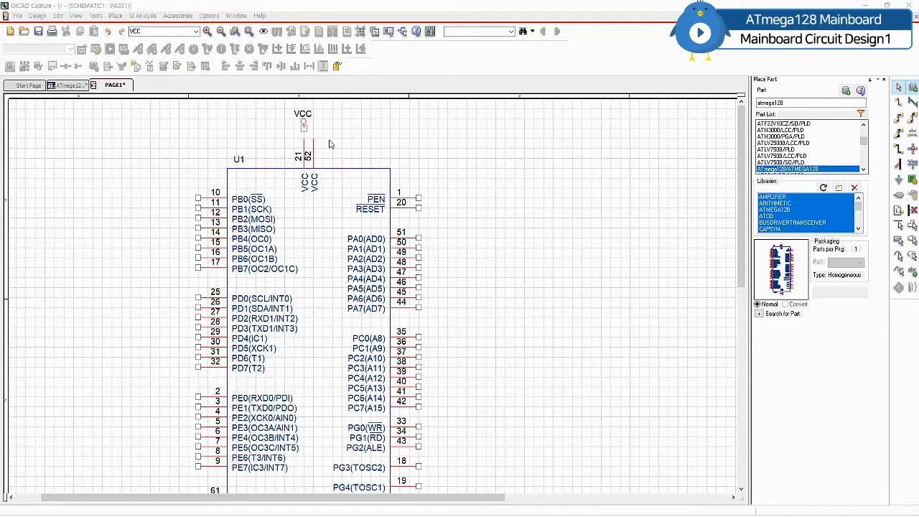
{"action": "left_click", "coordinate": [304, 128]}
{"action": "left_click_drag", "start_coordinate": [304, 129], "coordinate": [303, 120]}
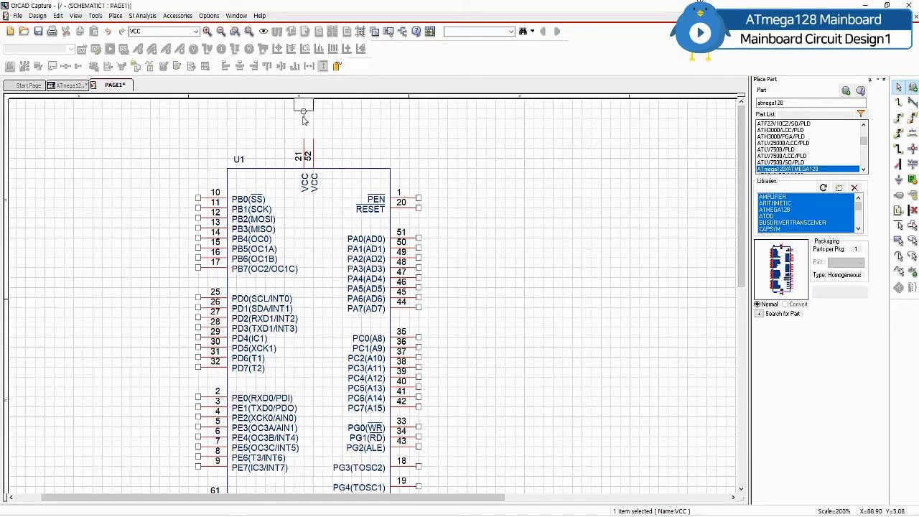
{"action": "left_click", "coordinate": [333, 126]}
{"action": "key", "text": "w"}
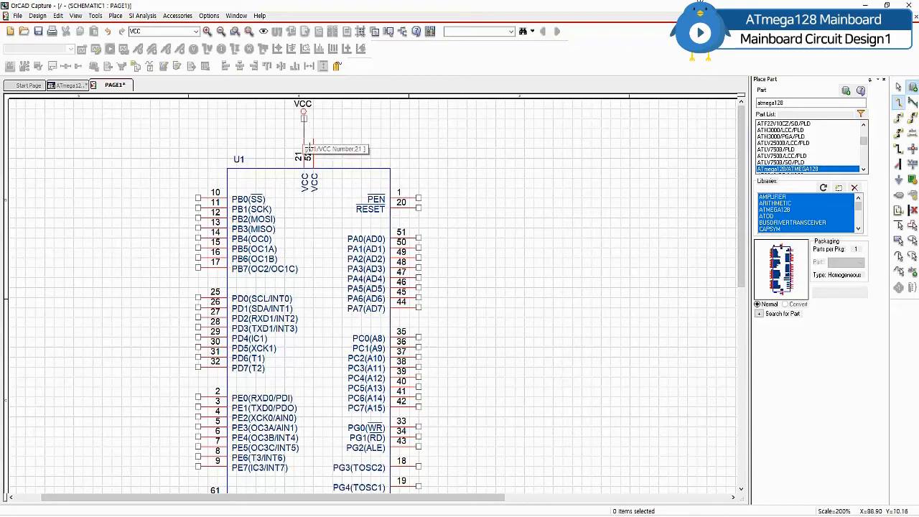
{"action": "left_click", "coordinate": [313, 137]}
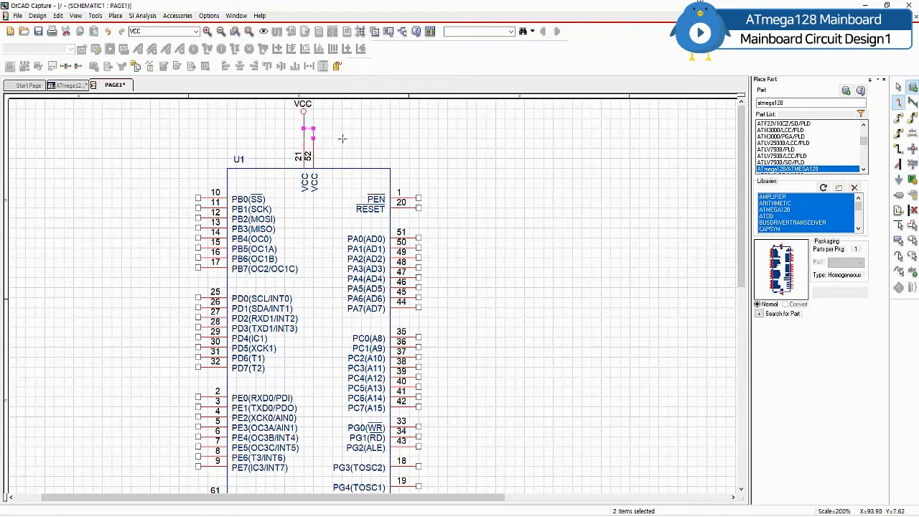
{"action": "key", "text": "Escape"}
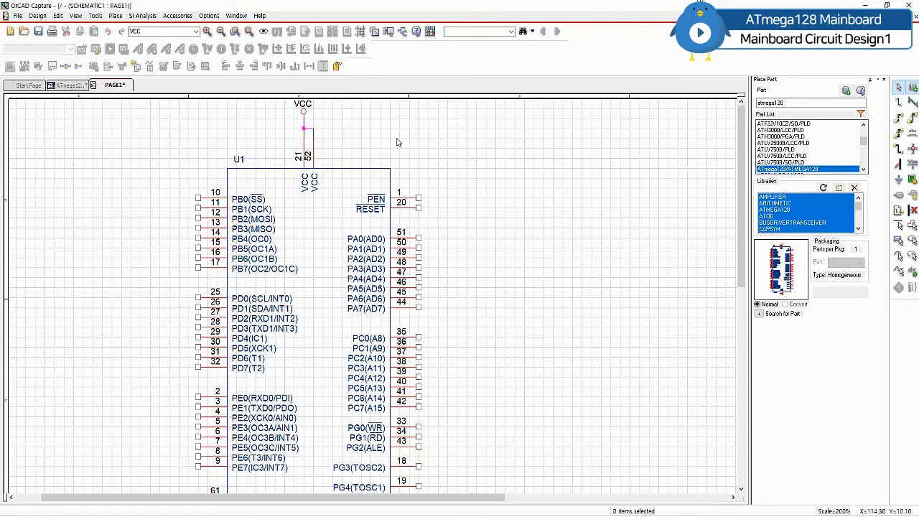
Step: Rename the VCC power symbol above the ATmega128 to "+5V"
{"action": "double_click", "coordinate": [303, 104]}
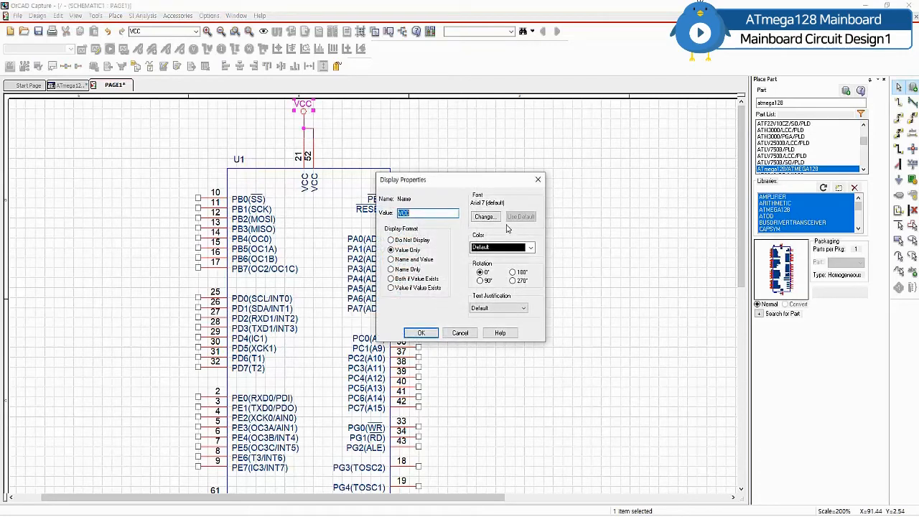
{"action": "type", "text": "+5V"}
{"action": "left_click", "coordinate": [421, 332]}
{"action": "left_click", "coordinate": [510, 294]}
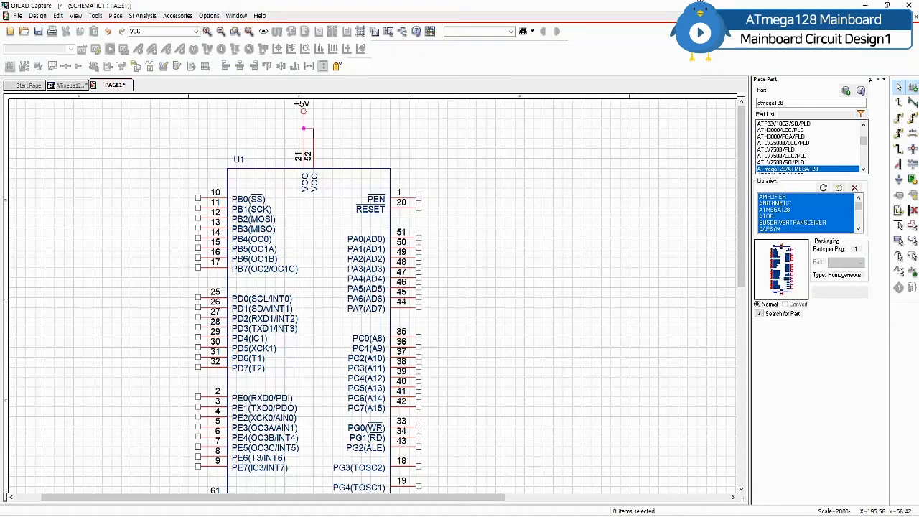
Step: Place a GND symbol from the CAPSYM library on pin 53 of the ATmega128 and pull it down to form a short wire
{"action": "scroll", "coordinate": [230, 121], "scroll_direction": "up", "scroll_amount": 1}
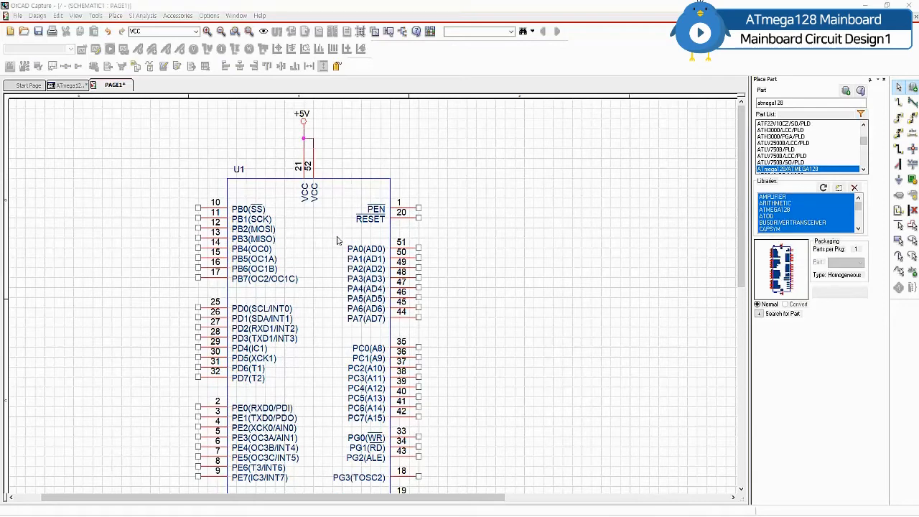
{"action": "scroll", "coordinate": [338, 240], "scroll_direction": "down", "scroll_amount": 10}
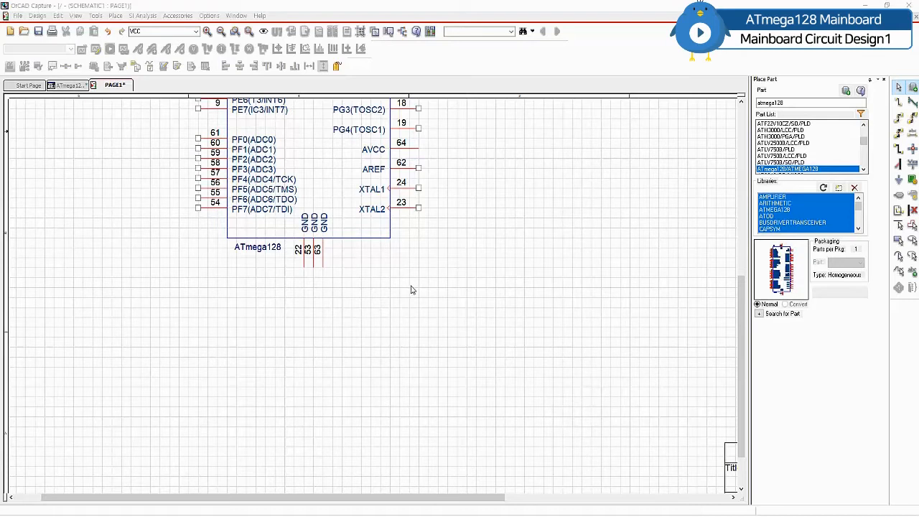
{"action": "key", "text": "g"}
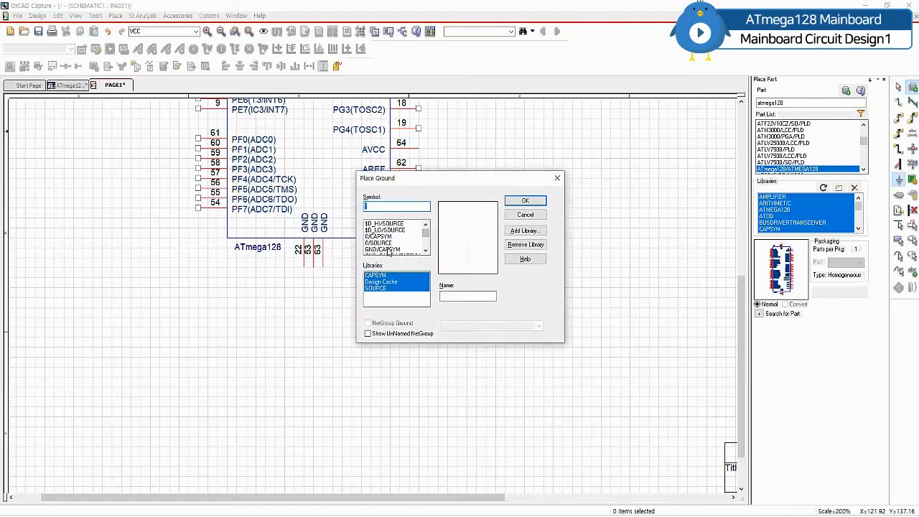
{"action": "left_click", "coordinate": [389, 249]}
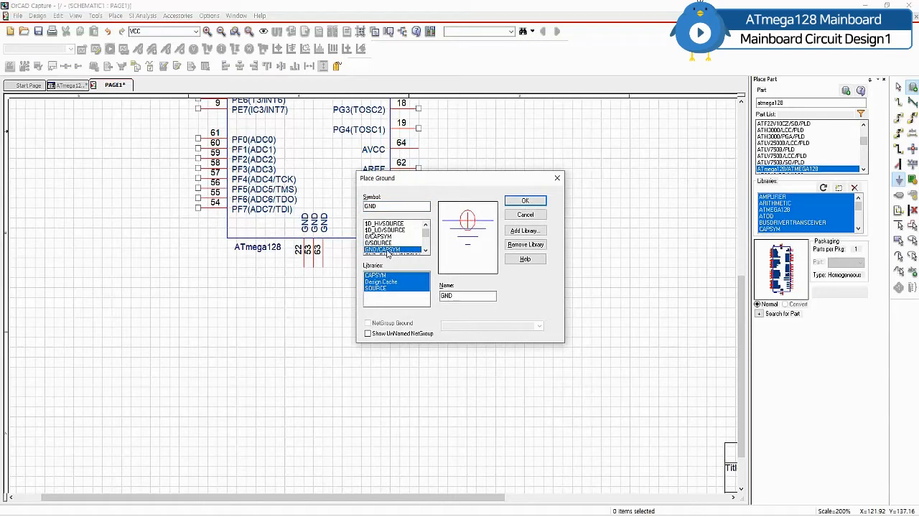
{"action": "left_click", "coordinate": [524, 201]}
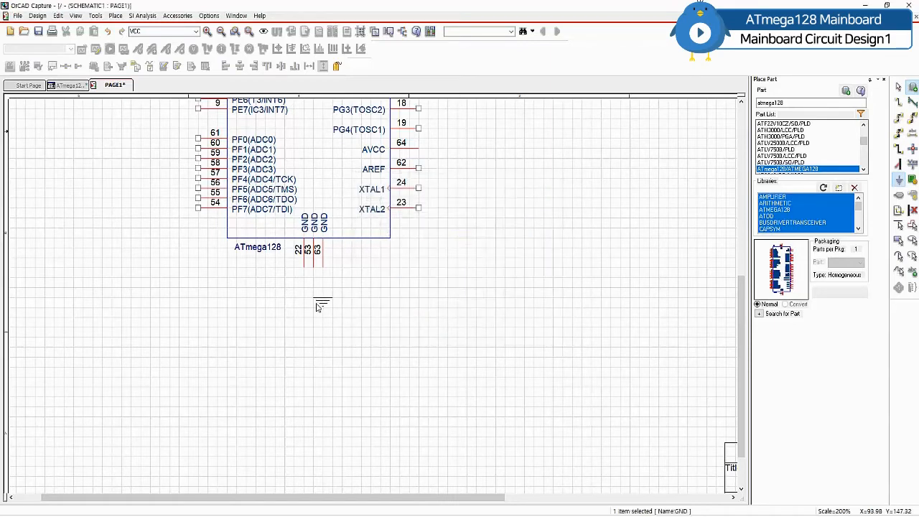
{"action": "left_click", "coordinate": [312, 264]}
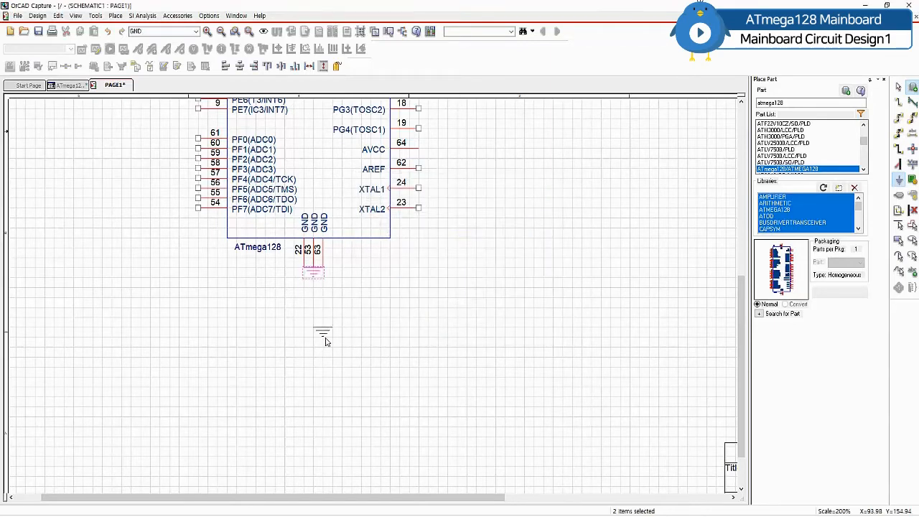
{"action": "key", "text": "Escape"}
{"action": "left_click", "coordinate": [314, 276]}
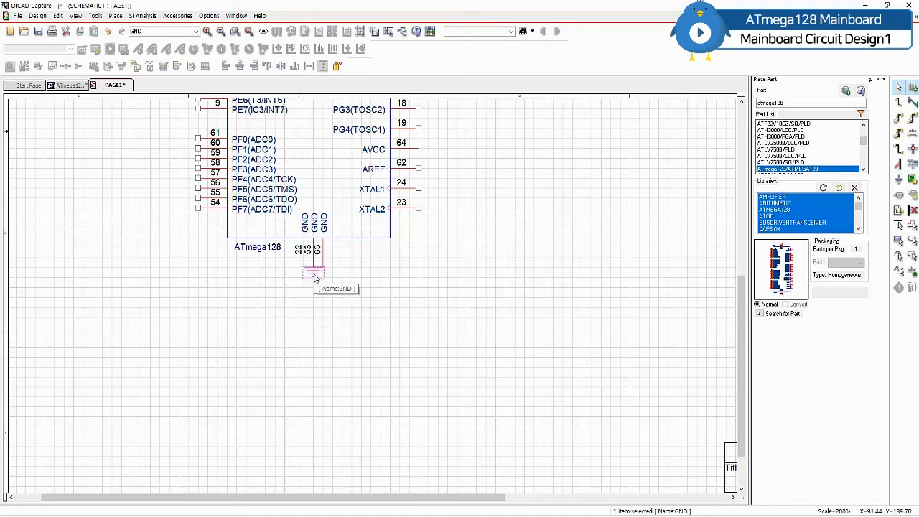
{"action": "left_click_drag", "start_coordinate": [314, 276], "coordinate": [314, 293]}
{"action": "left_click", "coordinate": [415, 280]}
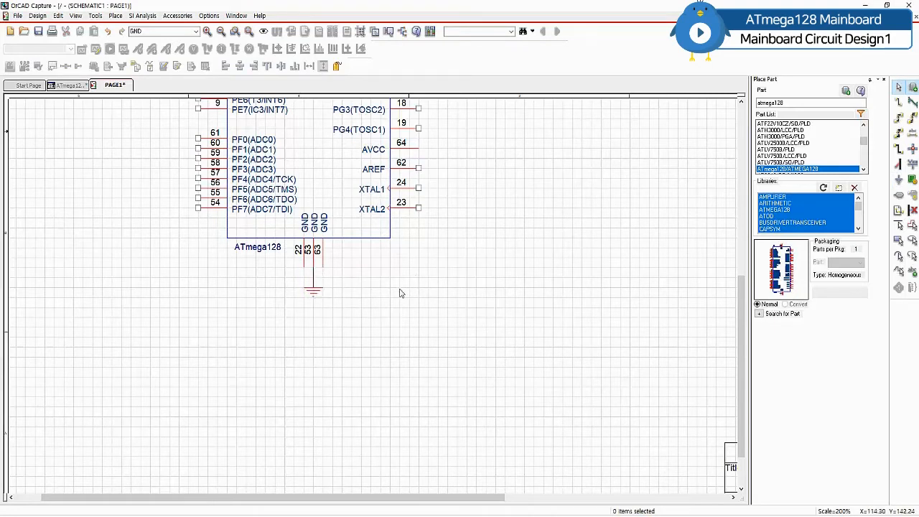
Step: Wire the ATmega128's GND pins 22 and 63 to the ground line under pin 53
{"action": "key", "text": "w"}
{"action": "left_click", "coordinate": [304, 267]}
{"action": "left_click", "coordinate": [314, 277]}
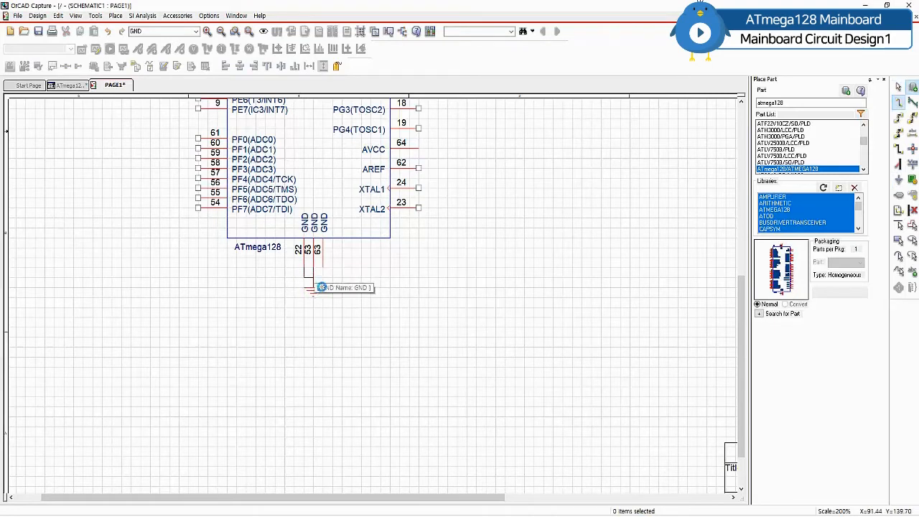
{"action": "left_click", "coordinate": [322, 267]}
{"action": "left_click", "coordinate": [313, 277]}
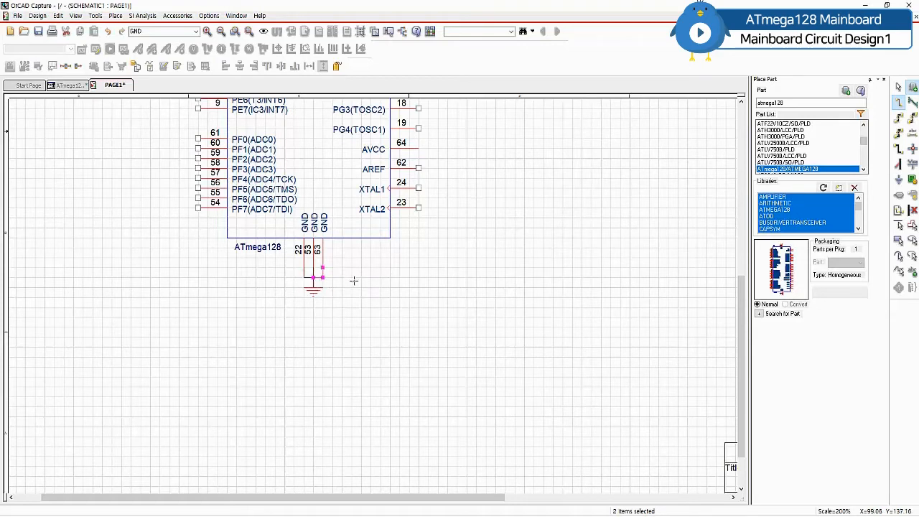
{"action": "key", "text": "Escape"}
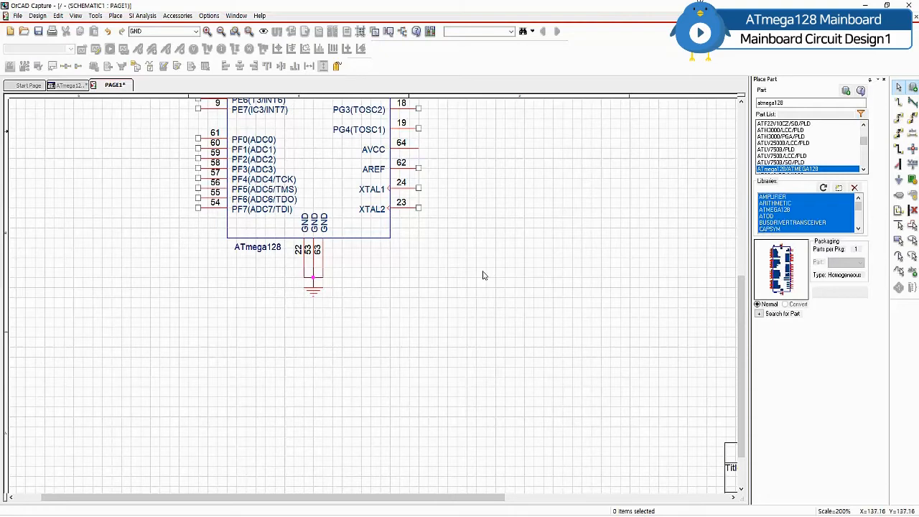
{"action": "scroll", "coordinate": [462, 302], "scroll_direction": "up", "scroll_amount": 10}
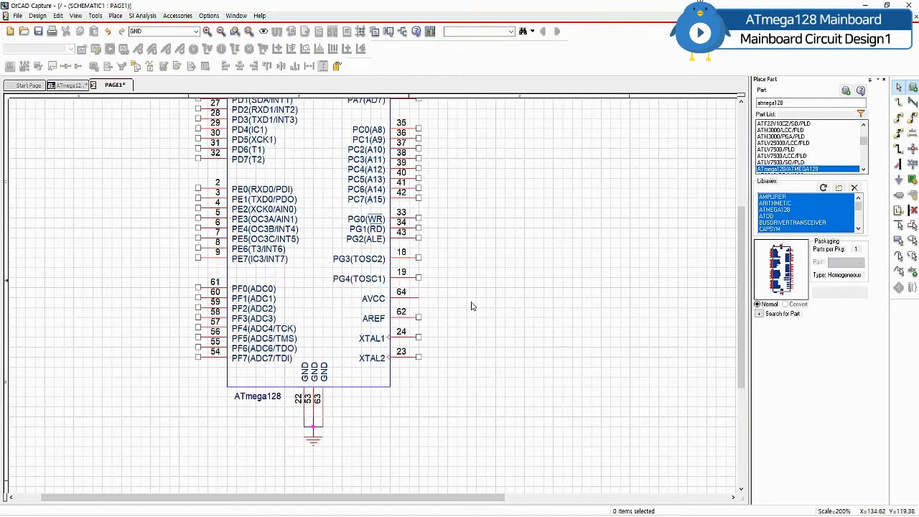
{"action": "scroll", "coordinate": [471, 309], "scroll_direction": "up", "scroll_amount": 1}
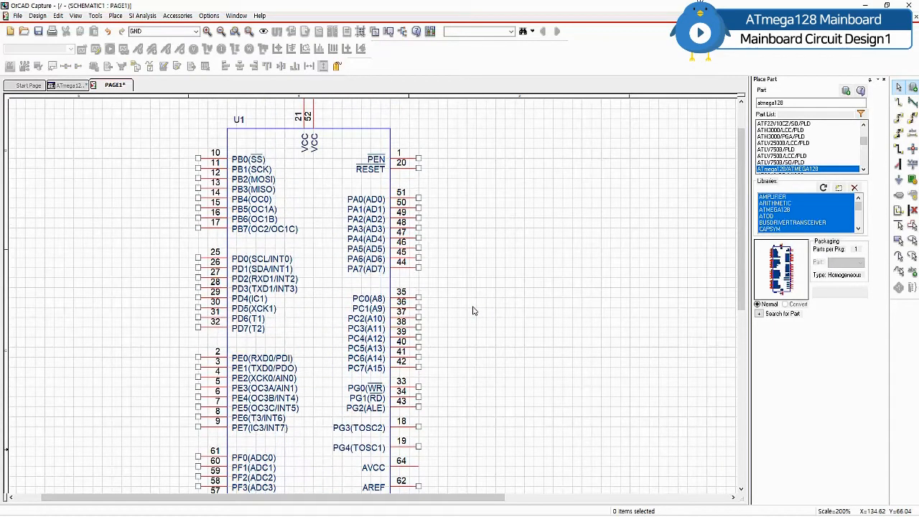
{"action": "scroll", "coordinate": [473, 310], "scroll_direction": "down", "scroll_amount": 1}
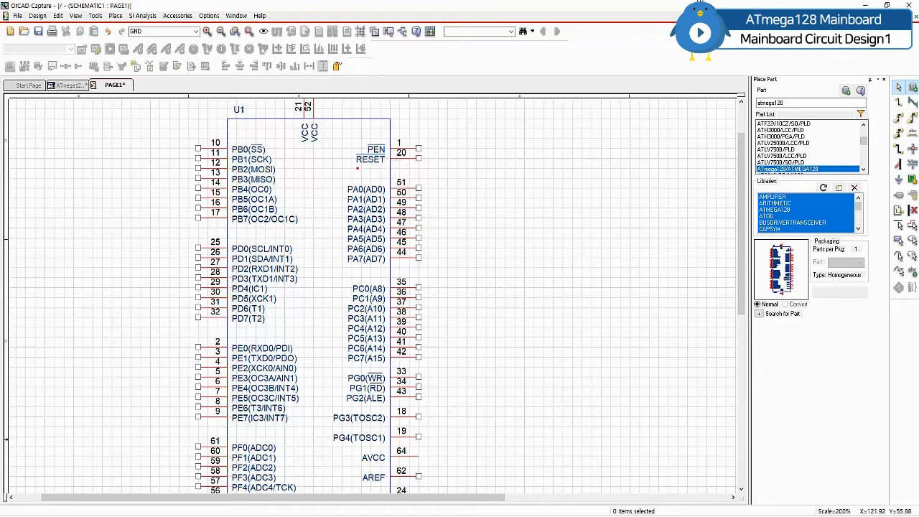
{"action": "left_click", "coordinate": [354, 168]}
{"action": "left_click", "coordinate": [423, 157]}
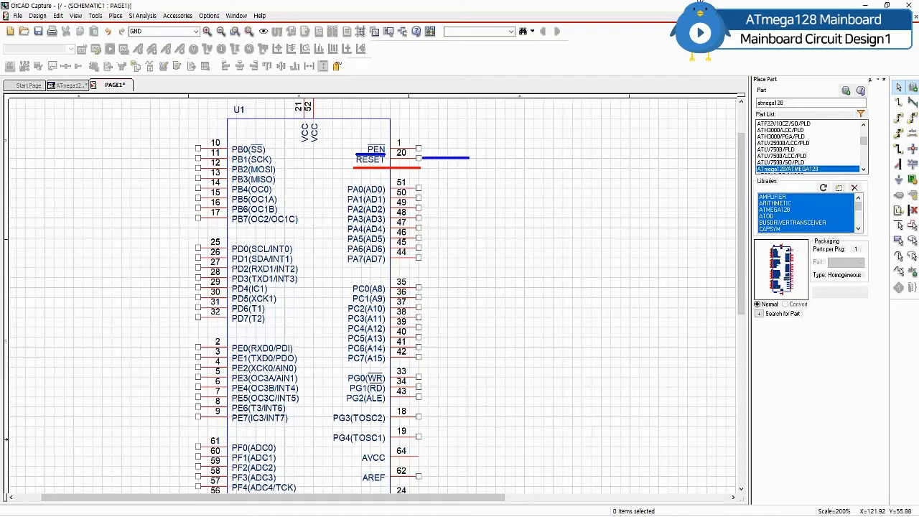
{"action": "left_click", "coordinate": [492, 157]}
{"action": "left_click", "coordinate": [542, 159]}
{"action": "left_click_drag", "start_coordinate": [517, 121], "coordinate": [514, 132]}
{"action": "mouse_move", "coordinate": [515, 126]}
{"action": "left_mouse_down"}
{"action": "mouse_move", "coordinate": [575, 132]}
{"action": "mouse_move", "coordinate": [550, 157]}
{"action": "left_mouse_up"}
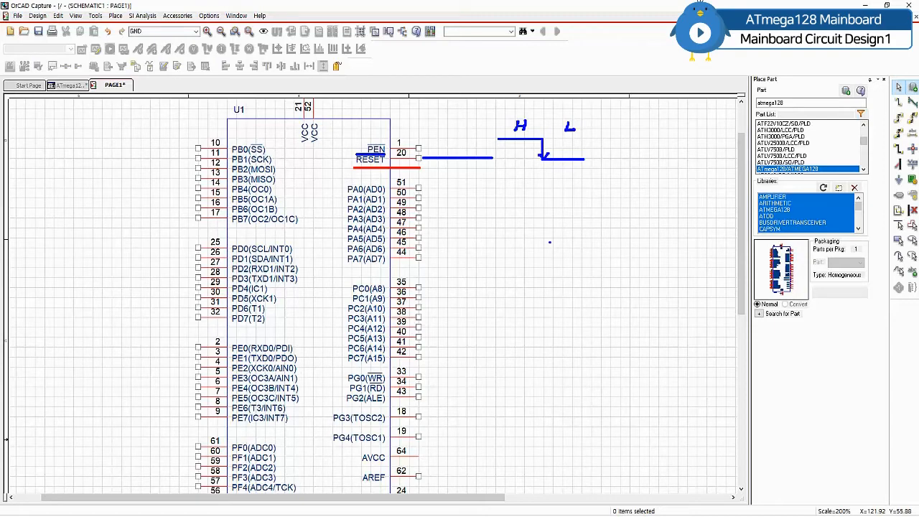
{"action": "key", "text": "Escape"}
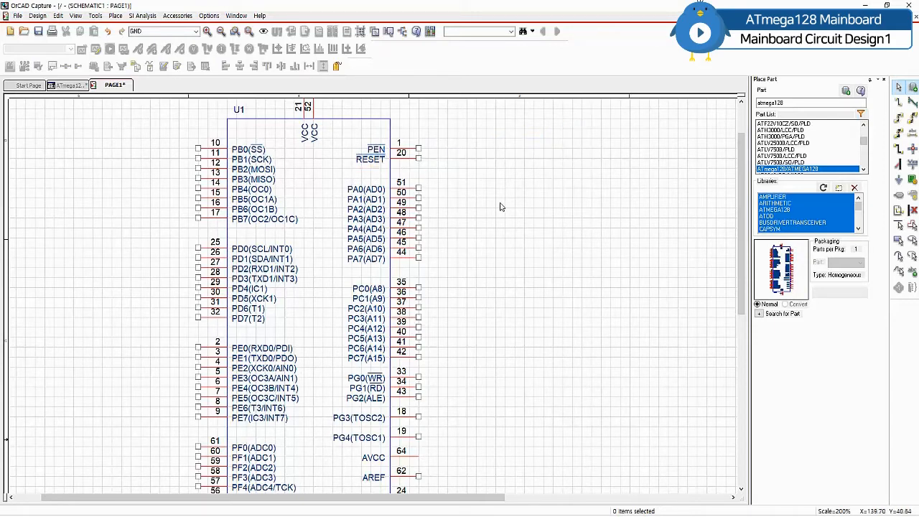
Step: Place one SW PUSHBUTTON part from the DISCRETE library, rotated to vertical, in the empty area beside the ATmega128's RESET and port A pins
{"action": "scroll", "coordinate": [519, 241], "scroll_direction": "up", "scroll_amount": 3}
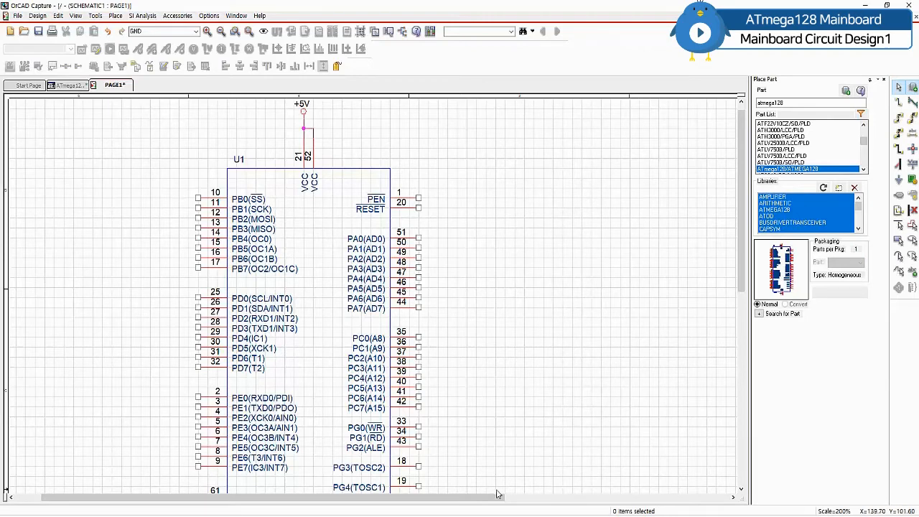
{"action": "left_click_drag", "start_coordinate": [499, 494], "coordinate": [578, 494]}
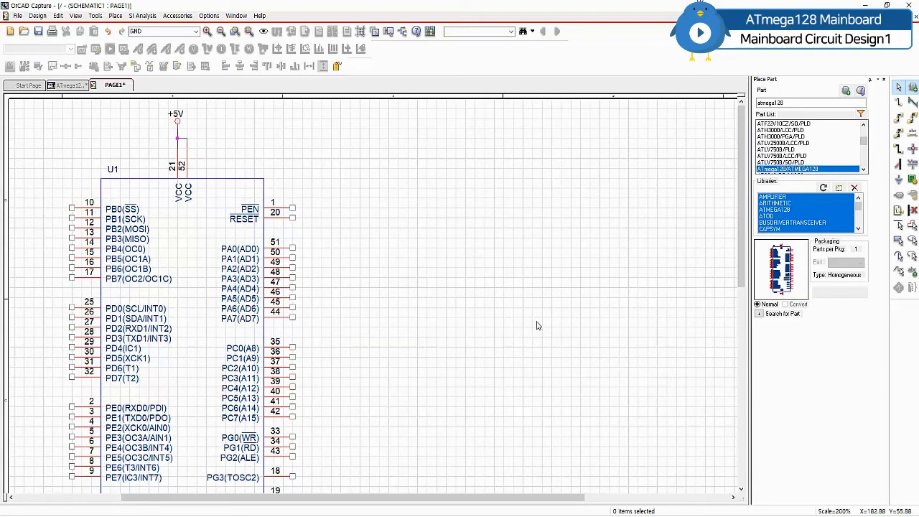
{"action": "double_click", "coordinate": [810, 103]}
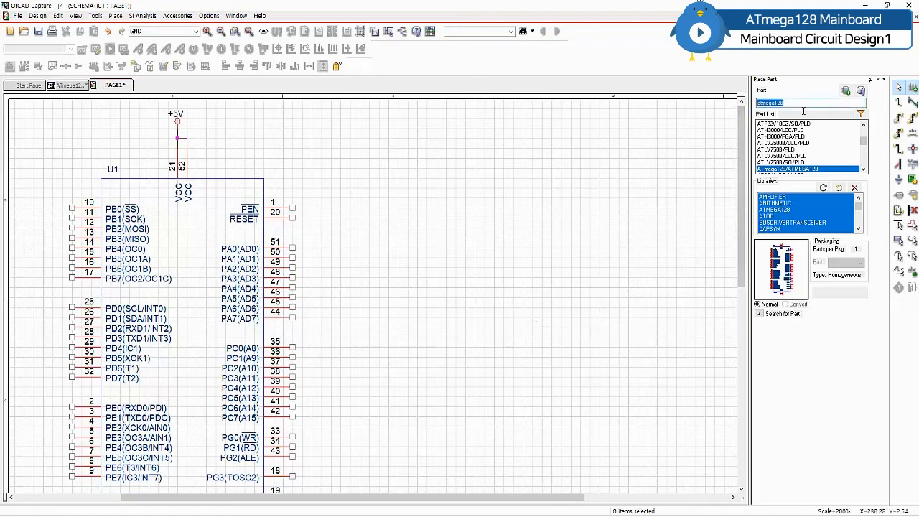
{"action": "type", "text": "sw puSHBUTTON"}
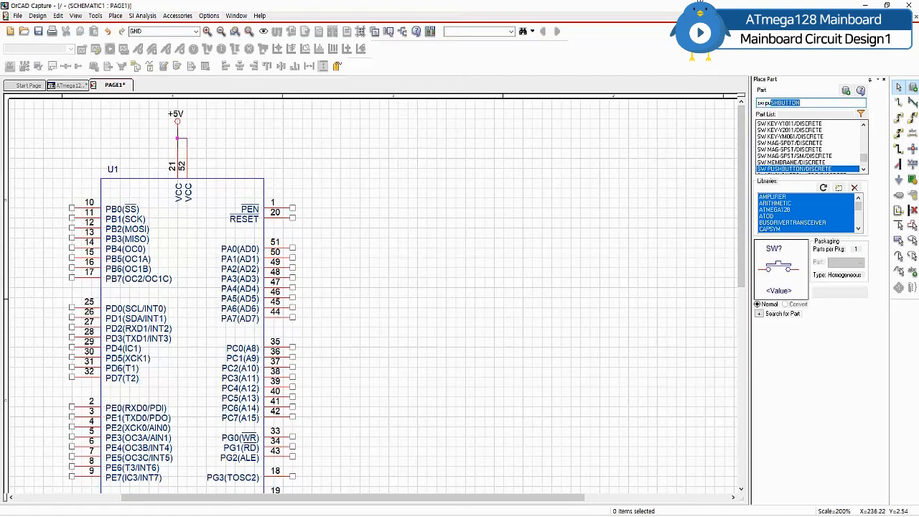
{"action": "key", "text": "Return"}
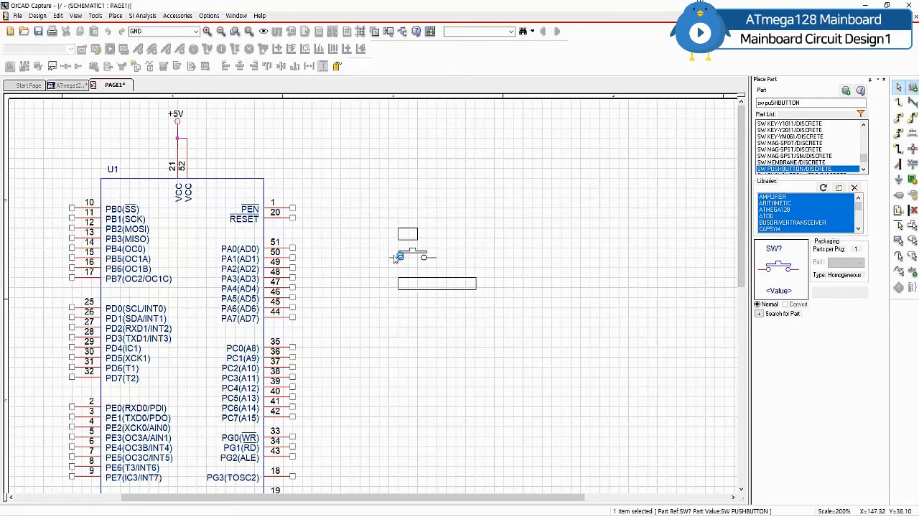
{"action": "key", "text": "r"}
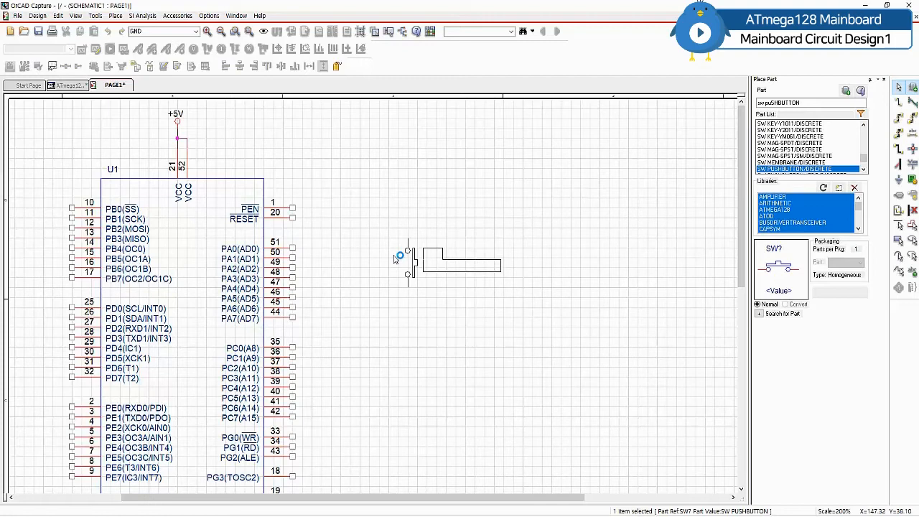
{"action": "left_click", "coordinate": [394, 257]}
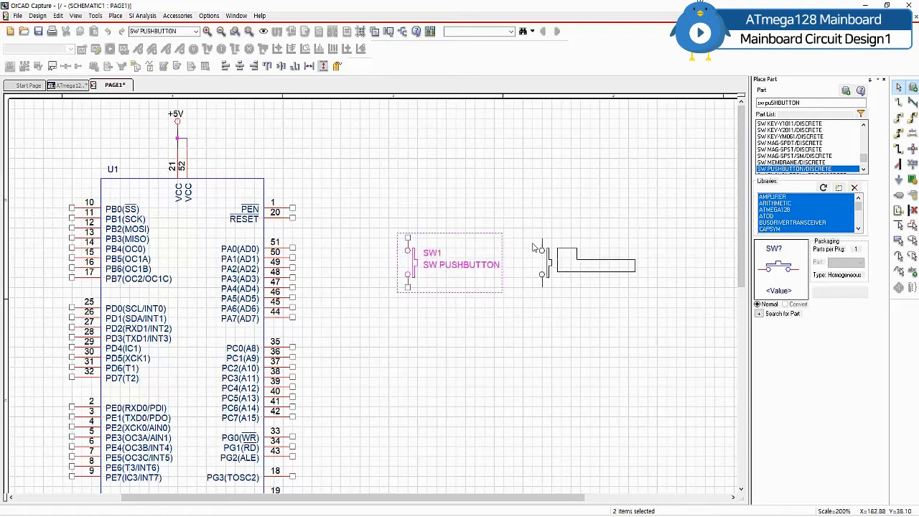
{"action": "key", "text": "Escape"}
{"action": "left_click", "coordinate": [535, 249]}
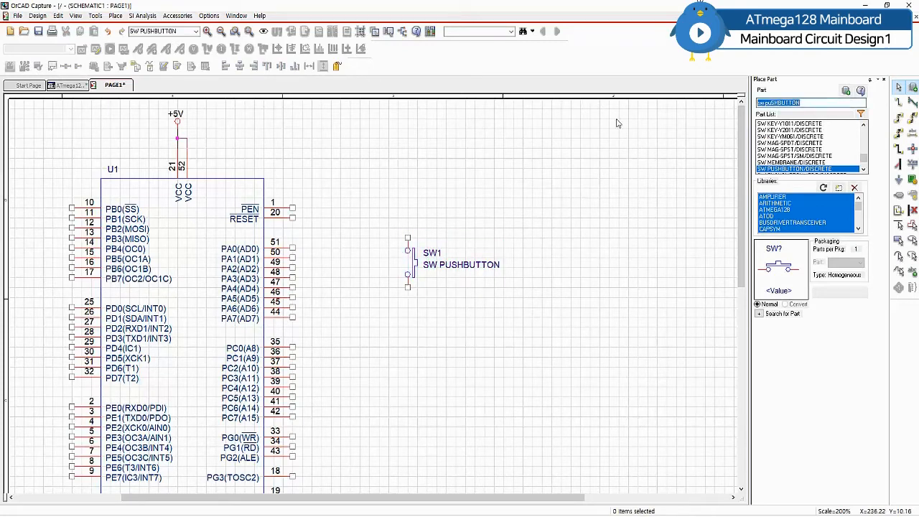
Step: Place one resistor R from the DISCRETE library on the pushbutton's upper pin and pull it up to form a connecting wire
{"action": "type", "text": "r"}
{"action": "key", "text": "Return"}
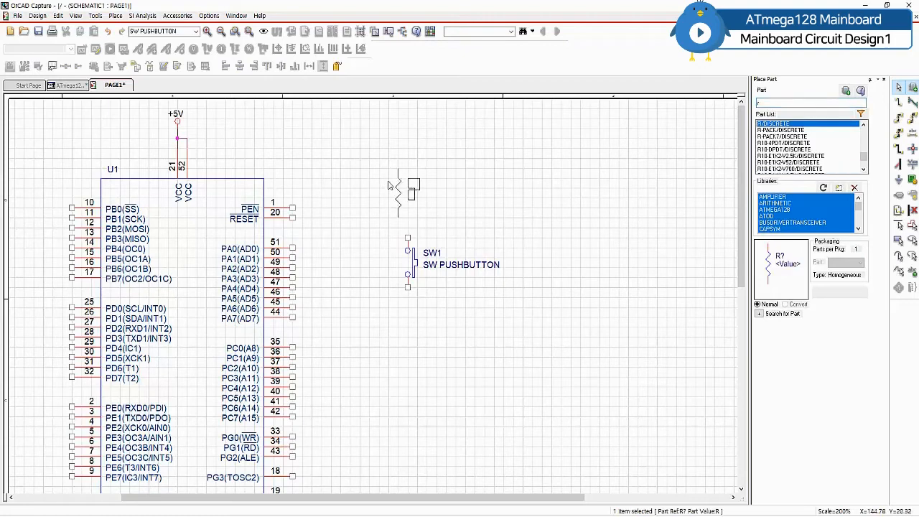
{"action": "left_click", "coordinate": [399, 203]}
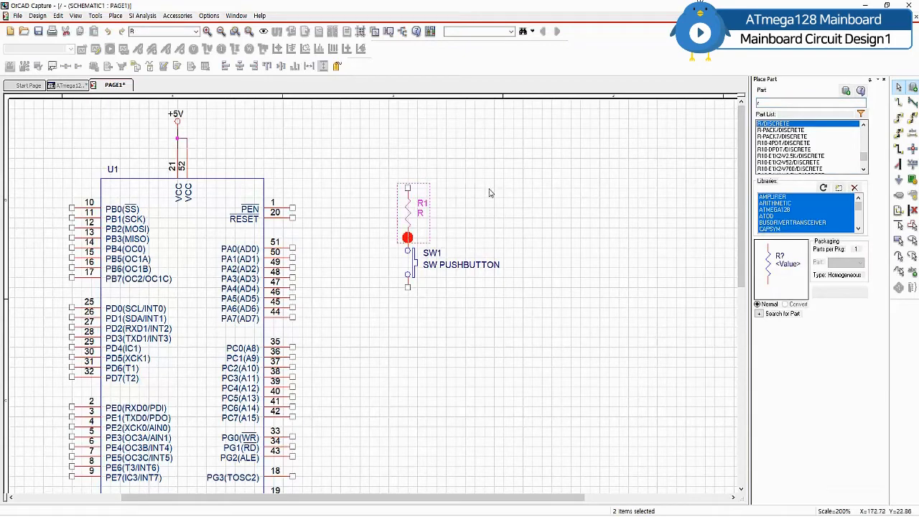
{"action": "key", "text": "Escape"}
{"action": "left_click_drag", "start_coordinate": [407, 209], "coordinate": [408, 179]}
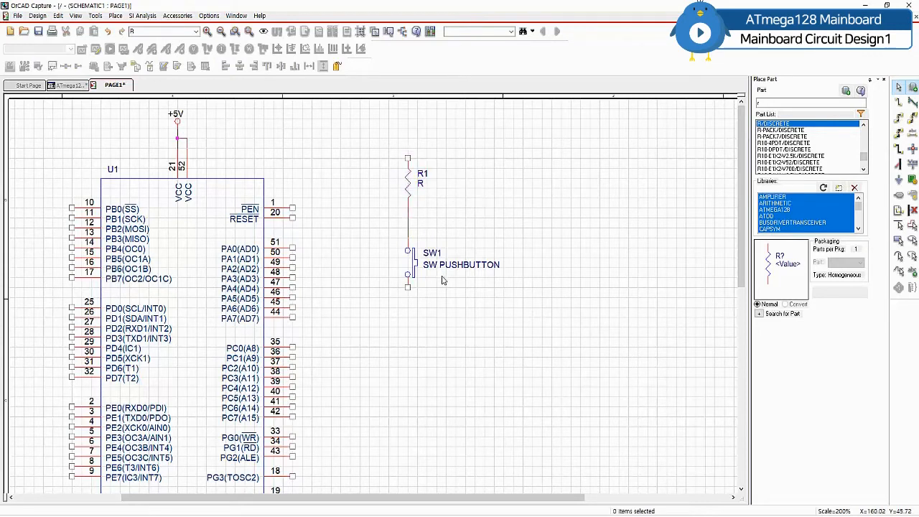
Step: Place one capacitor CAP from the DISCRETE library between the ATmega128 and the pushbutton
{"action": "left_click", "coordinate": [414, 261]}
{"action": "left_click", "coordinate": [531, 226]}
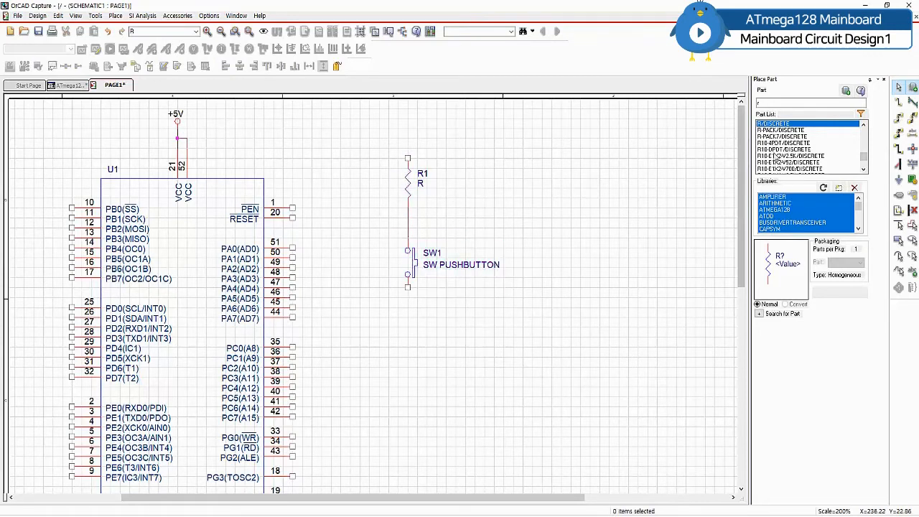
{"action": "double_click", "coordinate": [769, 104]}
{"action": "type", "text": "cap"}
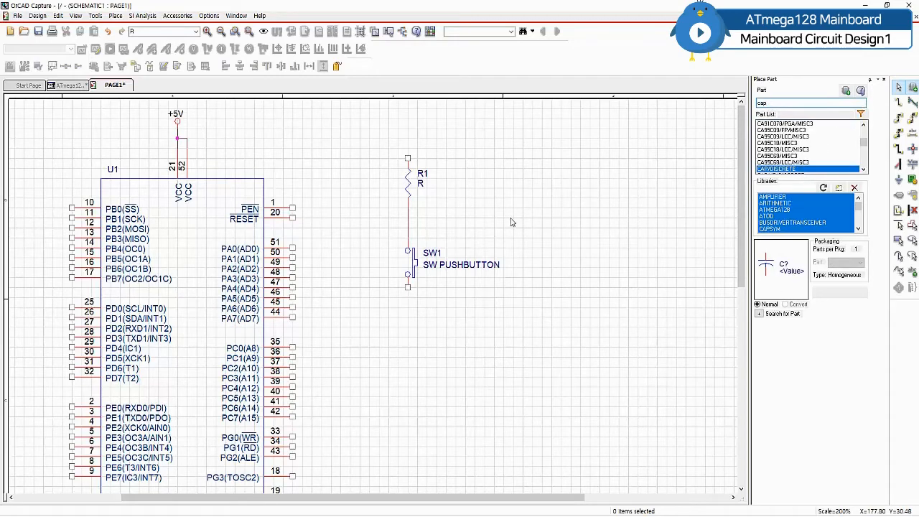
{"action": "key", "text": "Return"}
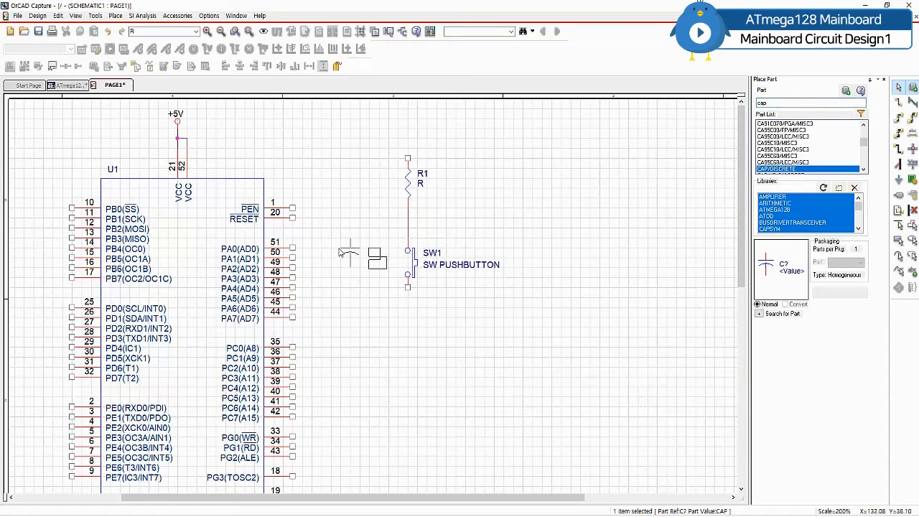
{"action": "left_click", "coordinate": [349, 255]}
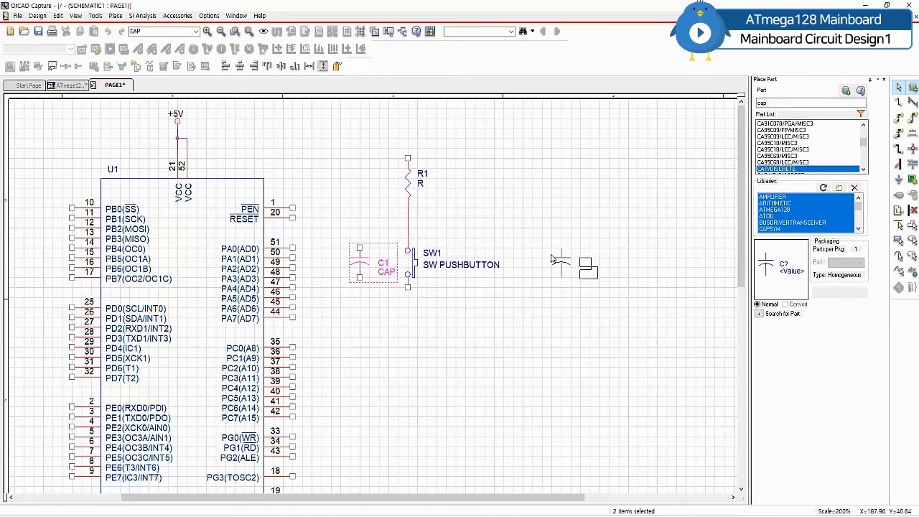
{"action": "key", "text": "Escape"}
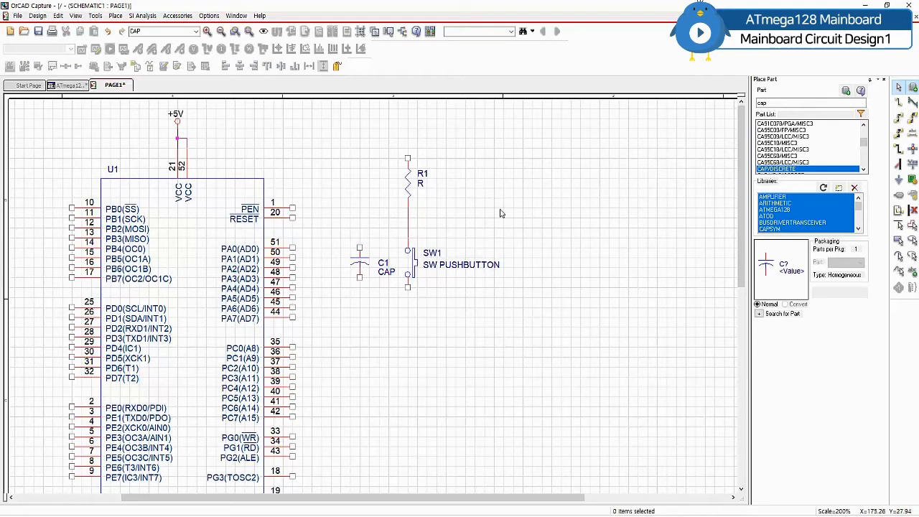
Step: Copy the ATmega128's +5V power symbol onto the upper pin of resistor R1 and pull it up to form a short wire
{"action": "left_click", "coordinate": [178, 122]}
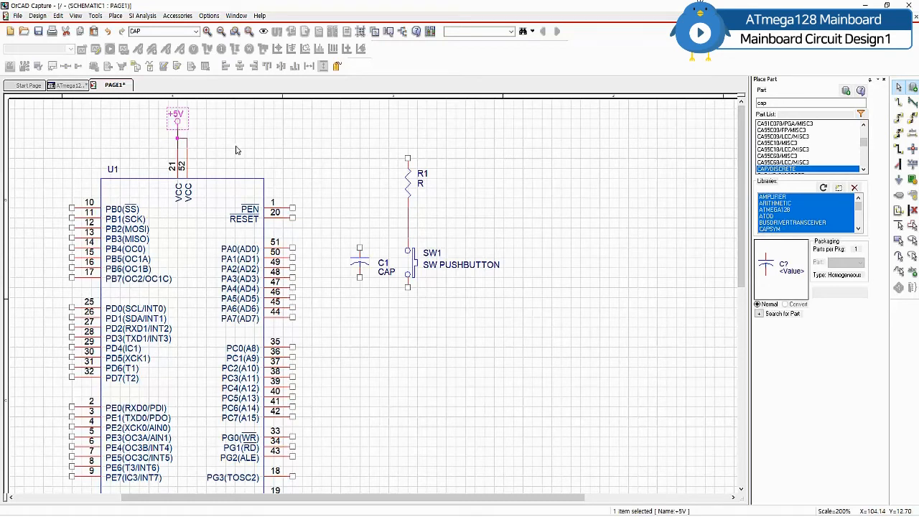
{"action": "key", "text": "ctrl+v"}
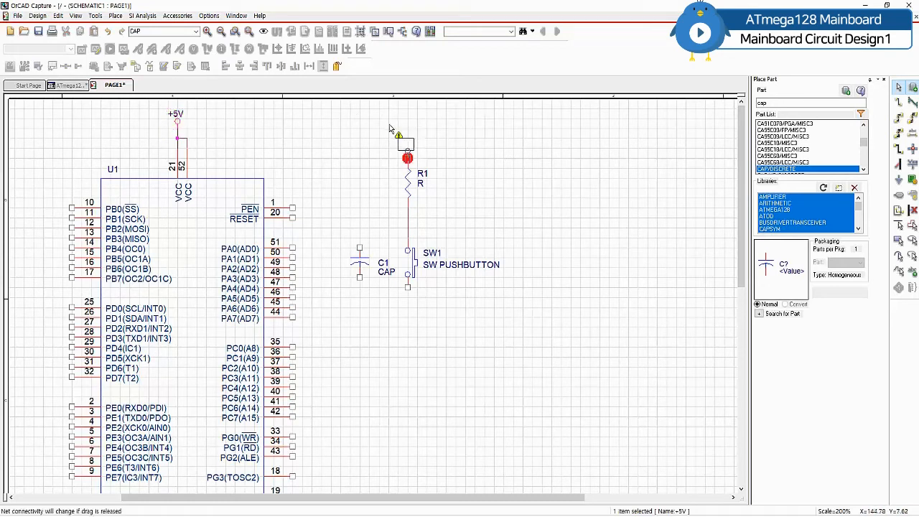
{"action": "left_click", "coordinate": [389, 128]}
{"action": "left_click", "coordinate": [408, 153]}
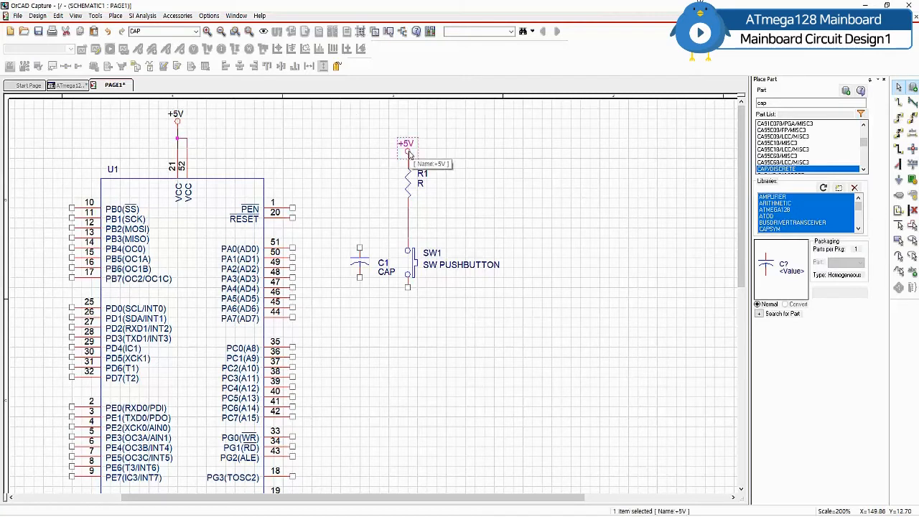
{"action": "left_click_drag", "start_coordinate": [408, 152], "coordinate": [407, 142]}
{"action": "left_click", "coordinate": [472, 148]}
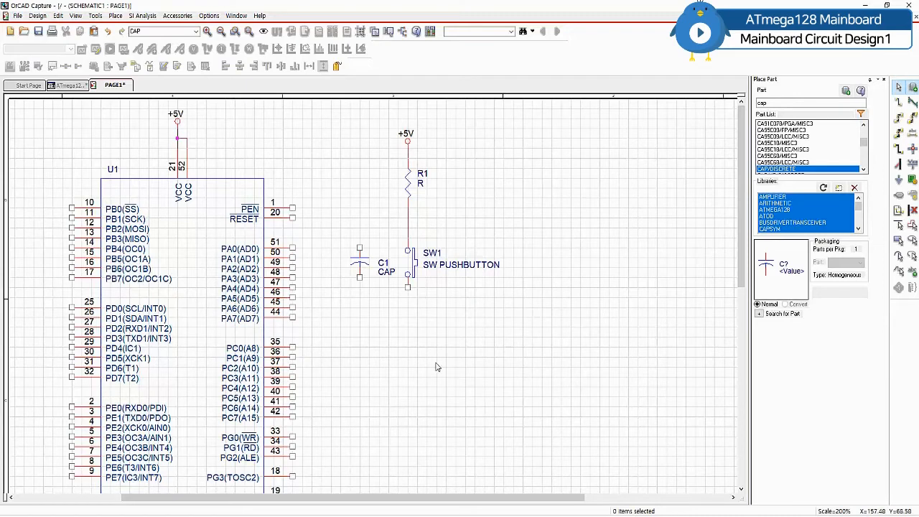
Step: Place a GND symbol from the CAPSYM library on the pushbutton's lower pin and pull it down to form a wire
{"action": "key", "text": "g"}
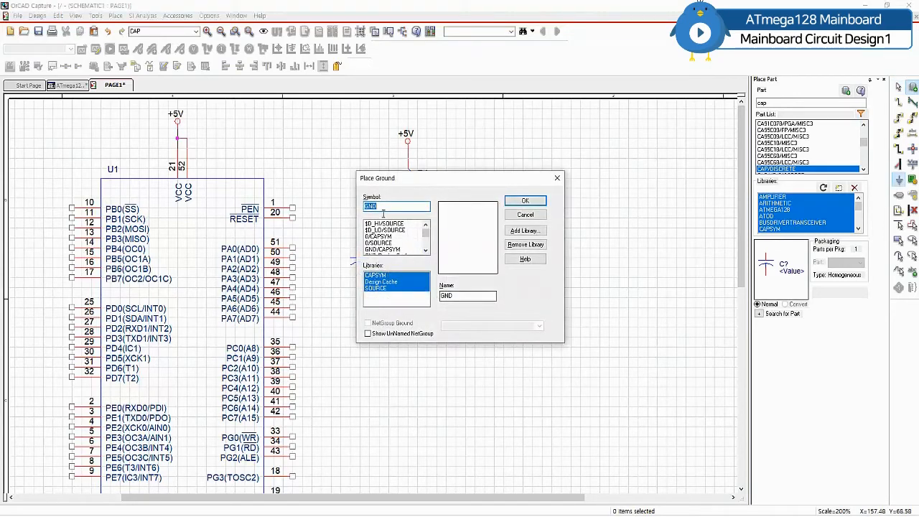
{"action": "left_click", "coordinate": [389, 250]}
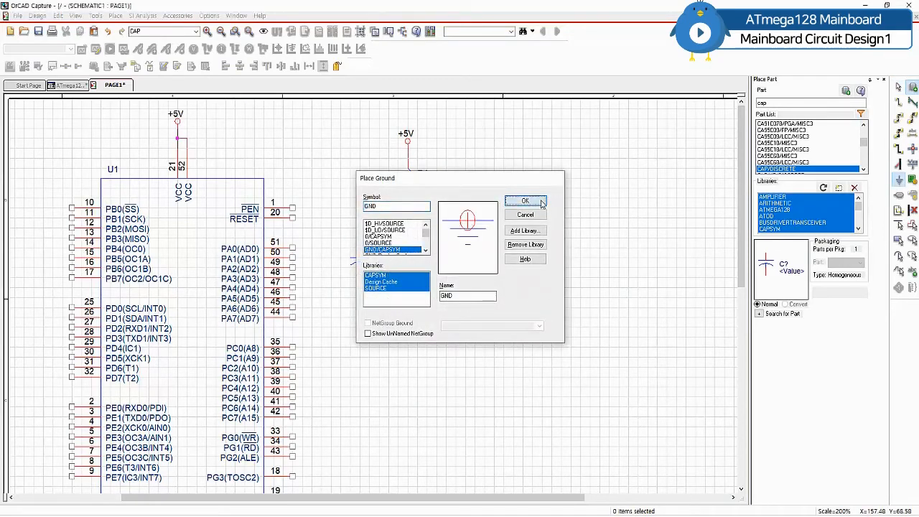
{"action": "left_click", "coordinate": [540, 201]}
{"action": "left_click", "coordinate": [408, 296]}
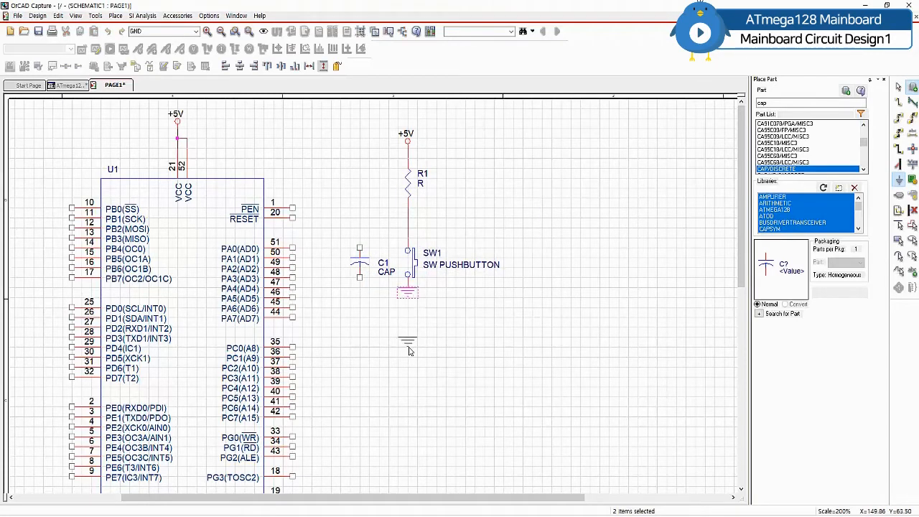
{"action": "key", "text": "Escape"}
{"action": "left_click_drag", "start_coordinate": [408, 294], "coordinate": [409, 325]}
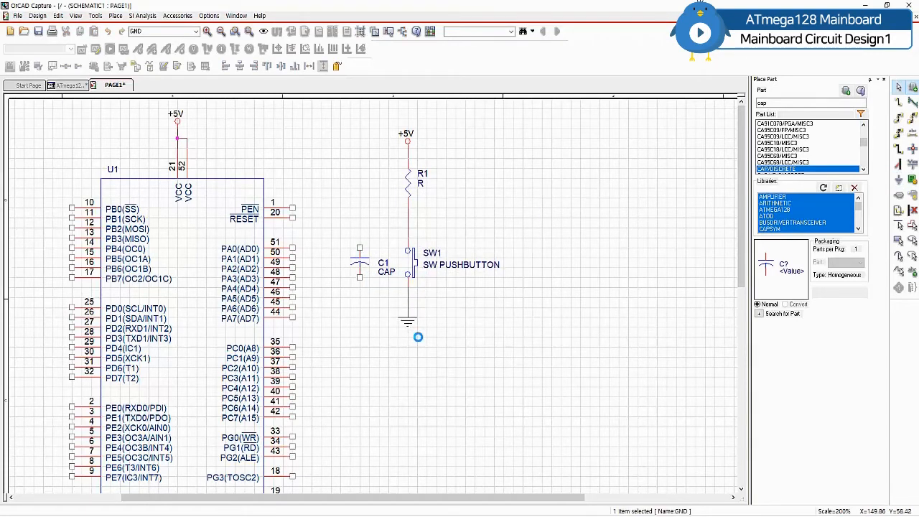
{"action": "left_click", "coordinate": [418, 336]}
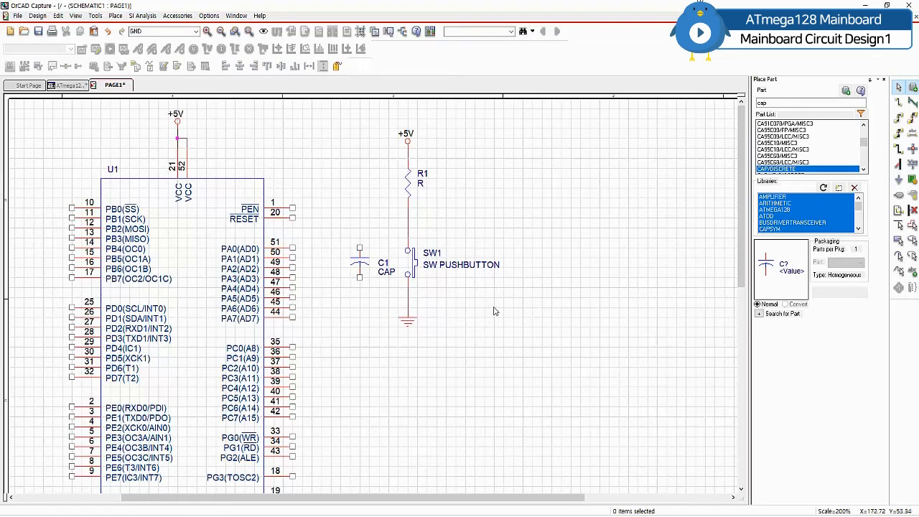
Step: Wire the ATmega128's RESET pin to the line between R1 and SW1, and connect capacitor C1 between that wire and the ground line
{"action": "key", "text": "w"}
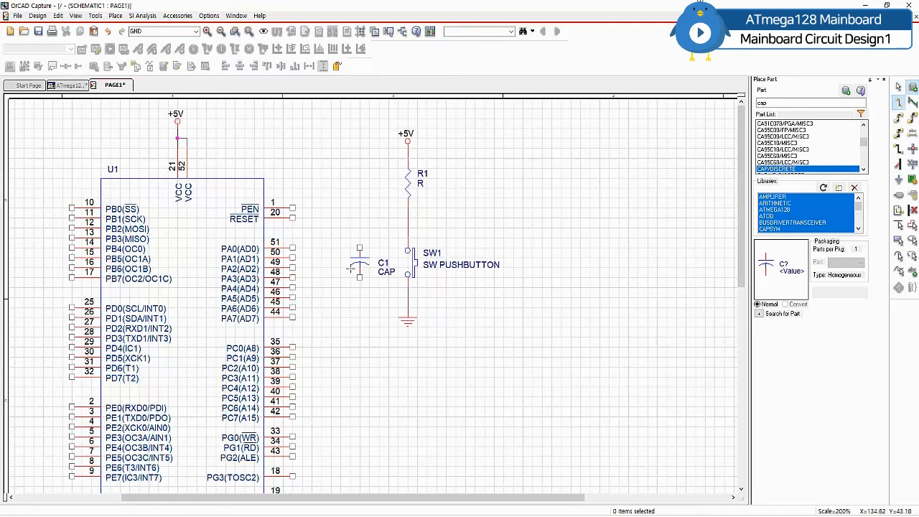
{"action": "left_click", "coordinate": [293, 217]}
{"action": "left_click", "coordinate": [408, 217]}
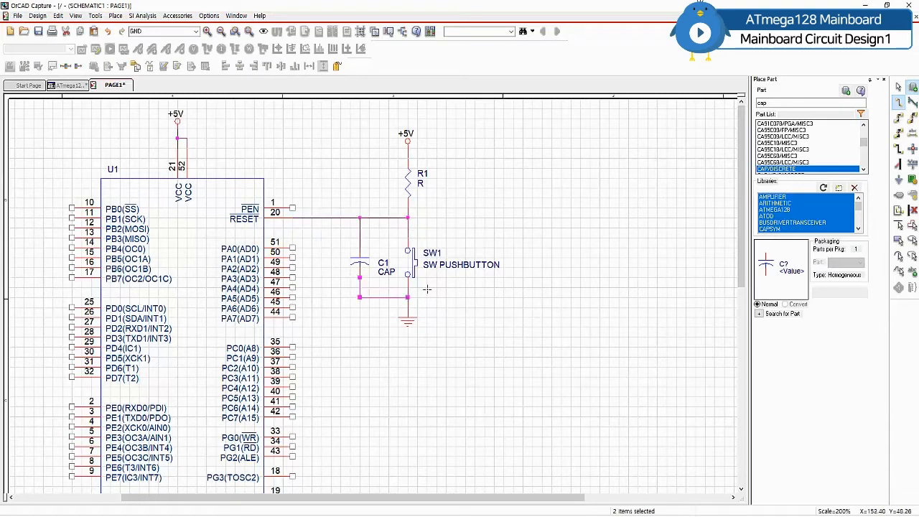
{"action": "key", "text": "Escape"}
{"action": "left_click", "coordinate": [546, 301]}
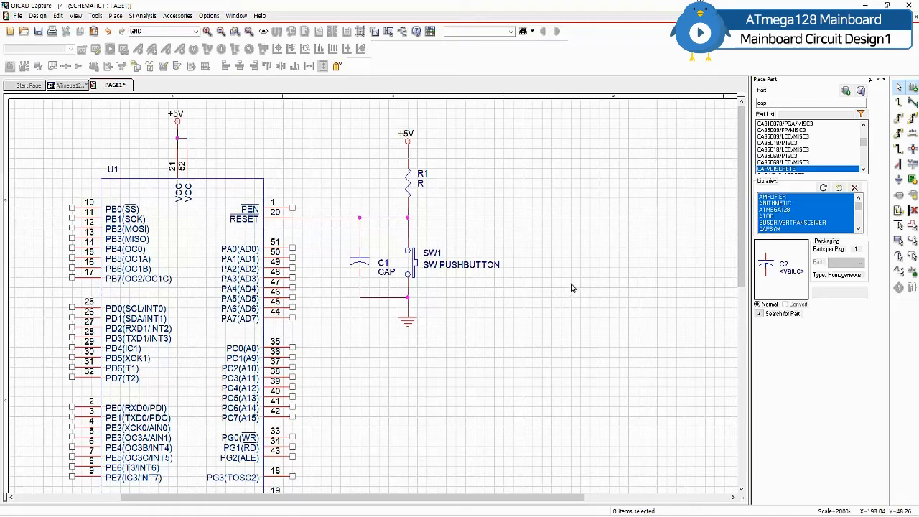
Step: Set the value of resistor R1 to 10K
{"action": "left_click", "coordinate": [422, 187]}
{"action": "double_click", "coordinate": [423, 187]}
{"action": "left_click", "coordinate": [538, 178]}
{"action": "double_click", "coordinate": [422, 187]}
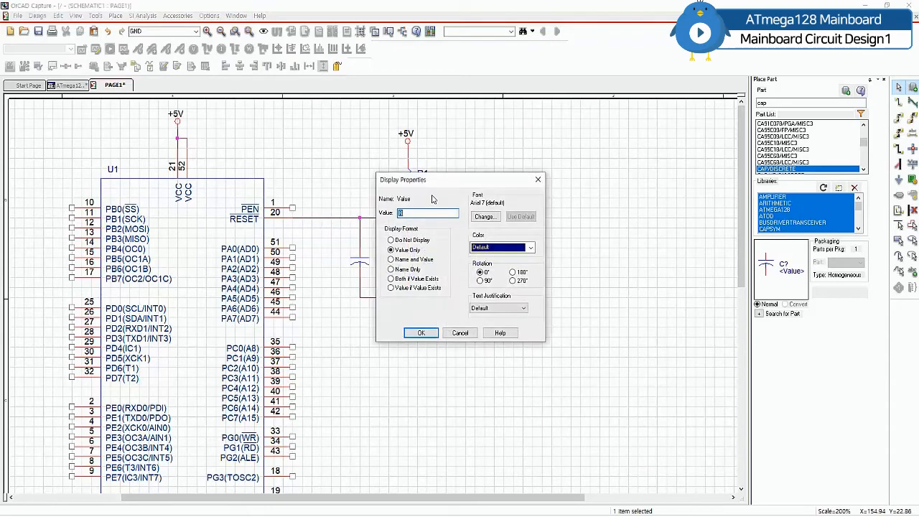
{"action": "type", "text": "10K"}
{"action": "key", "text": "Return"}
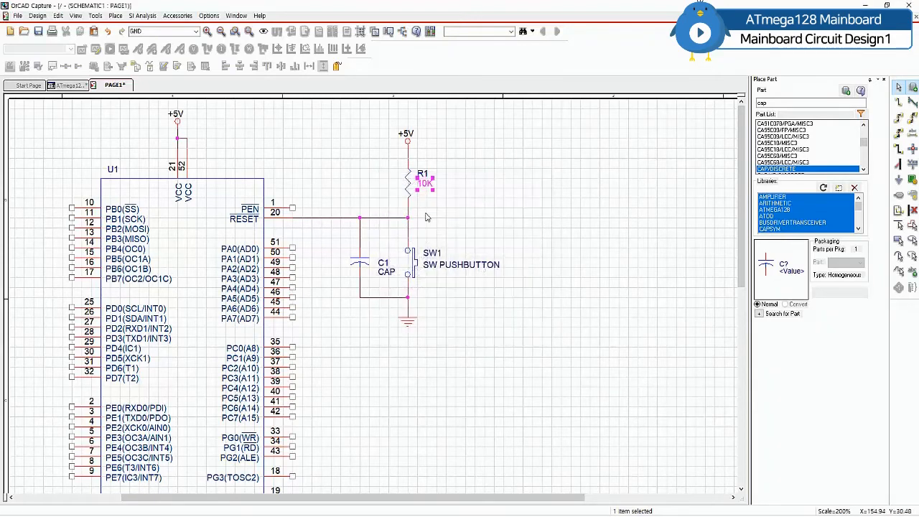
{"action": "left_click", "coordinate": [460, 210]}
Step: Set the value text of pushbutton SW1 to RESET
{"action": "double_click", "coordinate": [463, 266]}
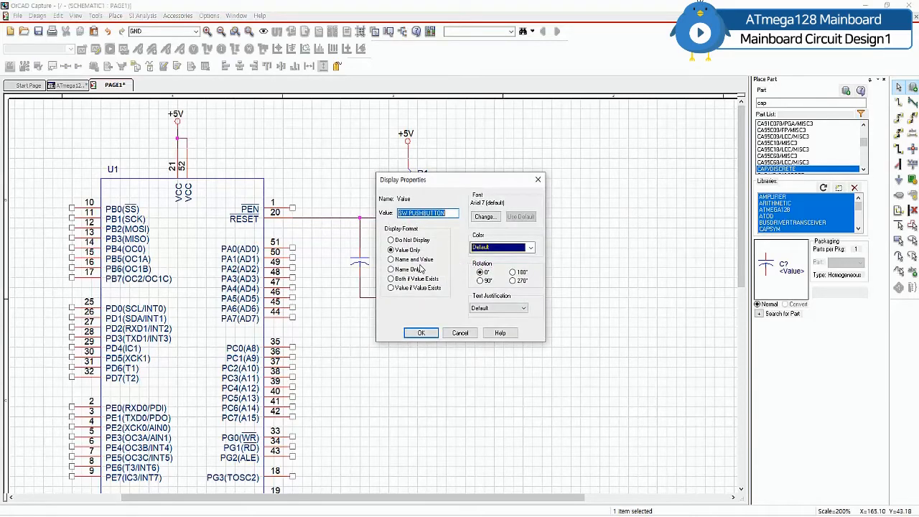
{"action": "type", "text": "RESET"}
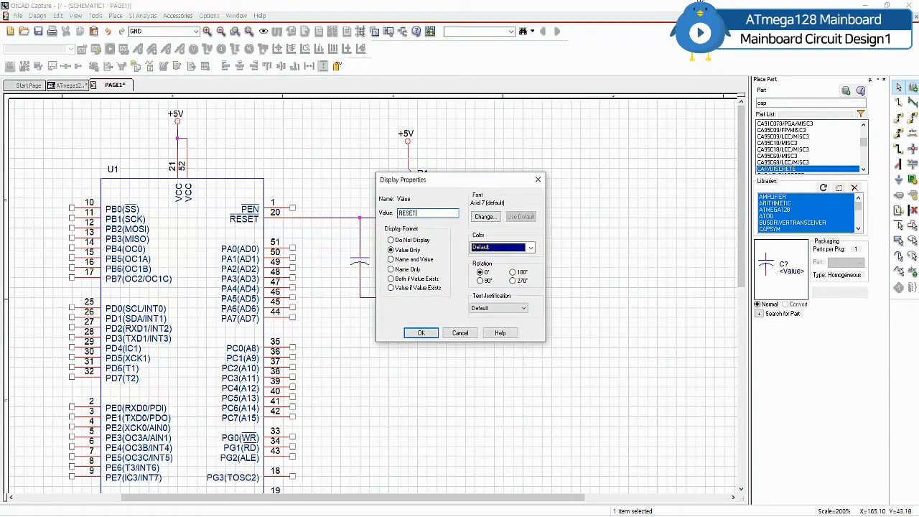
{"action": "left_click", "coordinate": [421, 333]}
Step: Move capacitor C1's reference and value labels closer to its symbol and set its value to 10uF/25V
{"action": "left_click", "coordinate": [383, 262]}
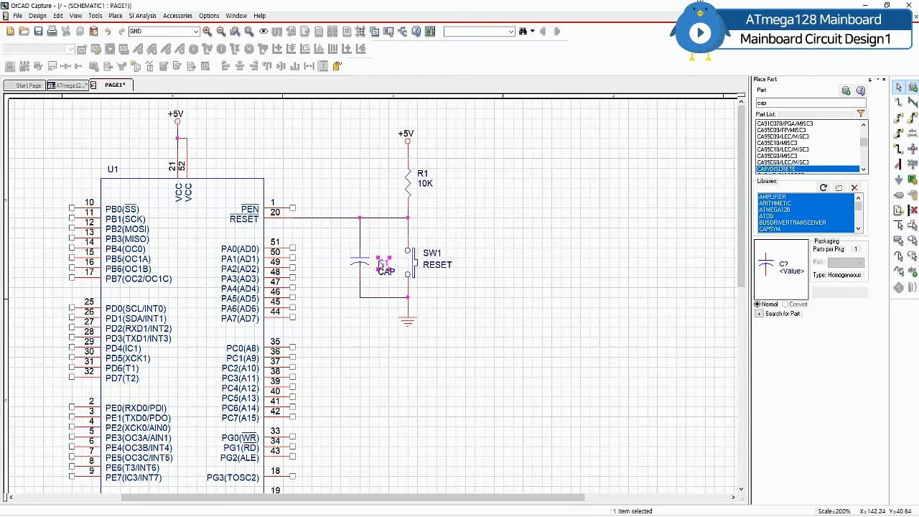
{"action": "left_click_drag", "start_coordinate": [379, 264], "coordinate": [370, 256]}
{"action": "left_click", "coordinate": [379, 274]}
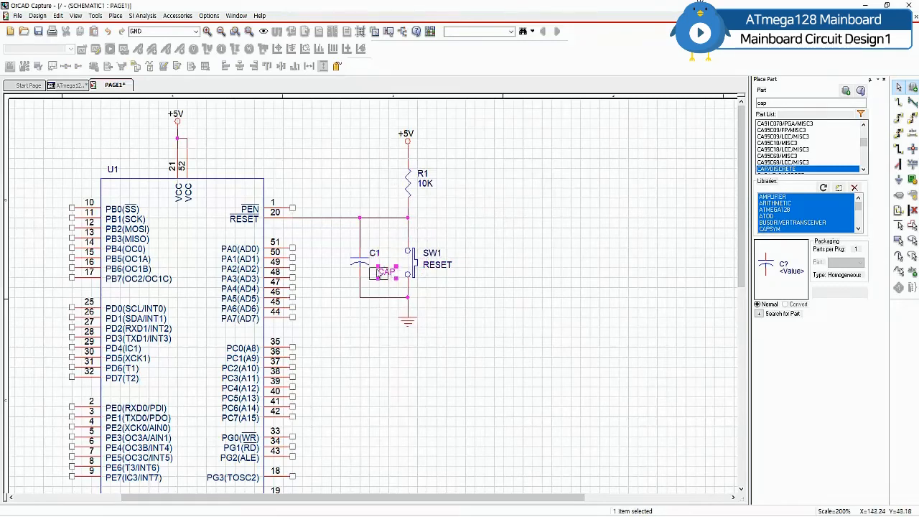
{"action": "double_click", "coordinate": [379, 274]}
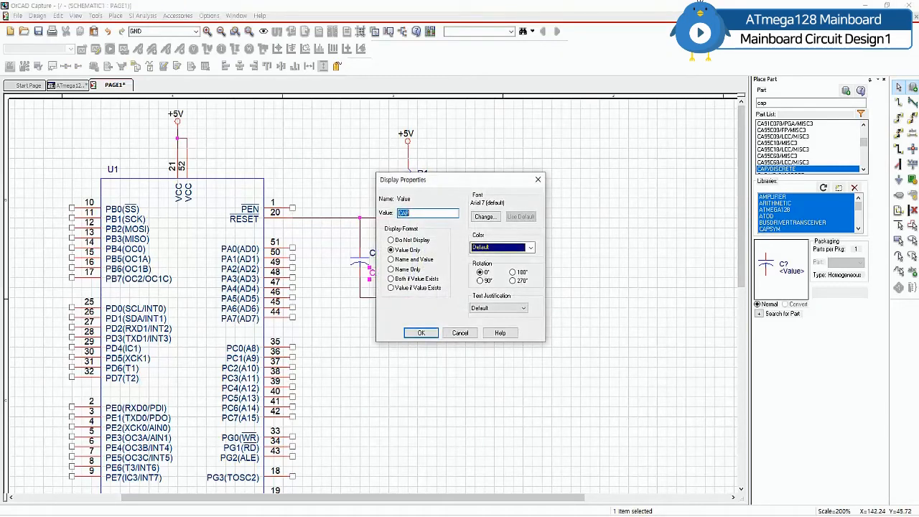
{"action": "type", "text": "10uF/25V"}
{"action": "left_click", "coordinate": [422, 333]}
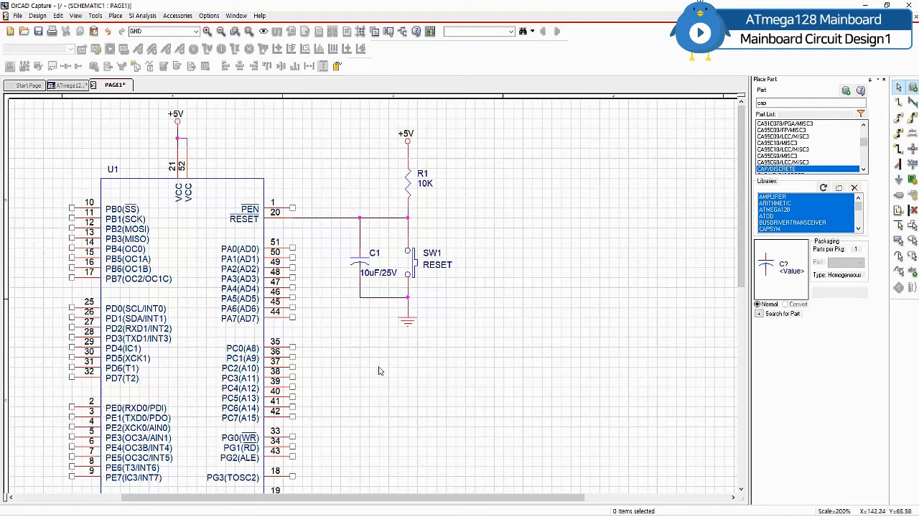
Step: Place one CRYSTAL part from the DISCRETE library beside the ATmega128's XTAL2 pin
{"action": "scroll", "coordinate": [384, 388], "scroll_direction": "down", "scroll_amount": 3}
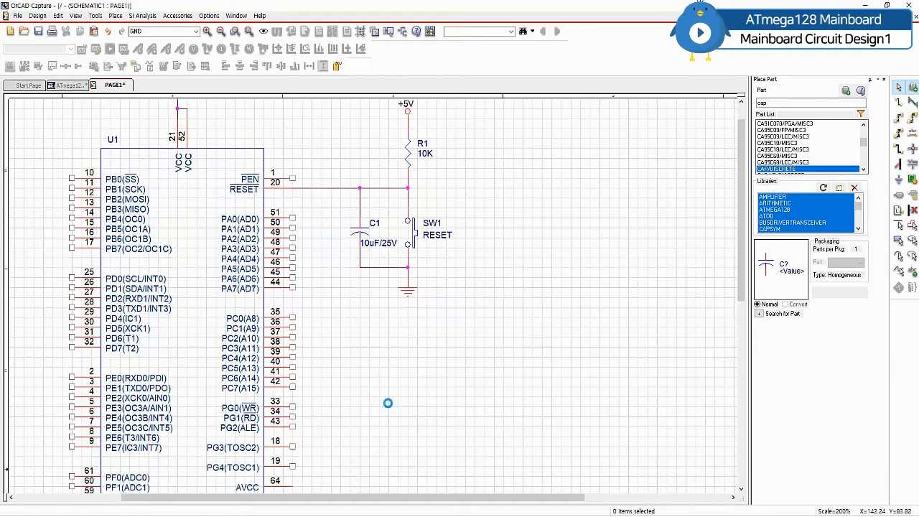
{"action": "scroll", "coordinate": [382, 403], "scroll_direction": "down", "scroll_amount": 8}
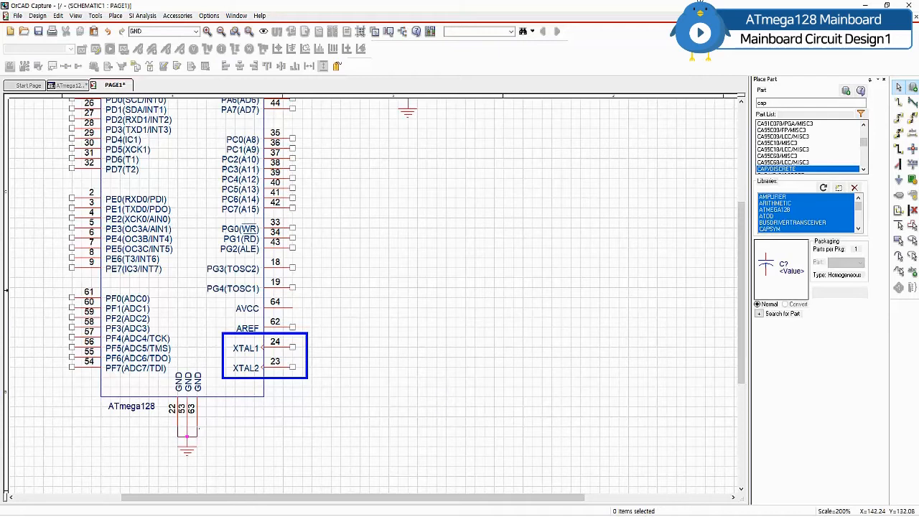
{"action": "key", "text": "p"}
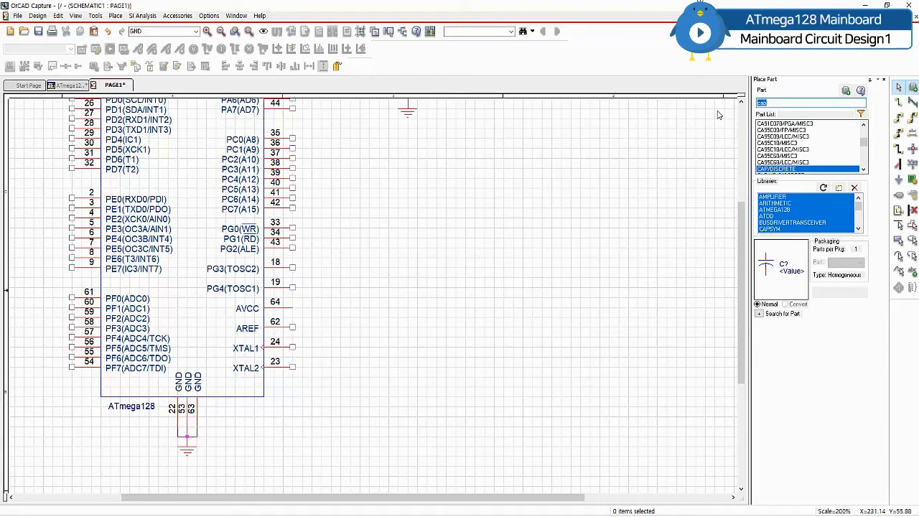
{"action": "type", "text": "crysTAL"}
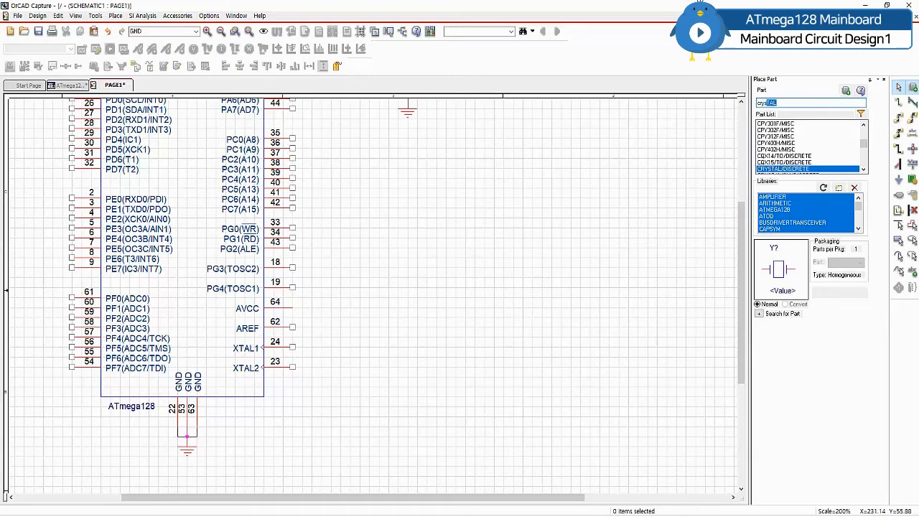
{"action": "key", "text": "Return"}
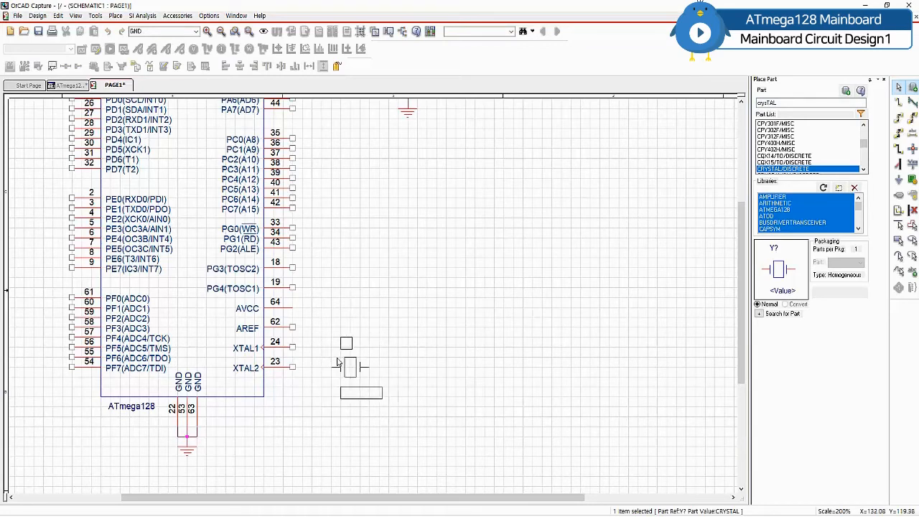
{"action": "key", "text": "Escape"}
{"action": "left_click", "coordinate": [338, 367]}
{"action": "key", "text": "Escape"}
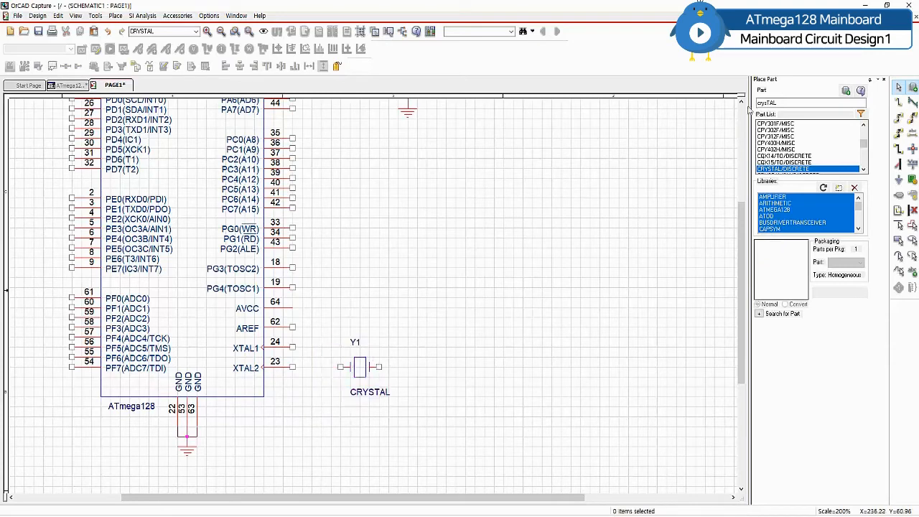
Step: Place one non-polarized capacitor CAP NP from the DISCRETE library just below the crystal, on the side facing the ATmega128
{"action": "type", "text": "cap"}
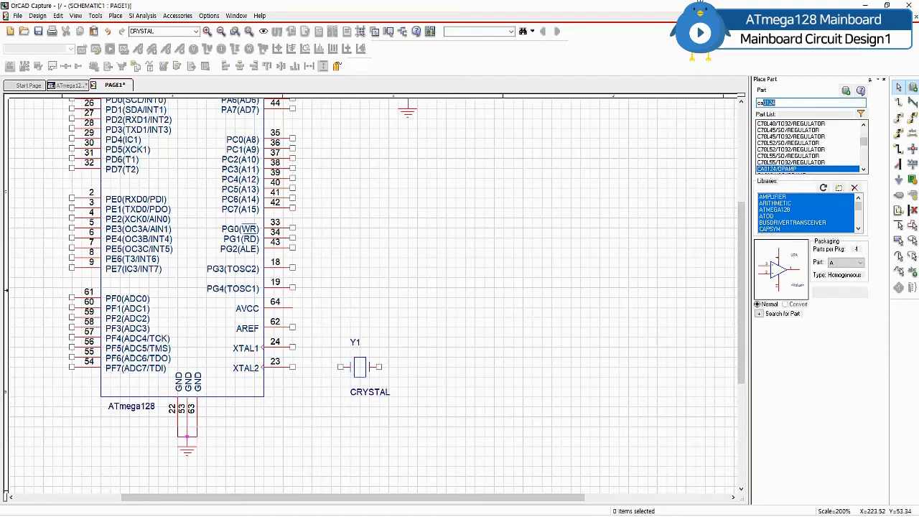
{"action": "key", "text": "Return"}
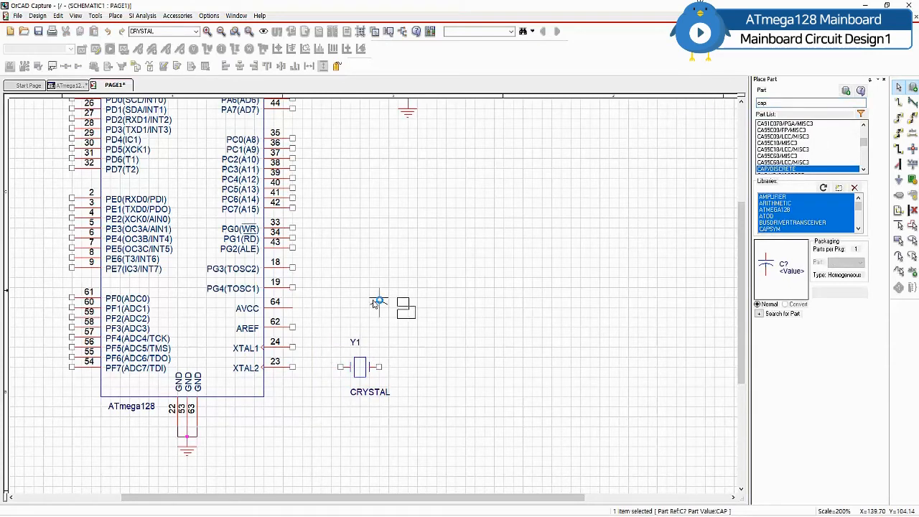
{"action": "type", "text": "np"}
{"action": "left_click", "coordinate": [314, 399]}
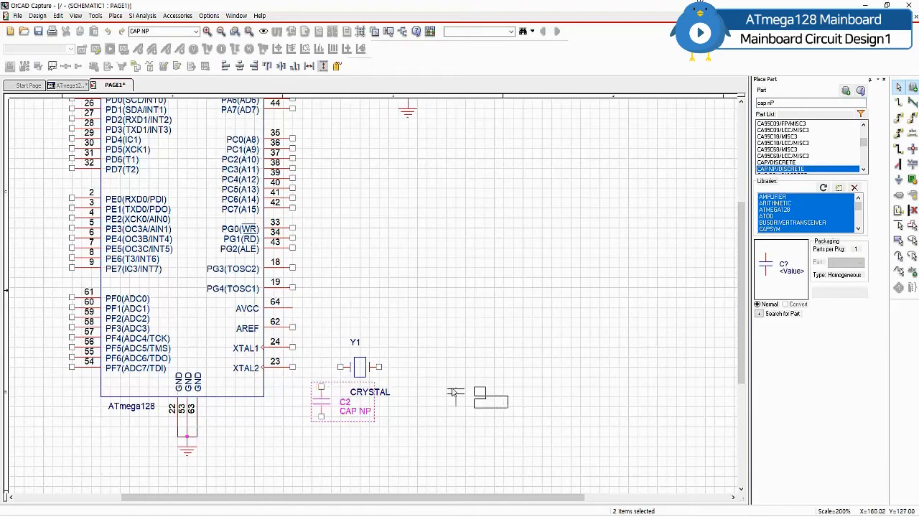
{"action": "key", "text": "Escape"}
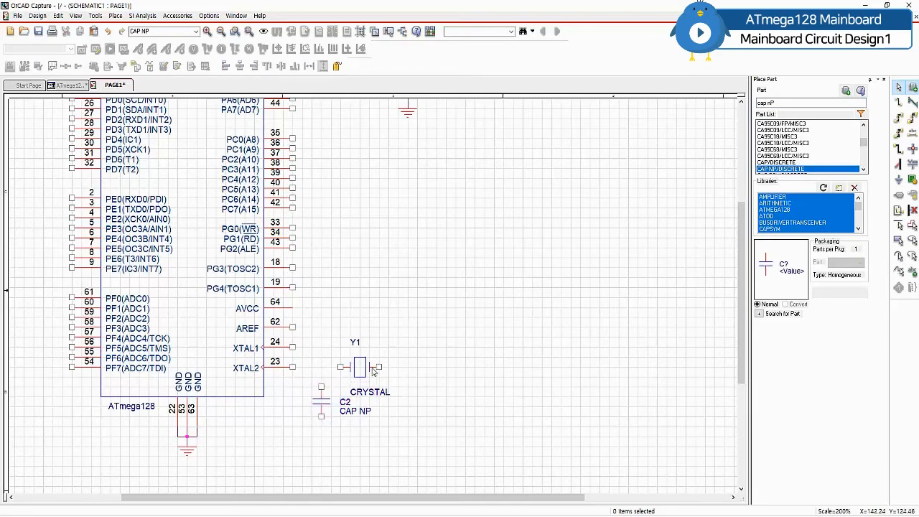
Step: Move the crystal's reference label just below its symbol beside the value text, and set the crystal's value to 16MHz
{"action": "left_click_drag", "start_coordinate": [357, 342], "coordinate": [379, 382]}
{"action": "double_click", "coordinate": [380, 382]}
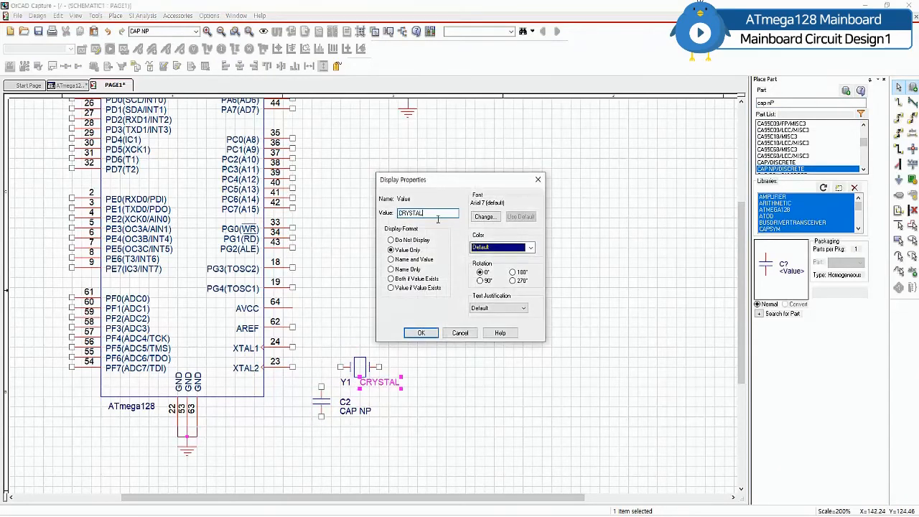
{"action": "type", "text": "16MHz"}
{"action": "key", "text": "Return"}
Step: Move capacitor C2's reference and value labels closer to its symbol and set its value to 20pF
{"action": "mouse_move", "coordinate": [345, 404]}
{"action": "left_mouse_down"}
{"action": "mouse_move", "coordinate": [337, 401]}
{"action": "mouse_move", "coordinate": [351, 416]}
{"action": "left_mouse_up"}
{"action": "double_click", "coordinate": [352, 416]}
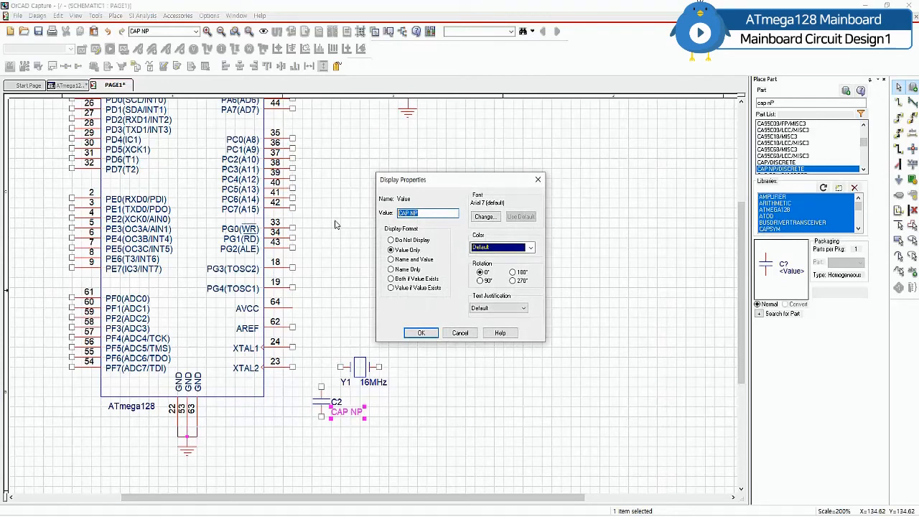
{"action": "type", "text": "20pF"}
{"action": "key", "text": "Return"}
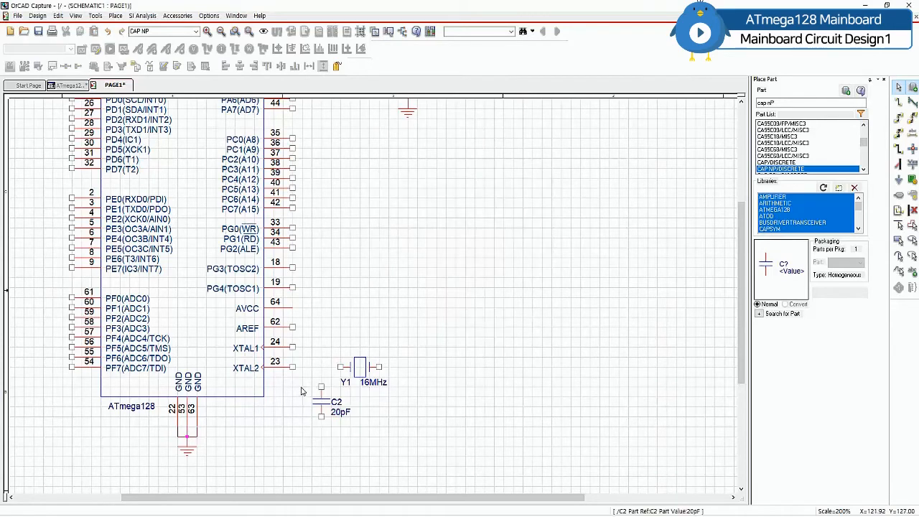
Step: Duplicate the 20pF capacitor C2 and place the copy level with it, below the crystal's far end
{"action": "right_click", "coordinate": [327, 406]}
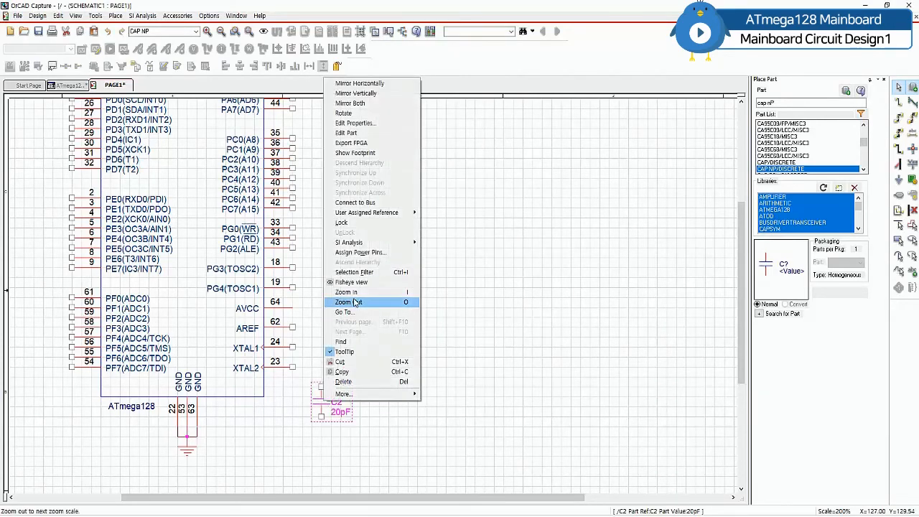
{"action": "left_click", "coordinate": [353, 484]}
{"action": "left_click", "coordinate": [321, 402]}
{"action": "key", "text": "ctrl+c"}
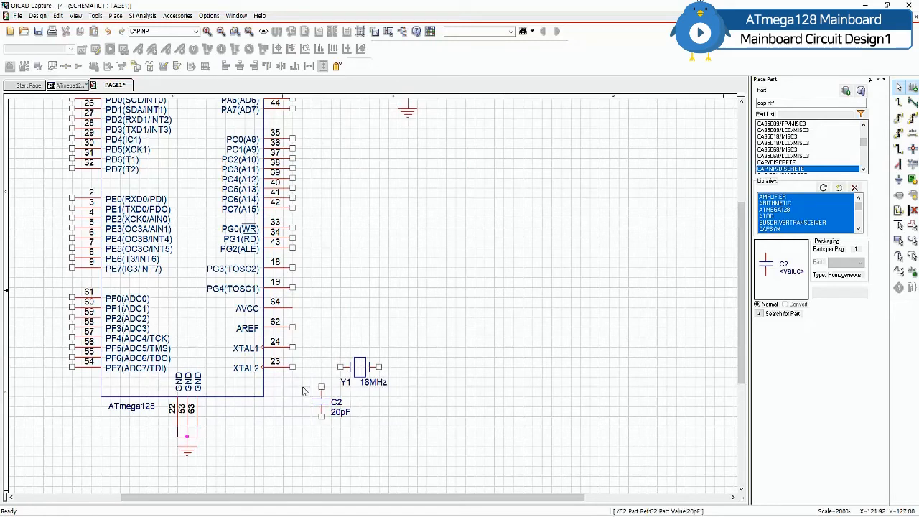
{"action": "key", "text": "ctrl+v"}
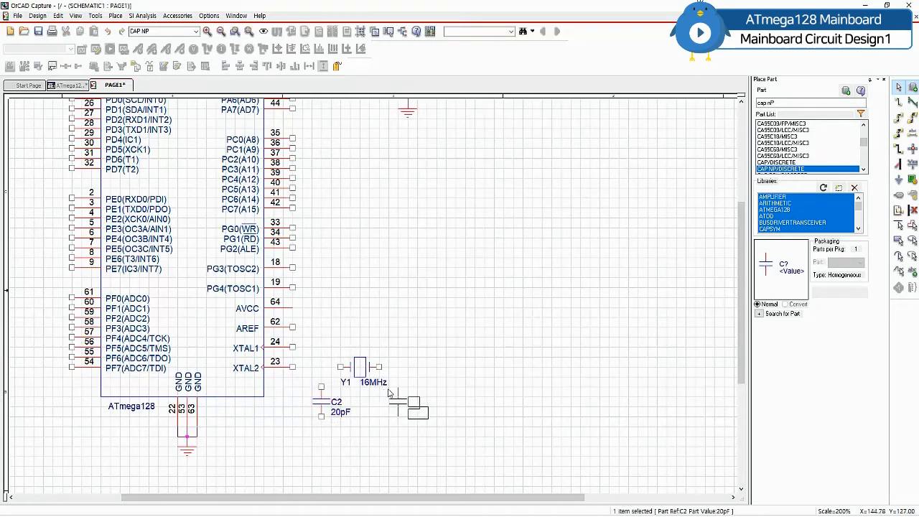
{"action": "left_click", "coordinate": [388, 392]}
{"action": "left_click", "coordinate": [489, 397]}
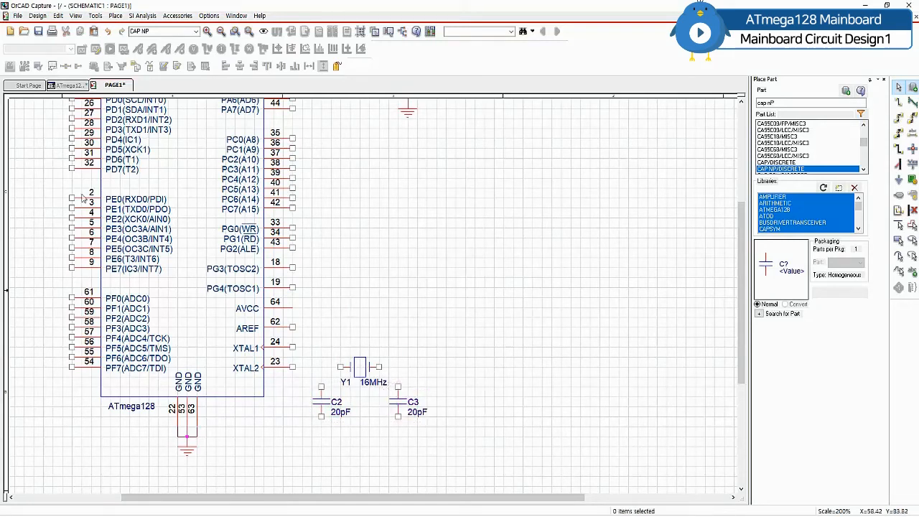
Step: Copy the ATmega128's ground symbol to the lower ends of C2 and C3, and space the capacitors and grounds farther below the crystal
{"action": "left_click", "coordinate": [188, 457]}
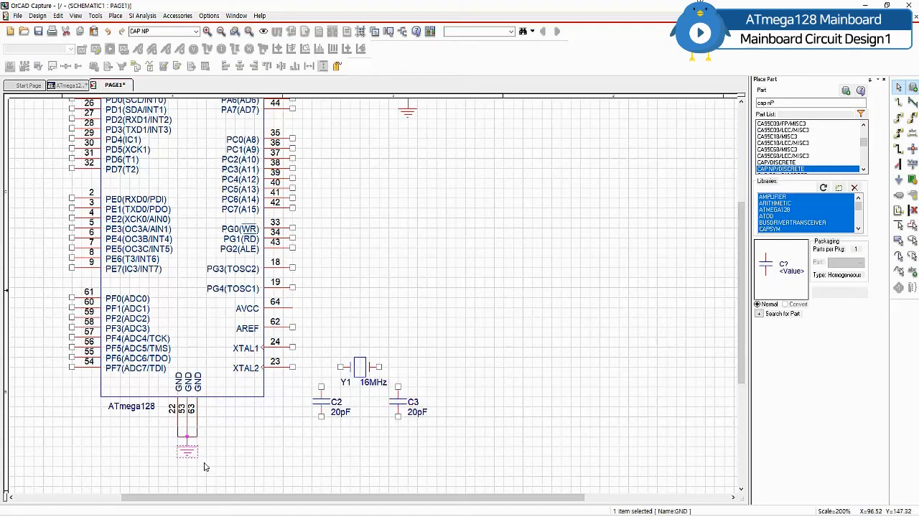
{"action": "key", "text": "ctrl+c"}
{"action": "key", "text": "ctrl+v"}
{"action": "left_click", "coordinate": [300, 426]}
{"action": "key", "text": "ctrl+v"}
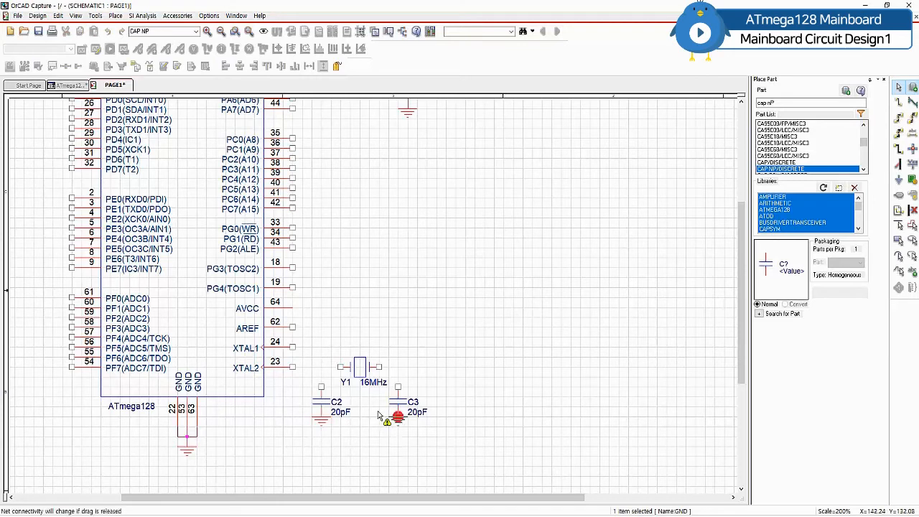
{"action": "left_click", "coordinate": [377, 425]}
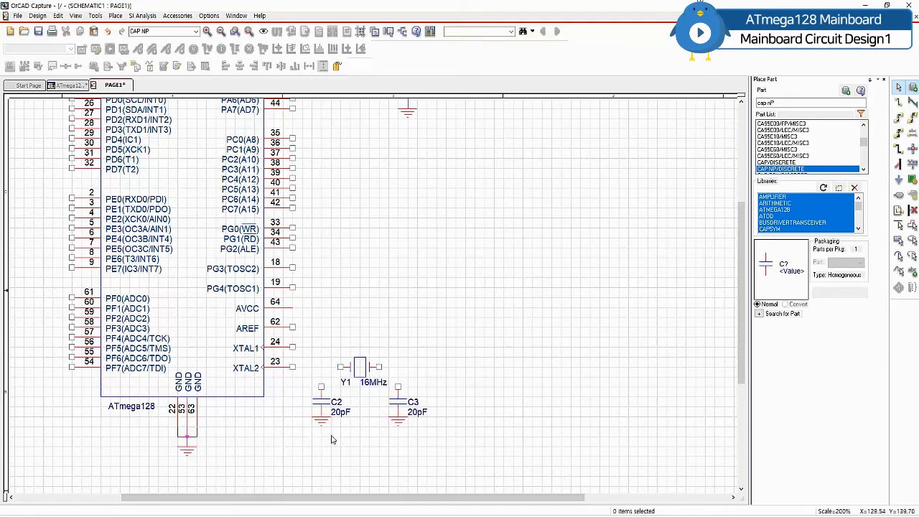
{"action": "left_click_drag", "start_coordinate": [321, 421], "coordinate": [322, 460]}
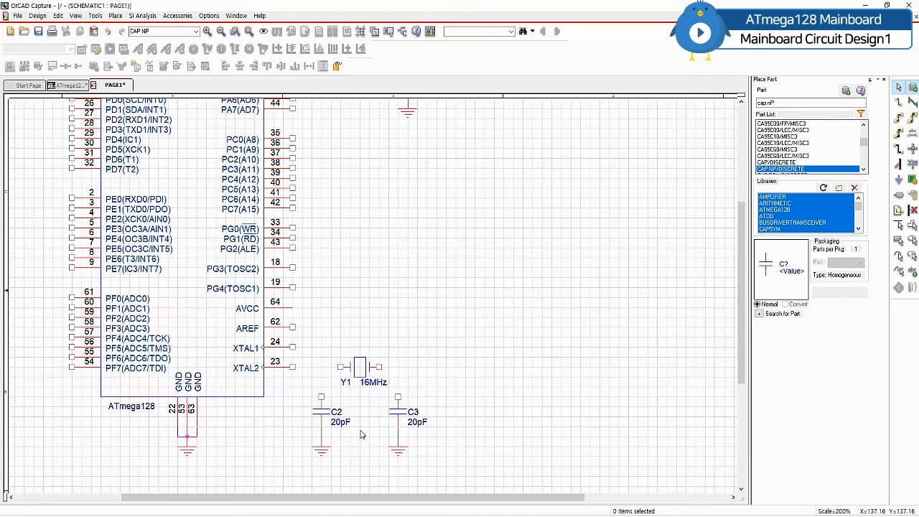
Step: Wire XTAL2 to the crystal's near pin and C2, and XTAL1 to the crystal's far pin and C3
{"action": "key", "text": "w"}
{"action": "left_click", "coordinate": [292, 368]}
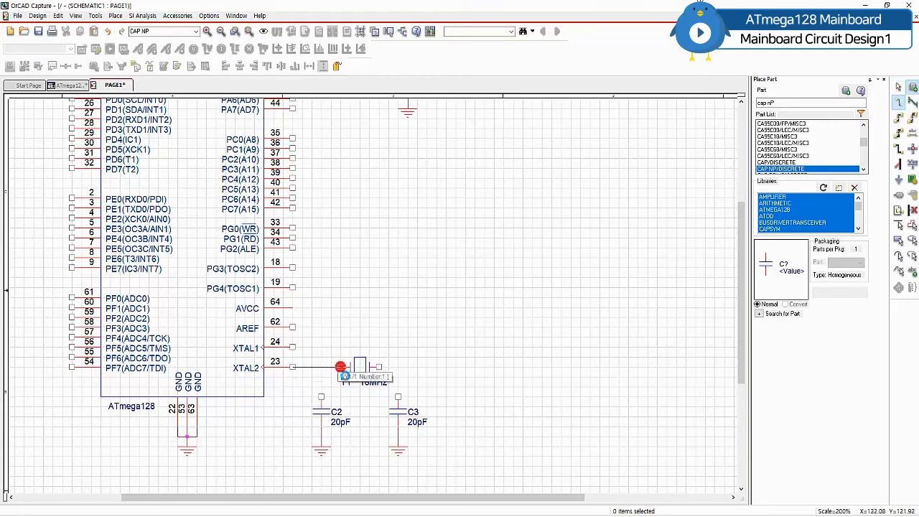
{"action": "left_click", "coordinate": [341, 366]}
{"action": "left_click", "coordinate": [320, 396]}
{"action": "left_click", "coordinate": [321, 366]}
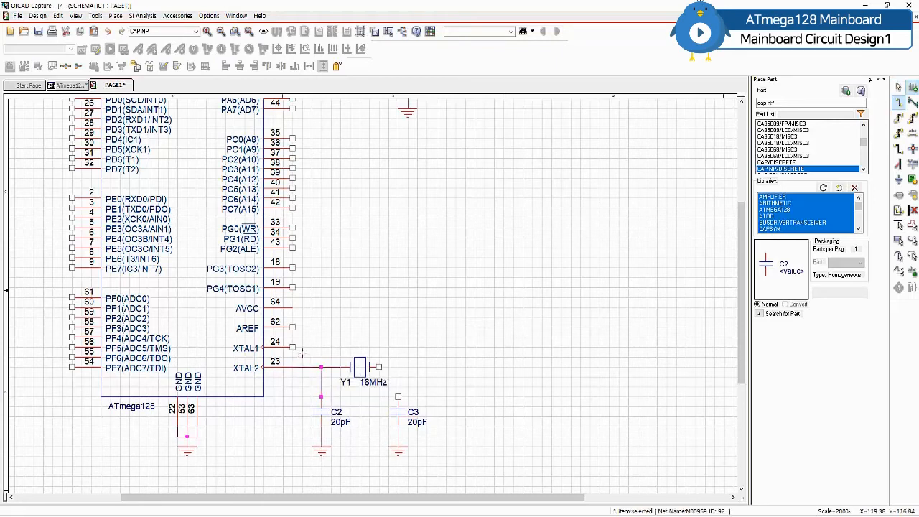
{"action": "left_click", "coordinate": [292, 347]}
{"action": "key", "text": "Escape"}
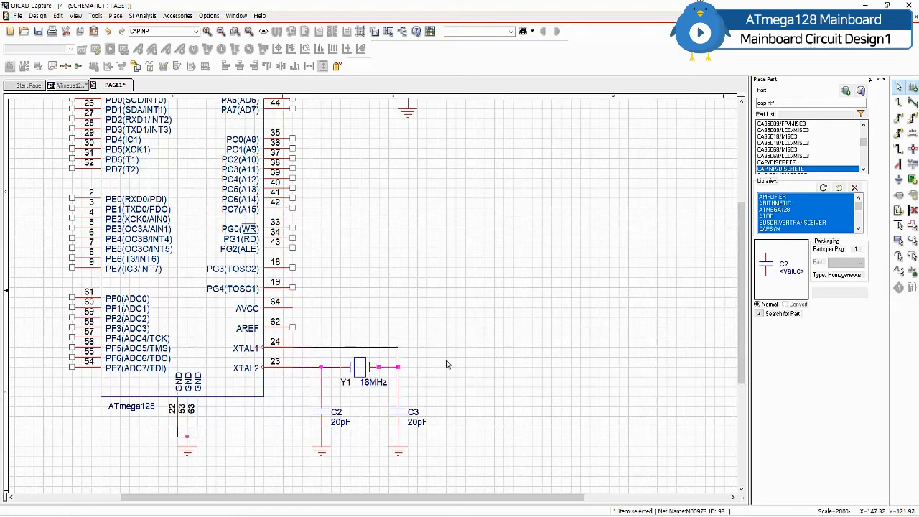
{"action": "left_click", "coordinate": [487, 369]}
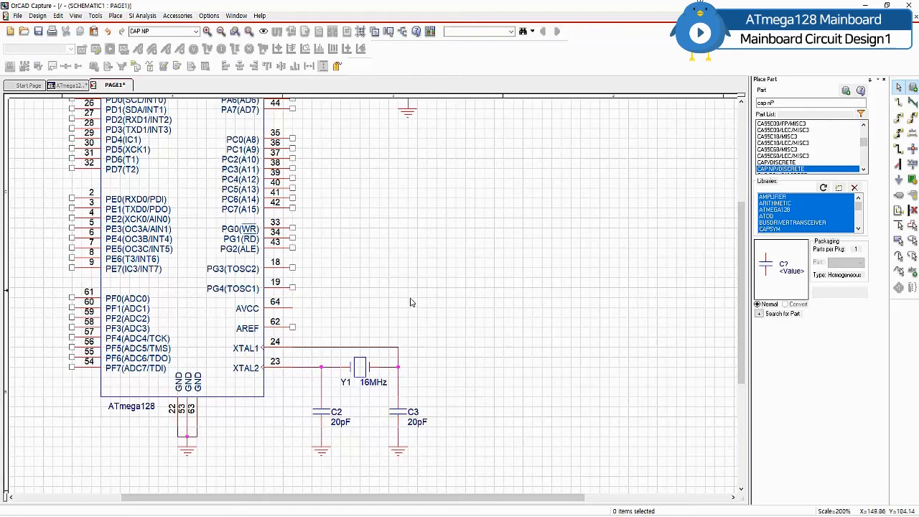
Step: Place a copy of the +5V power symbol above the ATmega128's PEN pin and wire it to that pin
{"action": "scroll", "coordinate": [402, 282], "scroll_direction": "up", "scroll_amount": 1}
{"action": "scroll", "coordinate": [402, 282], "scroll_direction": "up", "scroll_amount": 5}
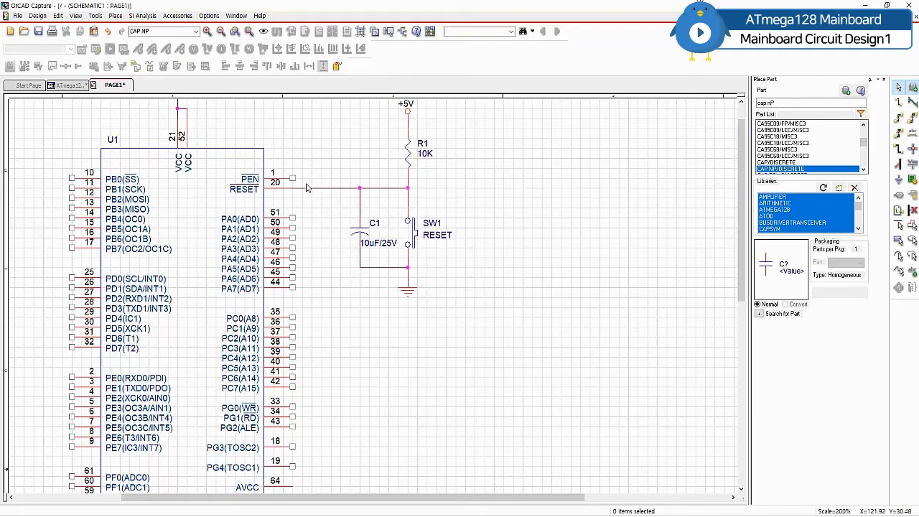
{"action": "scroll", "coordinate": [180, 126], "scroll_direction": "up", "scroll_amount": 1}
{"action": "left_click", "coordinate": [178, 122]}
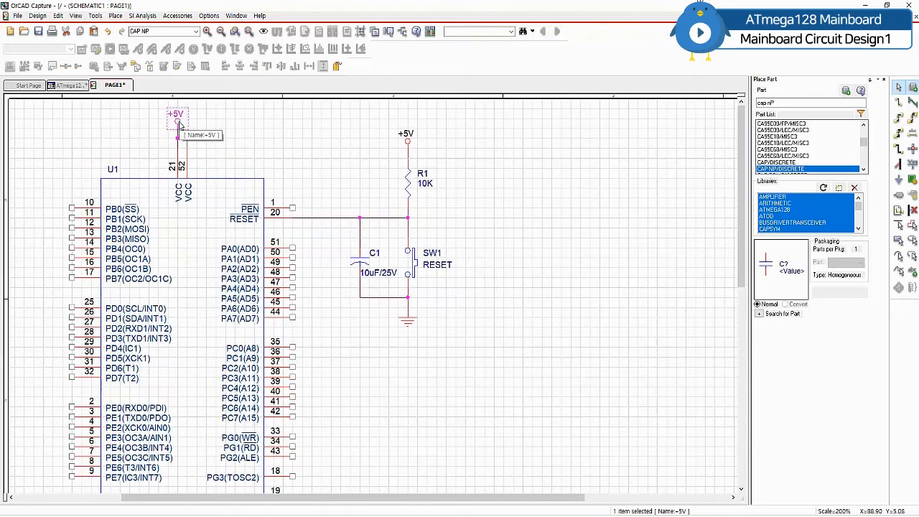
{"action": "key", "text": "ctrl+c"}
{"action": "key", "text": "ctrl+v"}
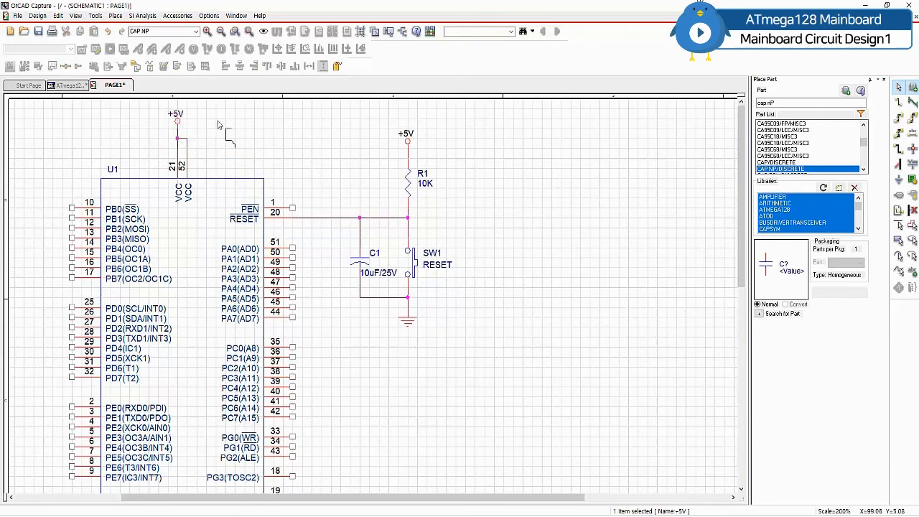
{"action": "left_click", "coordinate": [289, 153]}
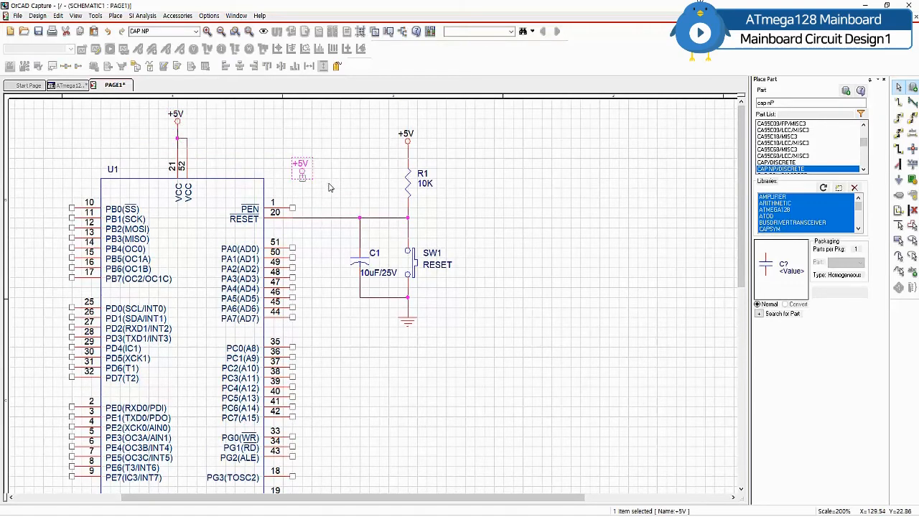
{"action": "key", "text": "w"}
{"action": "left_click", "coordinate": [302, 172]}
{"action": "left_click", "coordinate": [293, 208]}
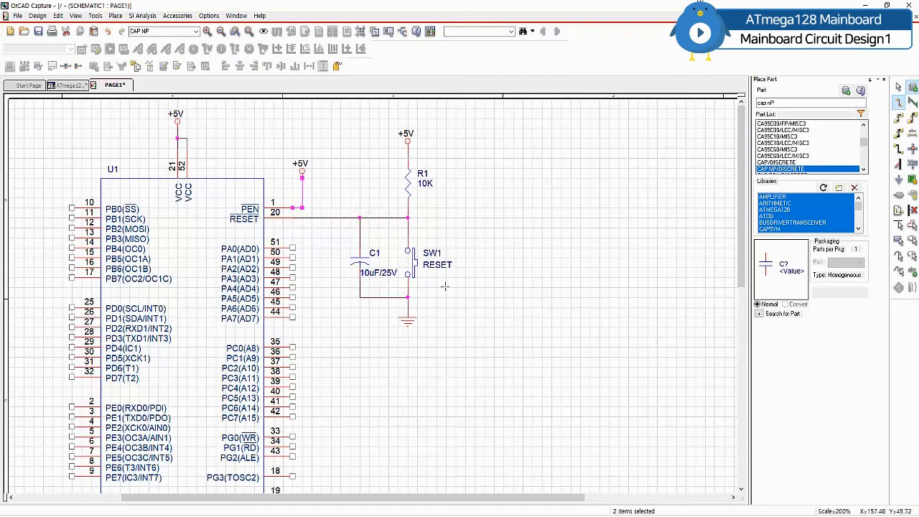
{"action": "key", "text": "Escape"}
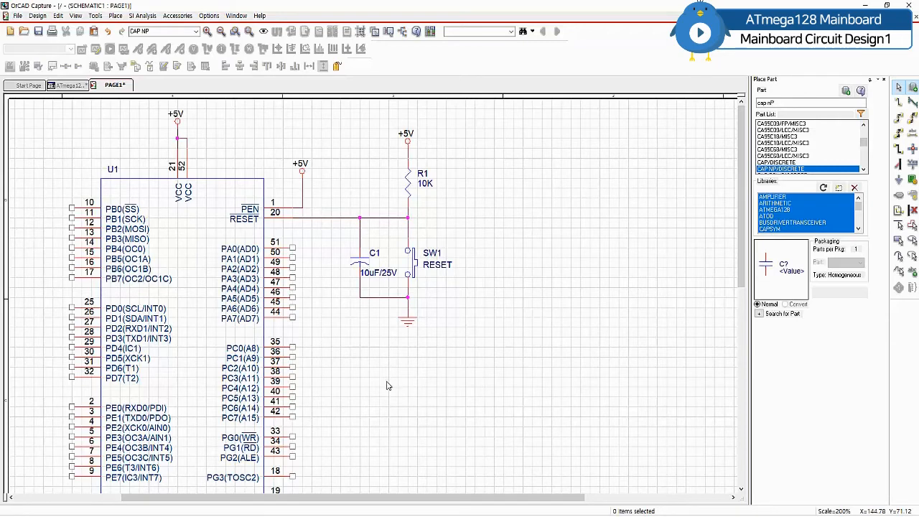
Step: Place one CON6A part from the CONNECTOR library in the empty area below and to the left of the ATmega128
{"action": "scroll", "coordinate": [386, 388], "scroll_direction": "down", "scroll_amount": 5}
{"action": "scroll", "coordinate": [398, 441], "scroll_direction": "down", "scroll_amount": 5}
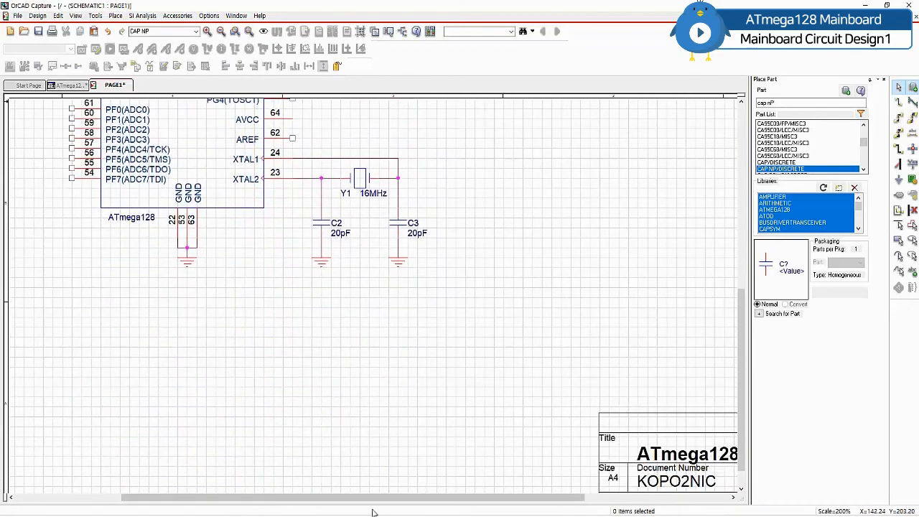
{"action": "left_click_drag", "start_coordinate": [373, 497], "coordinate": [194, 511]}
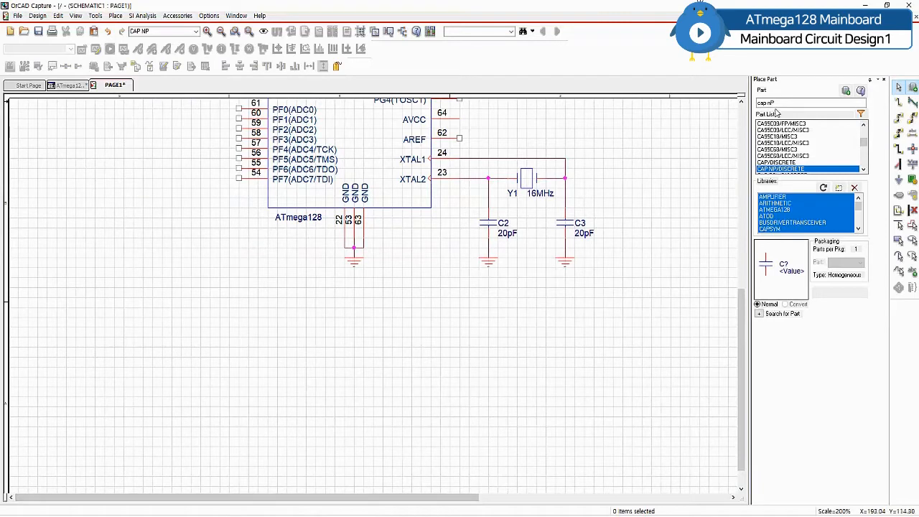
{"action": "left_click_drag", "start_coordinate": [785, 105], "coordinate": [728, 117]}
{"action": "type", "text": "con"}
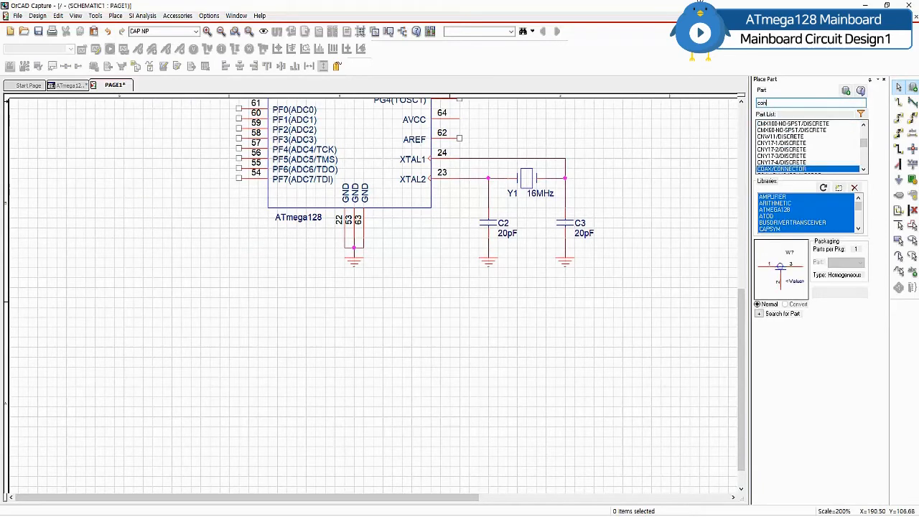
{"action": "type", "text": "5a"}
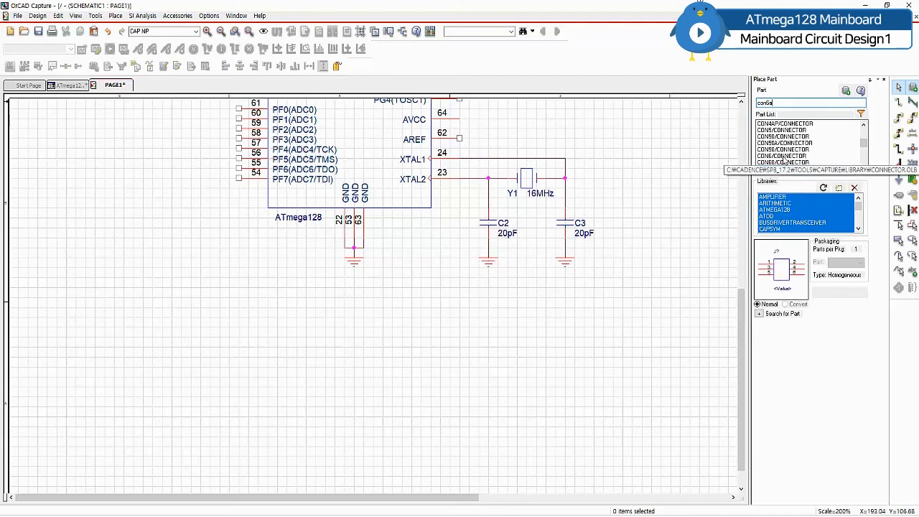
{"action": "key", "text": "Return"}
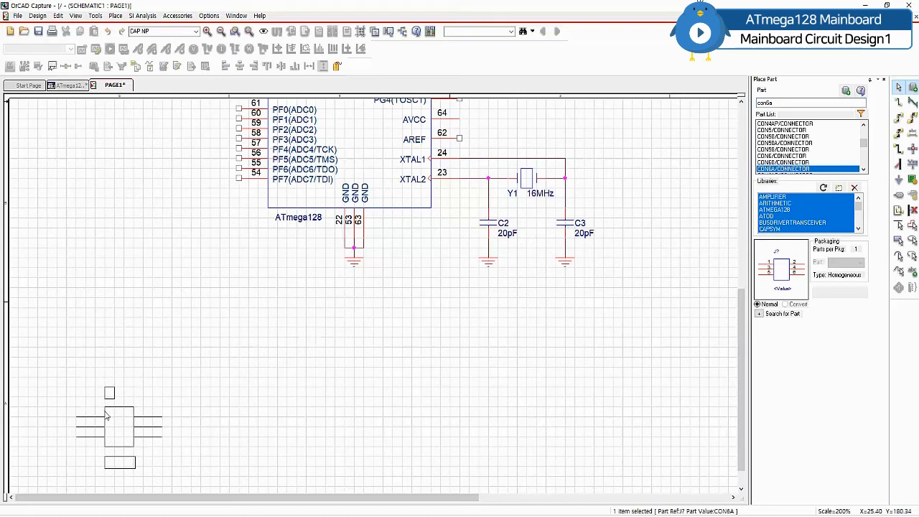
{"action": "scroll", "coordinate": [105, 410], "scroll_direction": "down", "scroll_amount": 1}
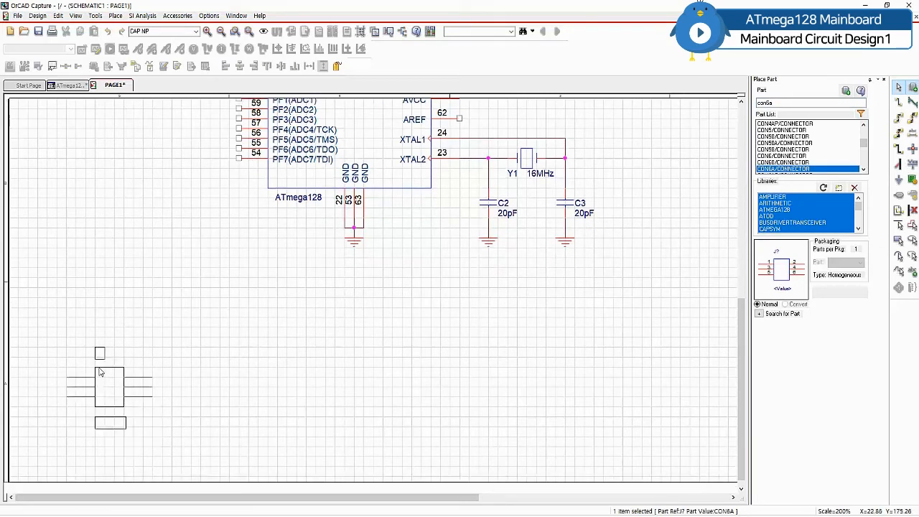
{"action": "left_click", "coordinate": [100, 371]}
{"action": "key", "text": "Escape"}
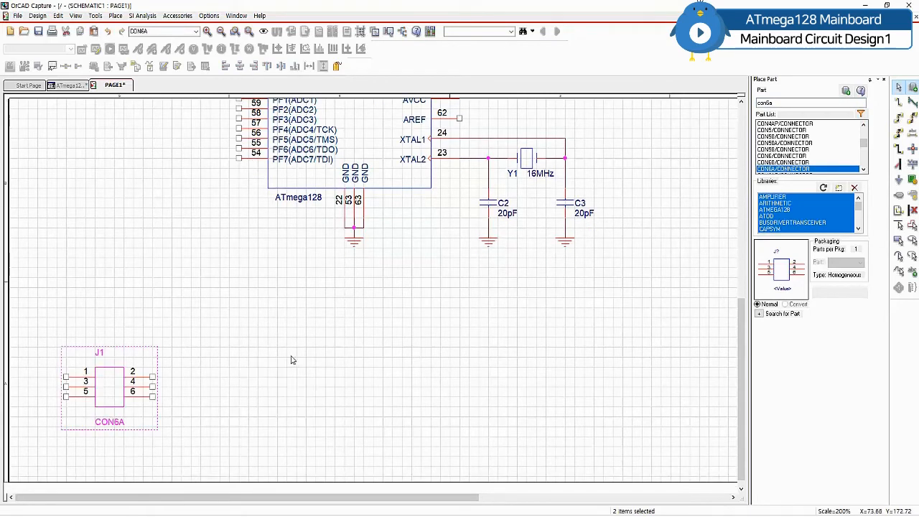
{"action": "left_click", "coordinate": [287, 363]}
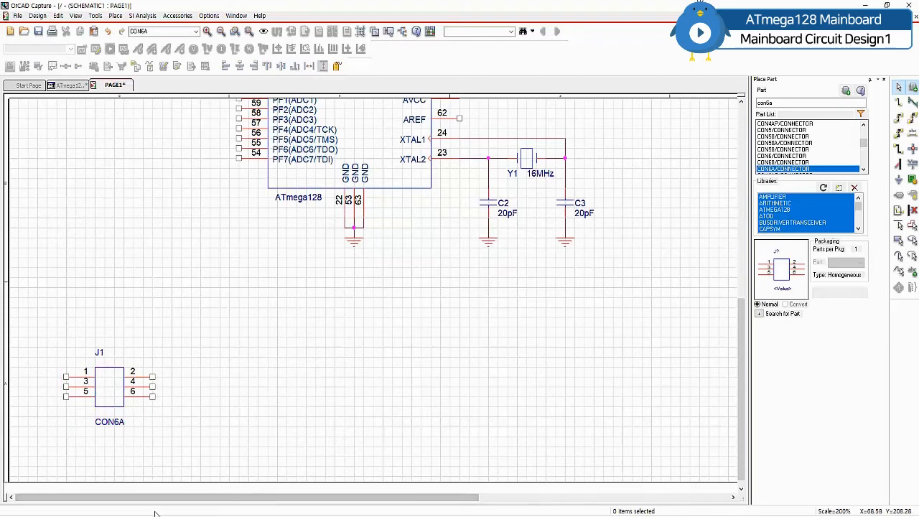
Step: Set the six-pin connector's value to AVR_ICSP and bring the value label closer to its symbol
{"action": "double_click", "coordinate": [109, 423]}
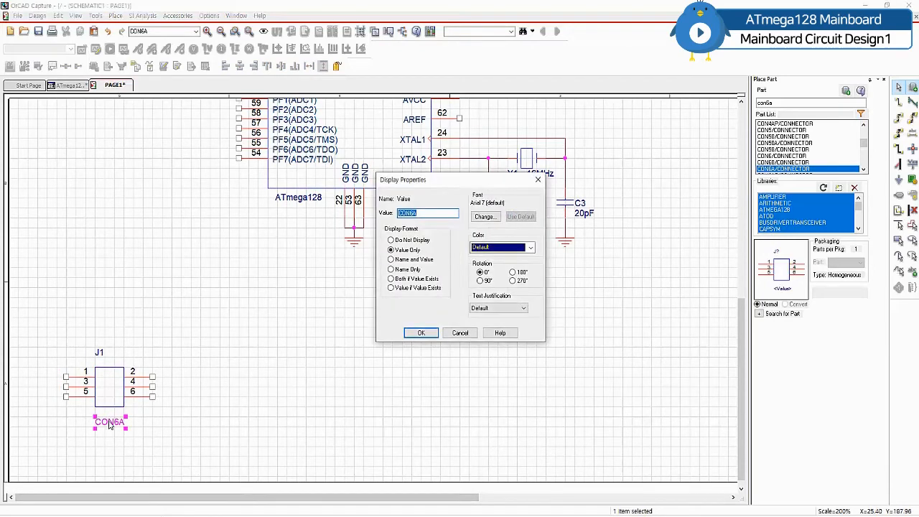
{"action": "type", "text": "AVR_ICSP"}
{"action": "left_click", "coordinate": [420, 333]}
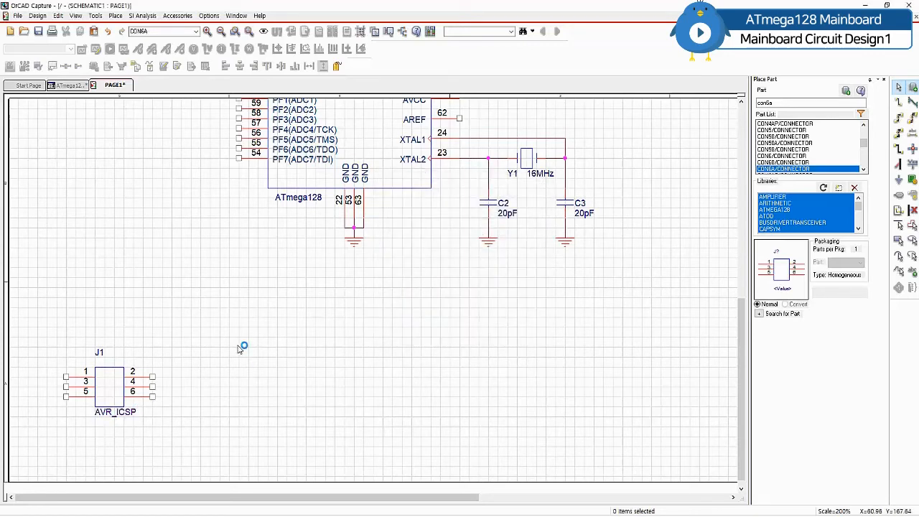
Step: Draw equal-length horizontal wire stubs outward from pins 1, 3 and 5 of the AVR_ICSP connector
{"action": "key", "text": "w"}
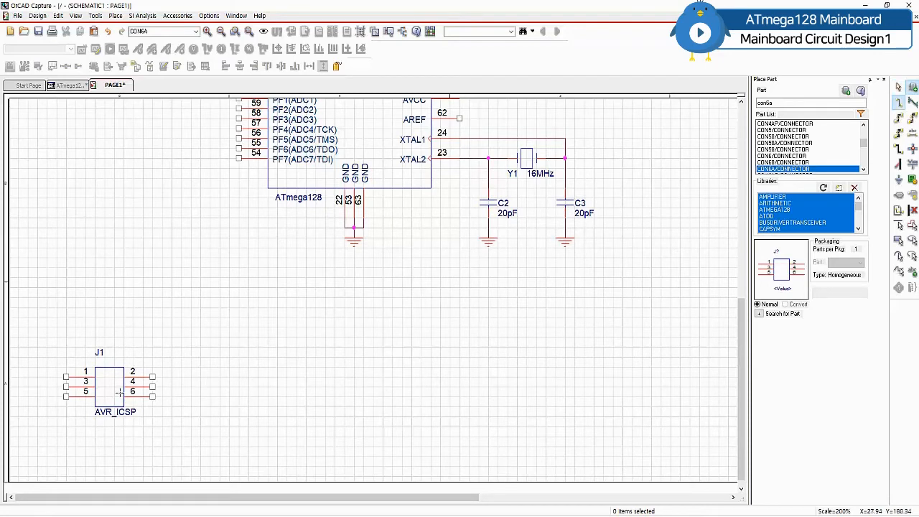
{"action": "left_click", "coordinate": [66, 376]}
{"action": "double_click", "coordinate": [27, 385]}
{"action": "left_click", "coordinate": [22, 386]}
{"action": "left_click", "coordinate": [66, 386]}
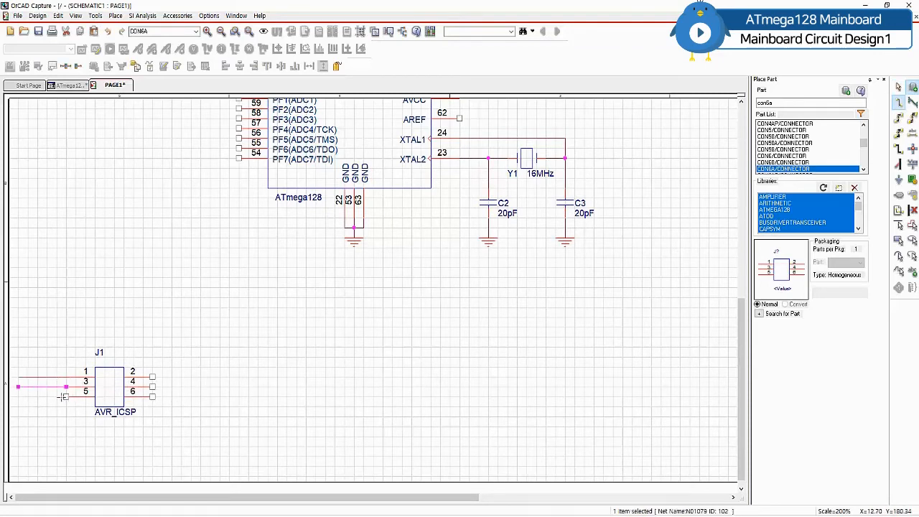
{"action": "left_click", "coordinate": [21, 398]}
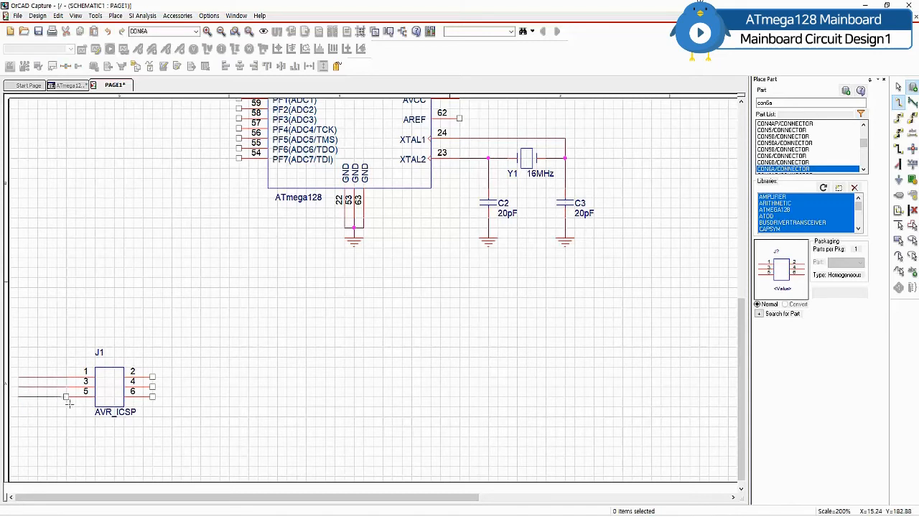
{"action": "left_click", "coordinate": [67, 398]}
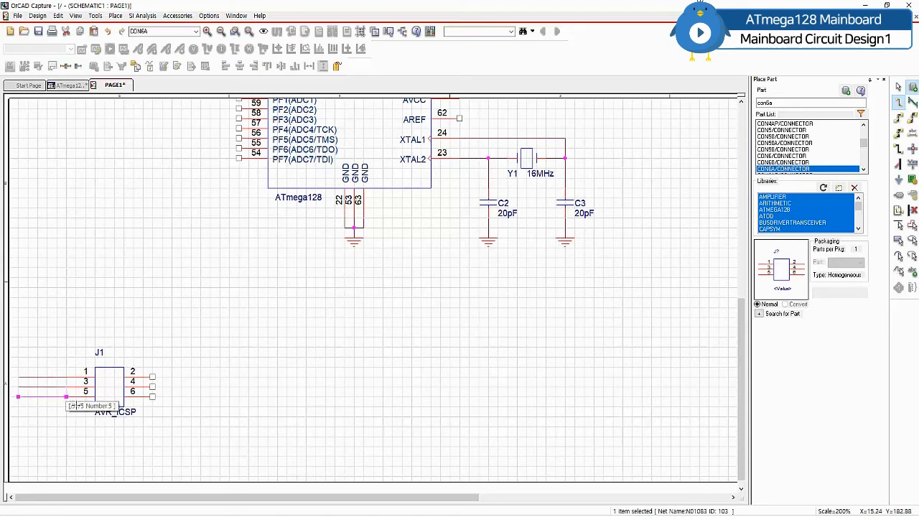
Step: Draw a horizontal wire stub outward from pin 4 of the AVR_ICSP connector and extend its free end
{"action": "left_click", "coordinate": [152, 387]}
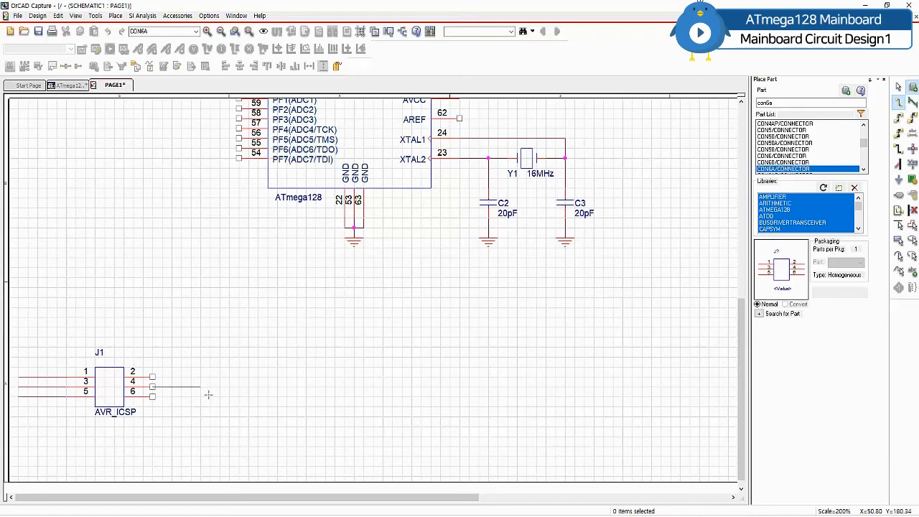
{"action": "double_click", "coordinate": [205, 392]}
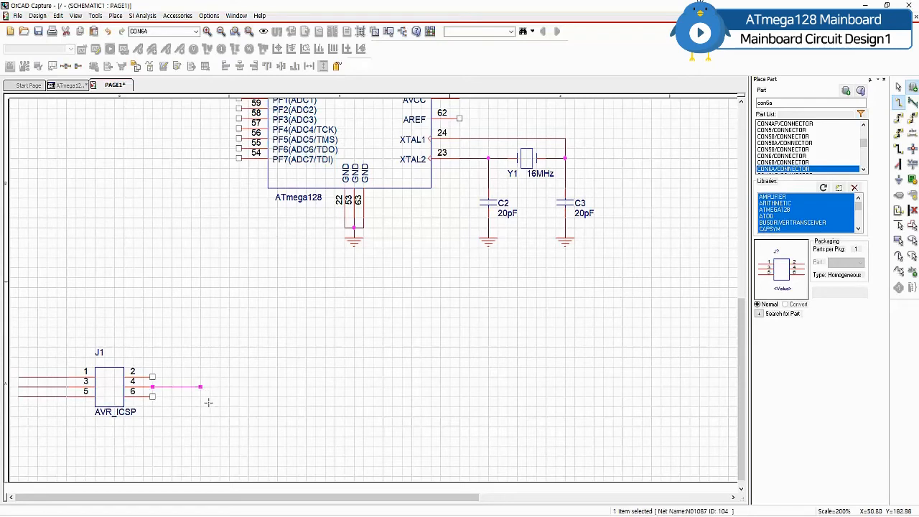
{"action": "left_click_drag", "start_coordinate": [200, 386], "coordinate": [220, 386]}
{"action": "key", "text": "Escape"}
Step: Copy the +5V symbol from the PEN pin to the AVR_ICSP connector's pin 2, wired with the symbol above the pin
{"action": "scroll", "coordinate": [451, 284], "scroll_direction": "up", "scroll_amount": 10}
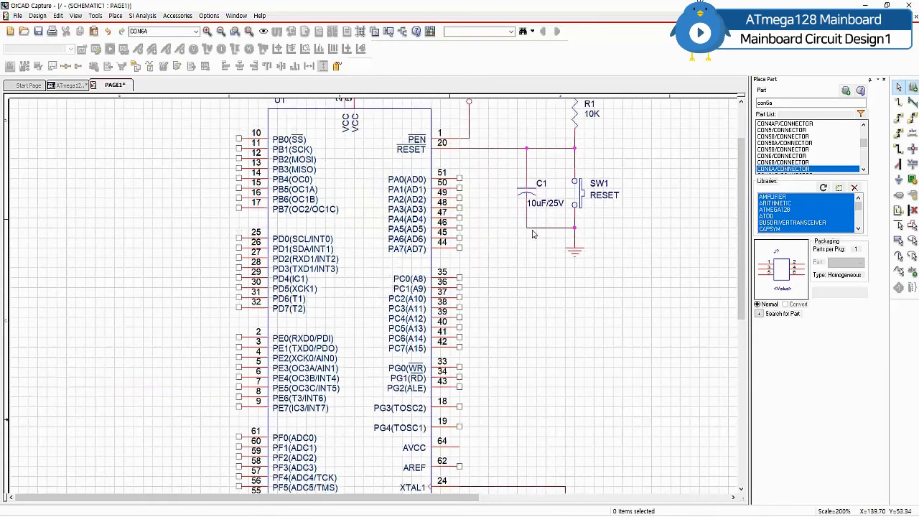
{"action": "left_click", "coordinate": [469, 171]}
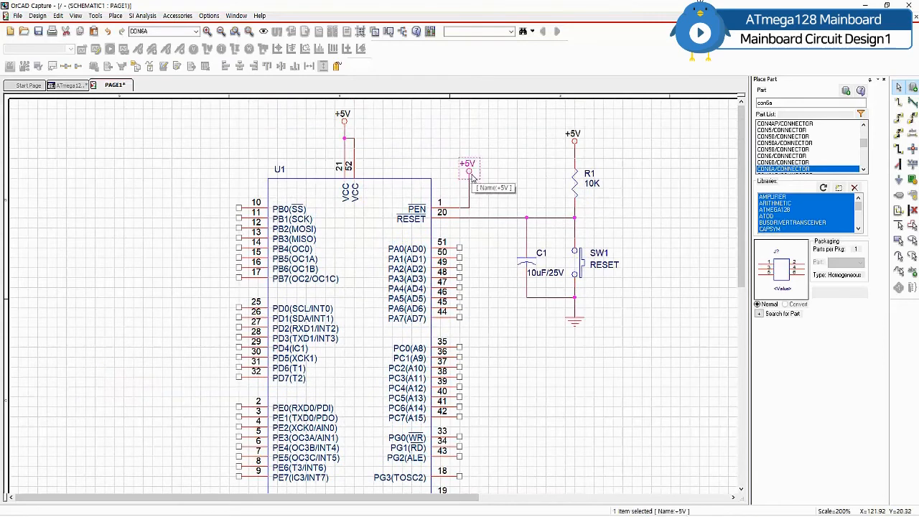
{"action": "scroll", "coordinate": [239, 474], "scroll_direction": "down", "scroll_amount": 10}
{"action": "scroll", "coordinate": [239, 474], "scroll_direction": "down", "scroll_amount": 5}
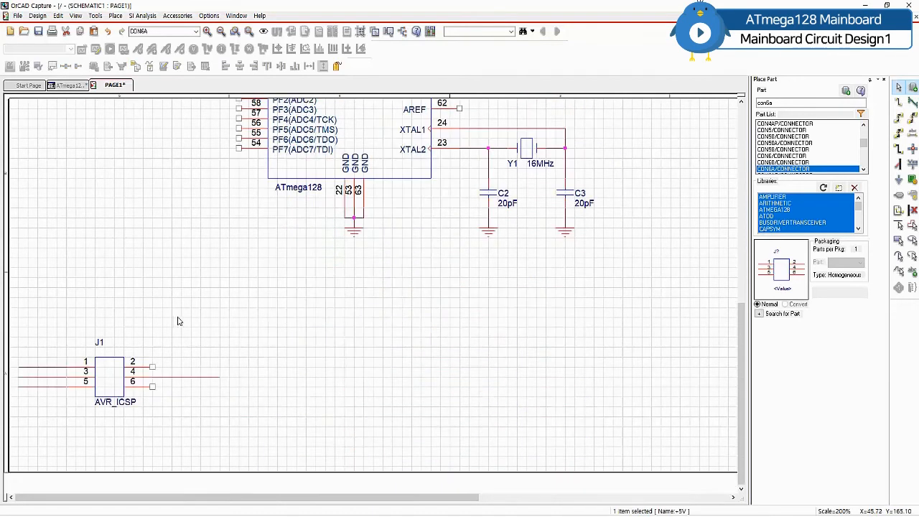
{"action": "key", "text": "ctrl+c"}
{"action": "key", "text": "ctrl+v"}
{"action": "left_click", "coordinate": [141, 345]}
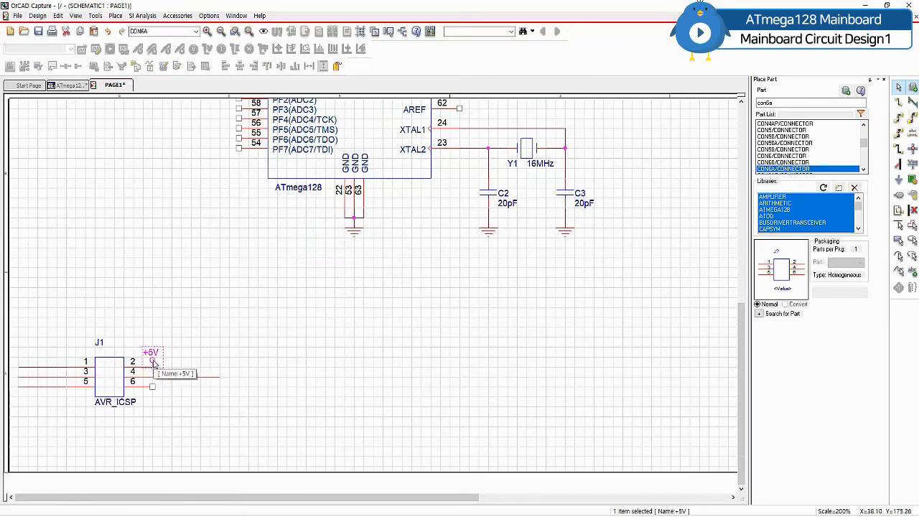
{"action": "left_click_drag", "start_coordinate": [153, 363], "coordinate": [172, 326]}
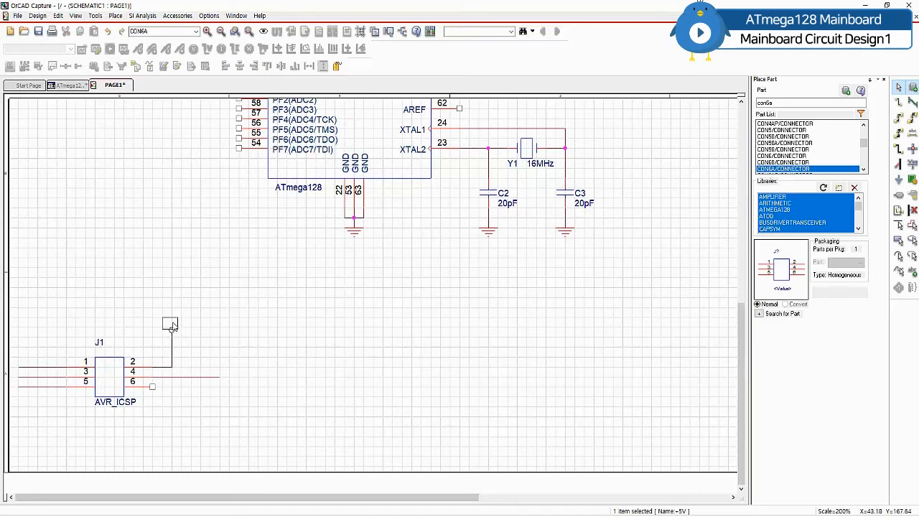
{"action": "left_click", "coordinate": [240, 347]}
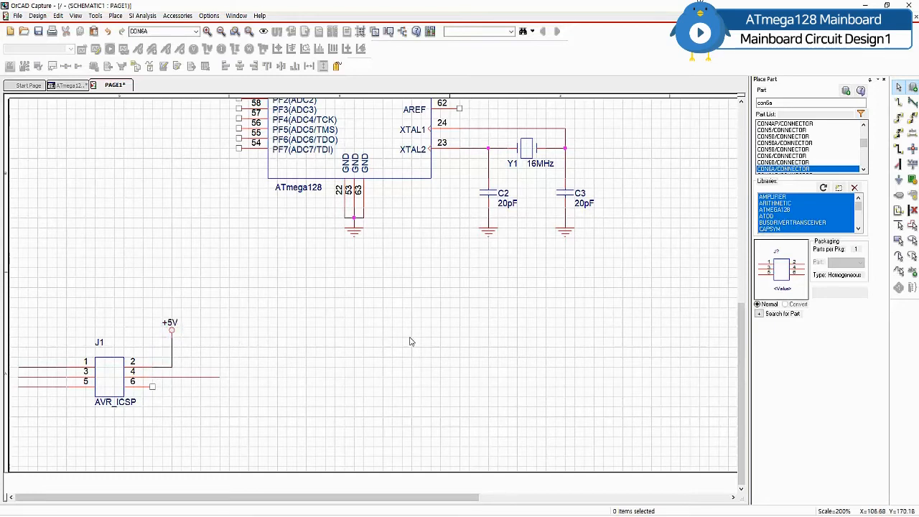
Step: Copy the ATmega128's GND symbol to the AVR_ICSP connector's pin 6, wired with the symbol below the pin
{"action": "left_click", "coordinate": [353, 234]}
{"action": "key", "text": "ctrl+c"}
{"action": "key", "text": "ctrl+v"}
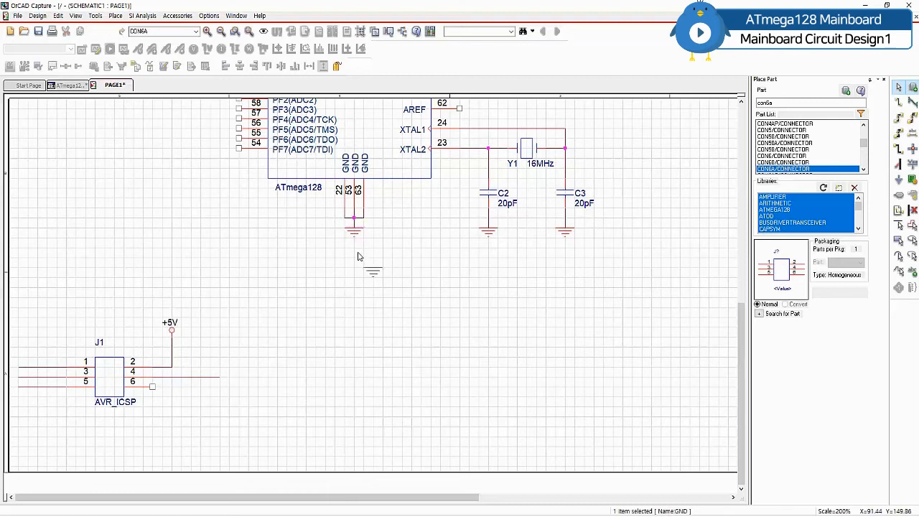
{"action": "left_click", "coordinate": [129, 386]}
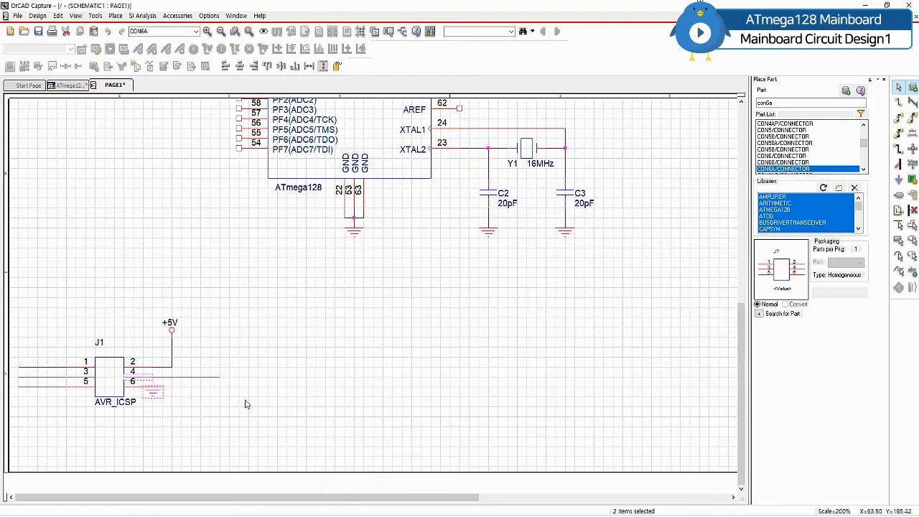
{"action": "left_click_drag", "start_coordinate": [152, 391], "coordinate": [172, 429]}
{"action": "left_click", "coordinate": [288, 422]}
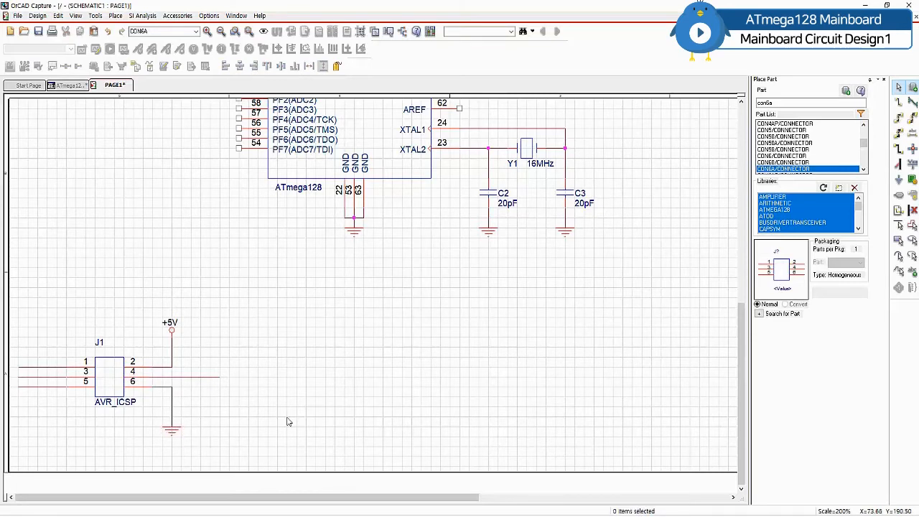
Step: Place a resistor R from the DISCRETE library with a +5V symbol on top and wire its lower end to connector pin 3
{"action": "type", "text": "R"}
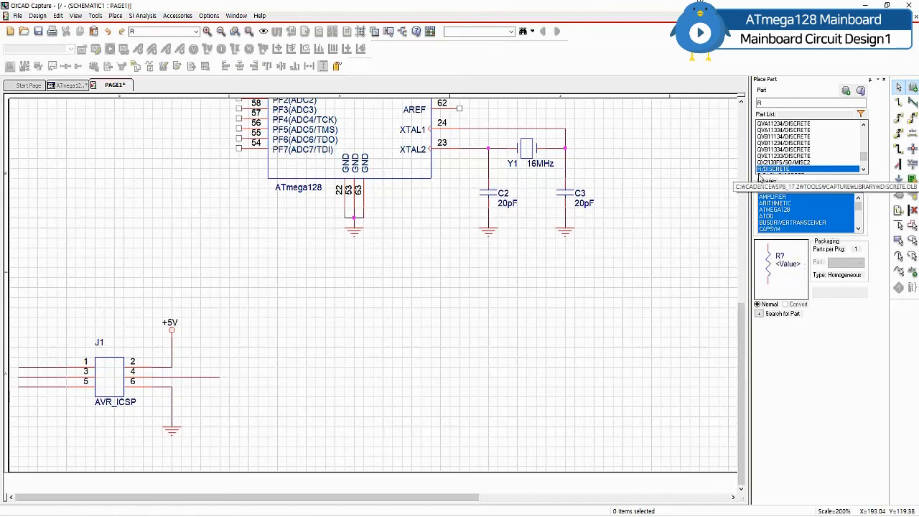
{"action": "key", "text": "Return"}
{"action": "left_click", "coordinate": [49, 310]}
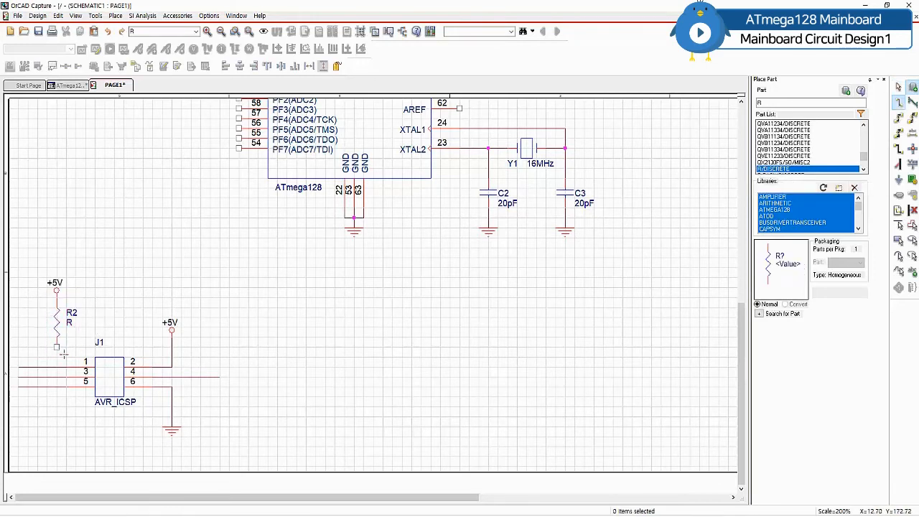
{"action": "left_click", "coordinate": [58, 348]}
{"action": "left_click", "coordinate": [56, 377]}
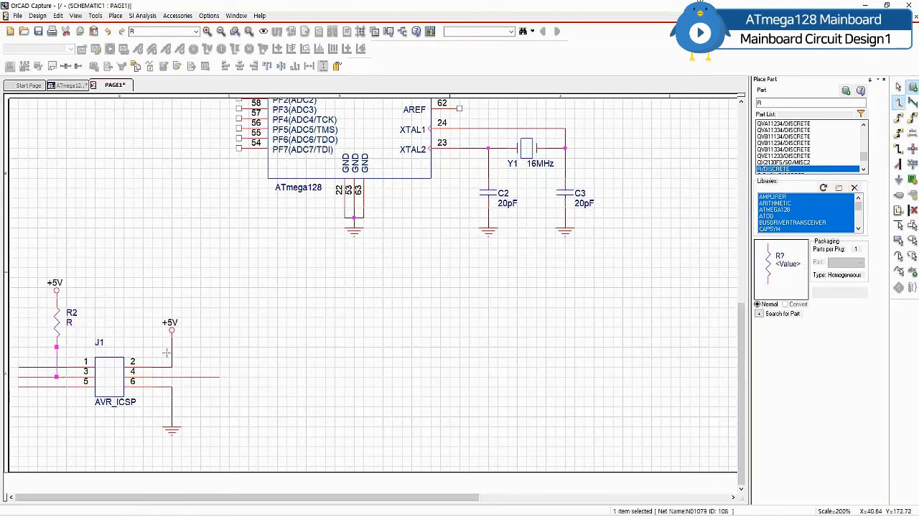
{"action": "key", "text": "Escape"}
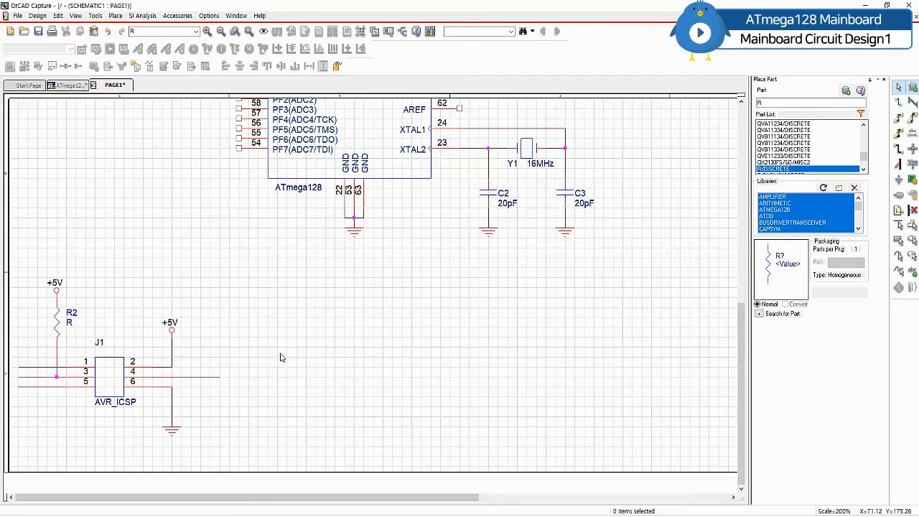
Step: Set the value of the pull-up resistor R2 beside the AVR_ICSP connector to 10K
{"action": "double_click", "coordinate": [69, 322]}
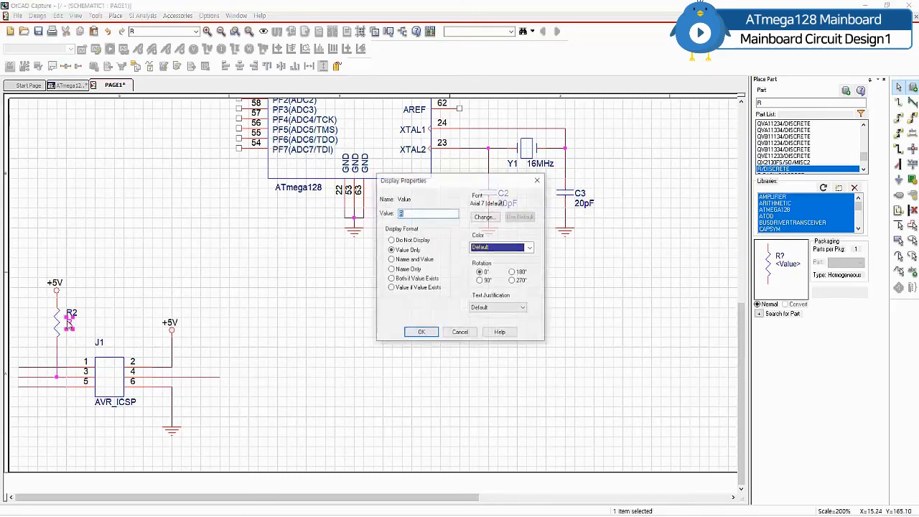
{"action": "type", "text": "10K"}
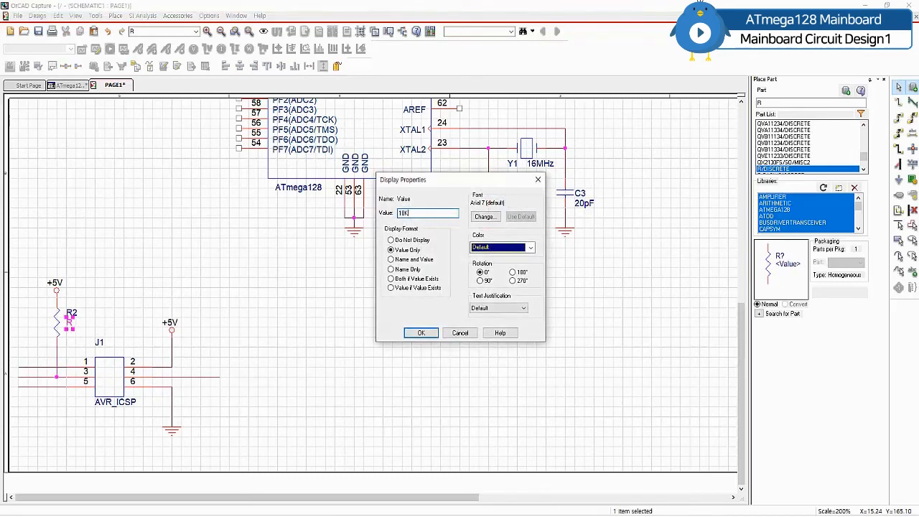
{"action": "key", "text": "Return"}
{"action": "left_click", "coordinate": [284, 328]}
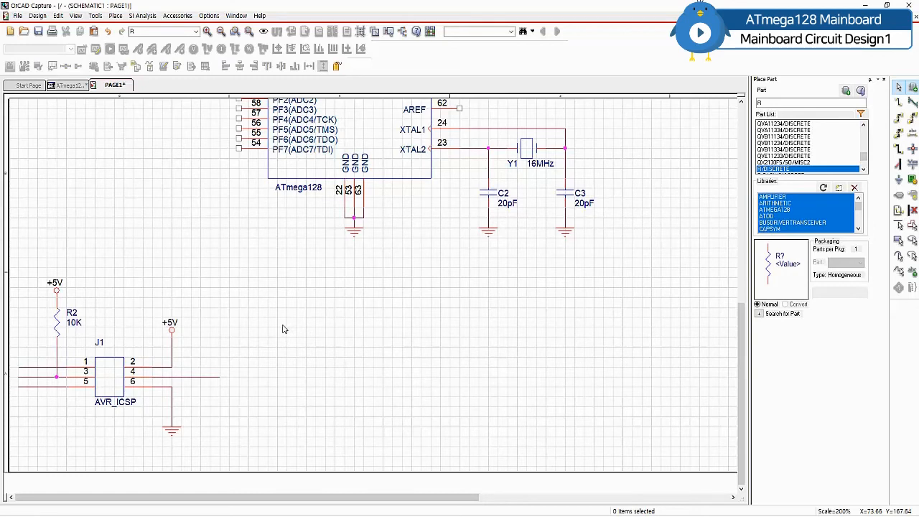
Step: Add the net alias AVRMISO_TX to the pin 1 wire of the AVR_ICSP connector, lengthening the pin stubs to fit the label
{"action": "key", "text": "n"}
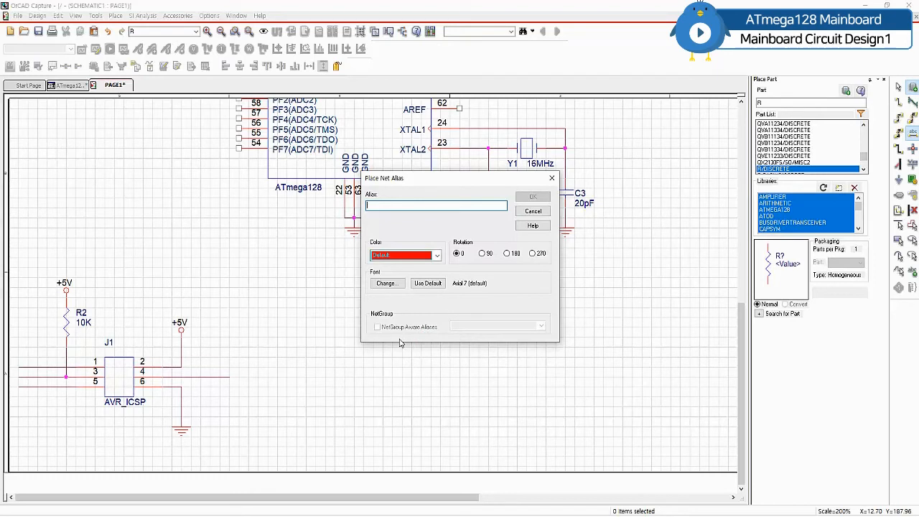
{"action": "type", "text": "AVR"}
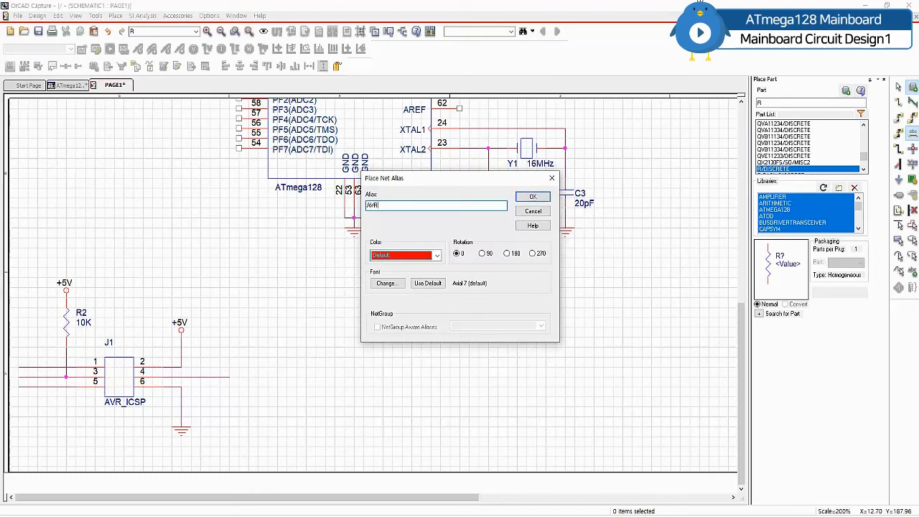
{"action": "type", "text": "MISO_TX"}
{"action": "left_click", "coordinate": [533, 196]}
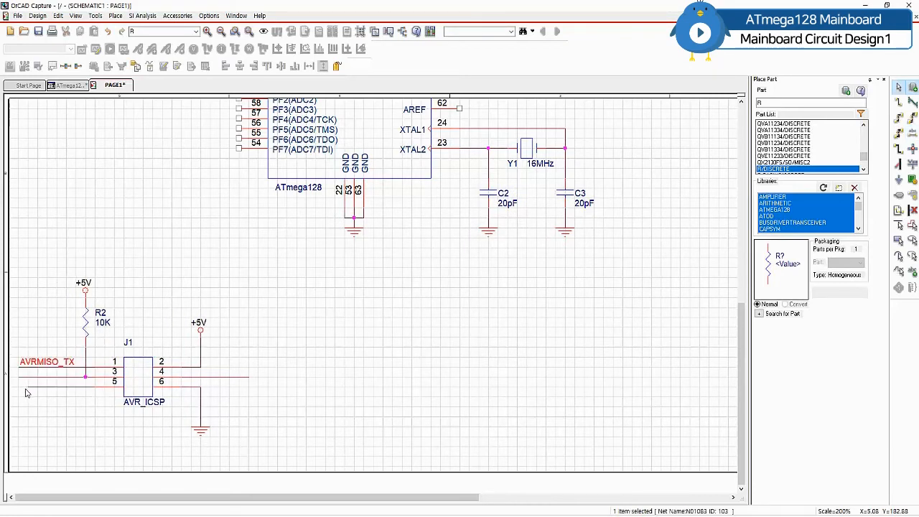
{"action": "left_click", "coordinate": [62, 423]}
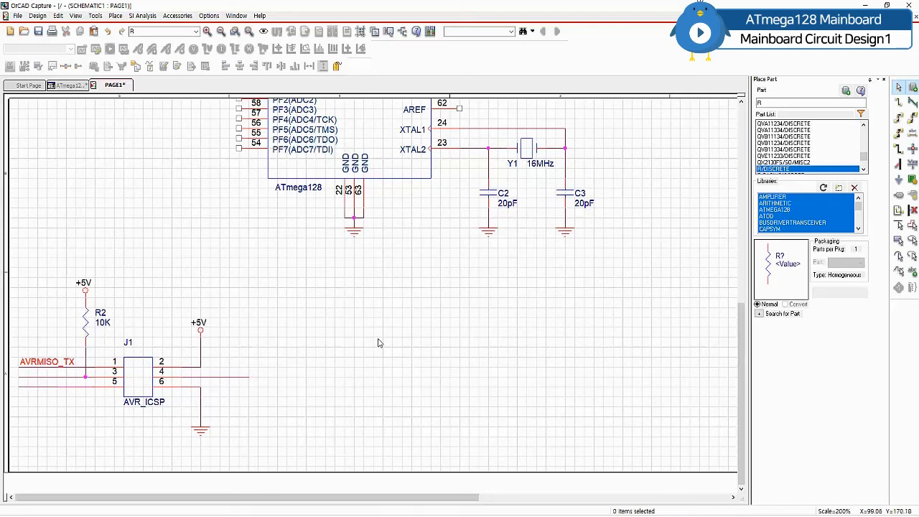
Step: Add the net alias AVRSCK to the wire on pin 3 of the AVR_ICSP connector
{"action": "type", "text": "n"}
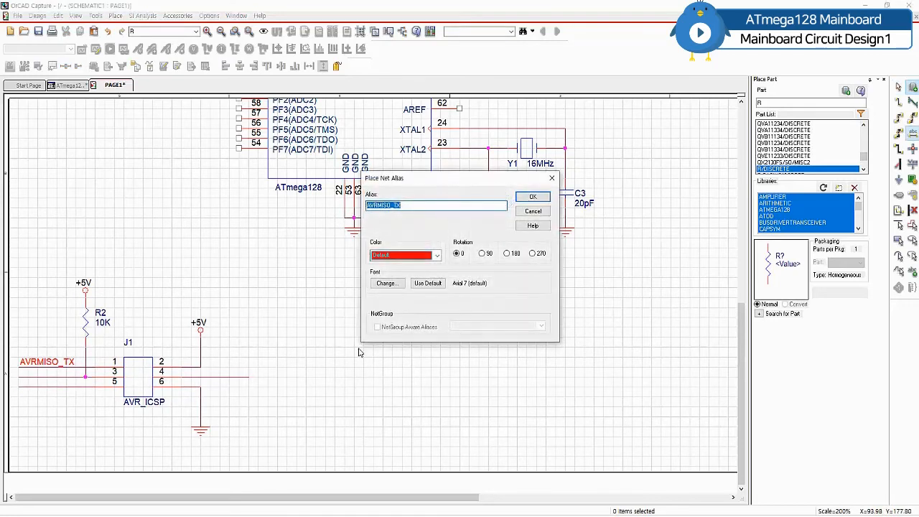
{"action": "type", "text": "AVRSCK"}
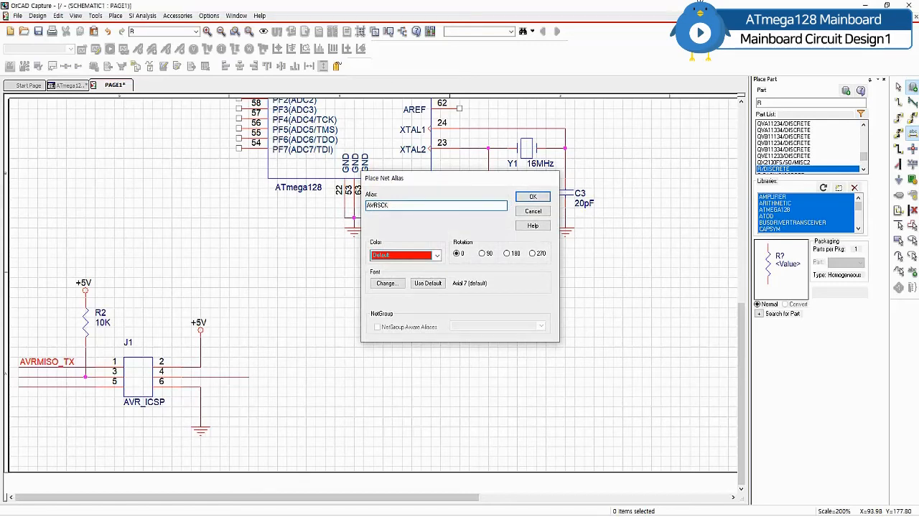
{"action": "key", "text": "Return"}
{"action": "left_click", "coordinate": [21, 377]}
{"action": "key", "text": "Escape"}
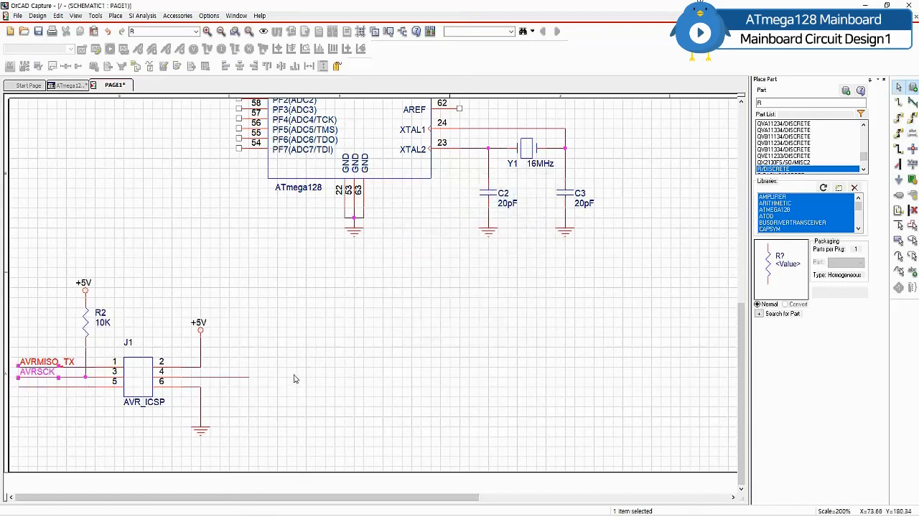
{"action": "left_click", "coordinate": [365, 341]}
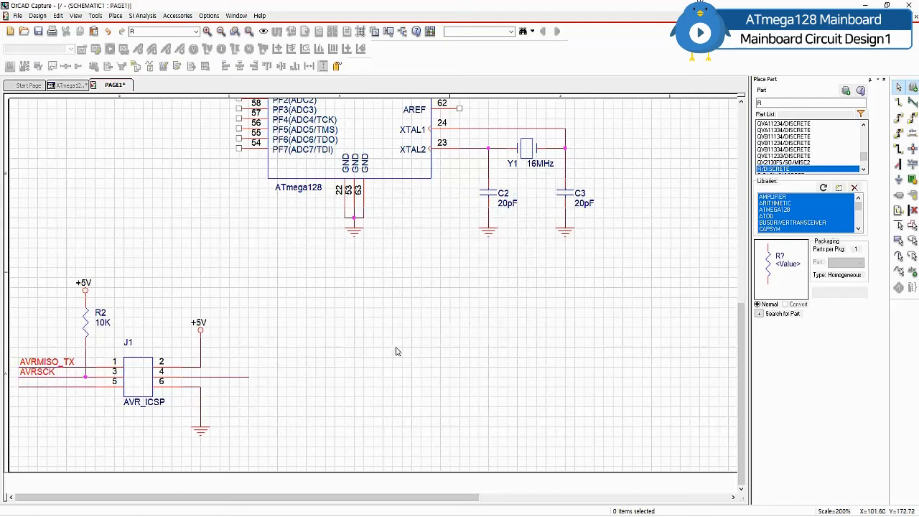
Step: Add the net alias AVRRST to the wire on pin 5 of the AVR_ICSP connector
{"action": "key", "text": "n"}
{"action": "left_click", "coordinate": [400, 208]}
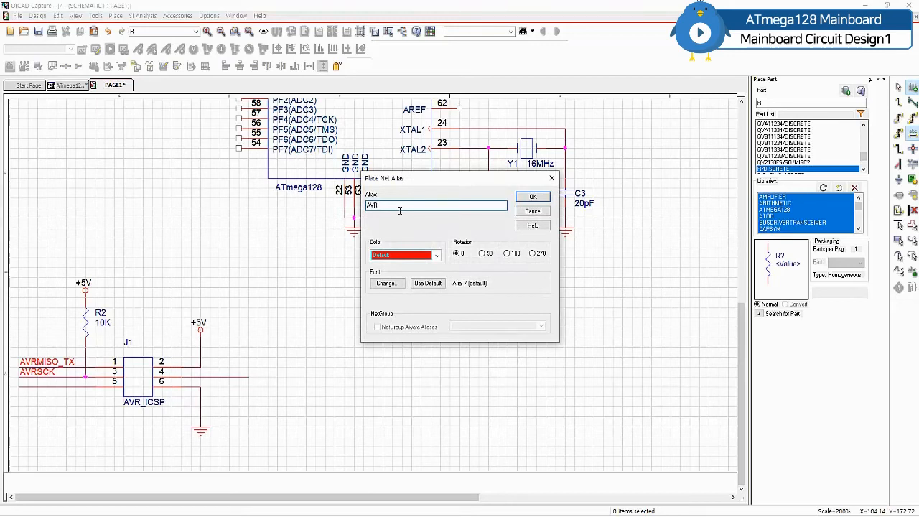
{"action": "key", "text": "BackSpace"}
{"action": "key", "text": "BackSpace"}
{"action": "type", "text": "RST"}
{"action": "left_click", "coordinate": [533, 197]}
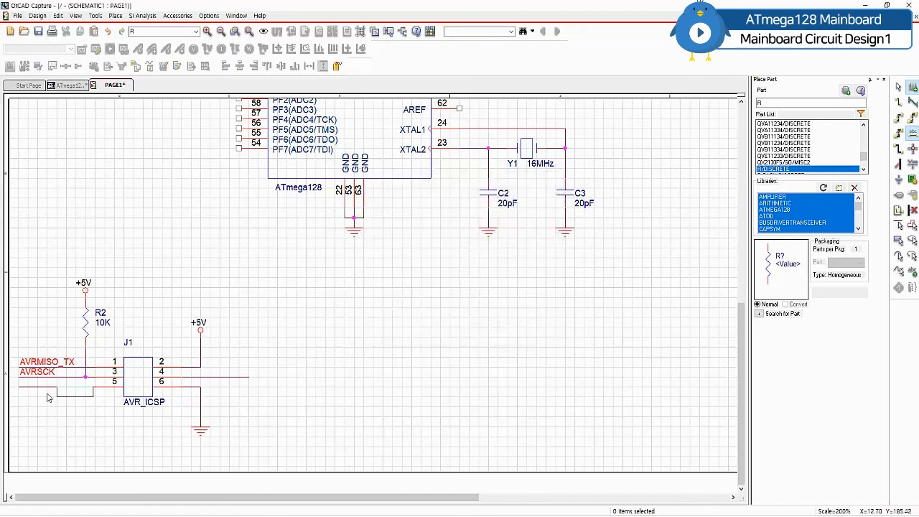
{"action": "left_click", "coordinate": [47, 388]}
{"action": "key", "text": "Escape"}
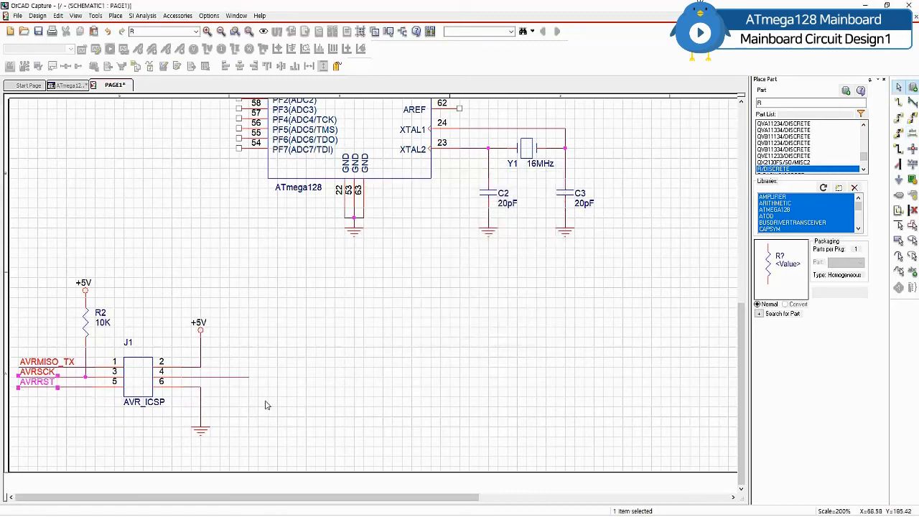
{"action": "left_click", "coordinate": [332, 378]}
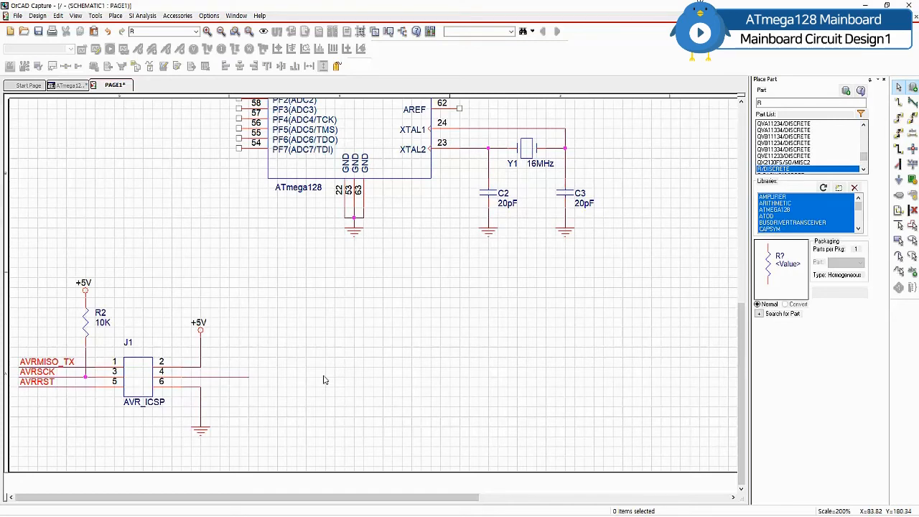
Step: Add the net alias AVRMOSI_RX to the wire on pin 4 of the AVR_ICSP connector
{"action": "type", "text": "n"}
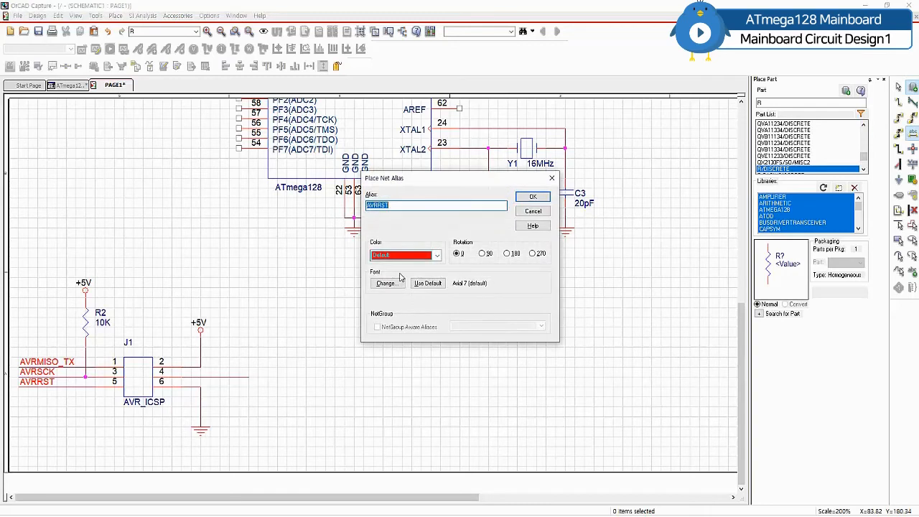
{"action": "type", "text": "AVRMOSI_RX"}
{"action": "key", "text": "Return"}
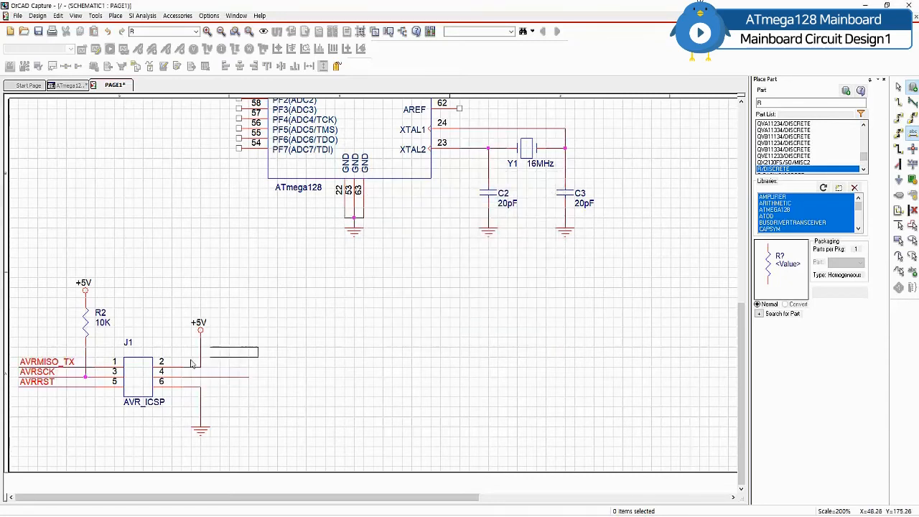
{"action": "left_click", "coordinate": [193, 375]}
{"action": "key", "text": "Escape"}
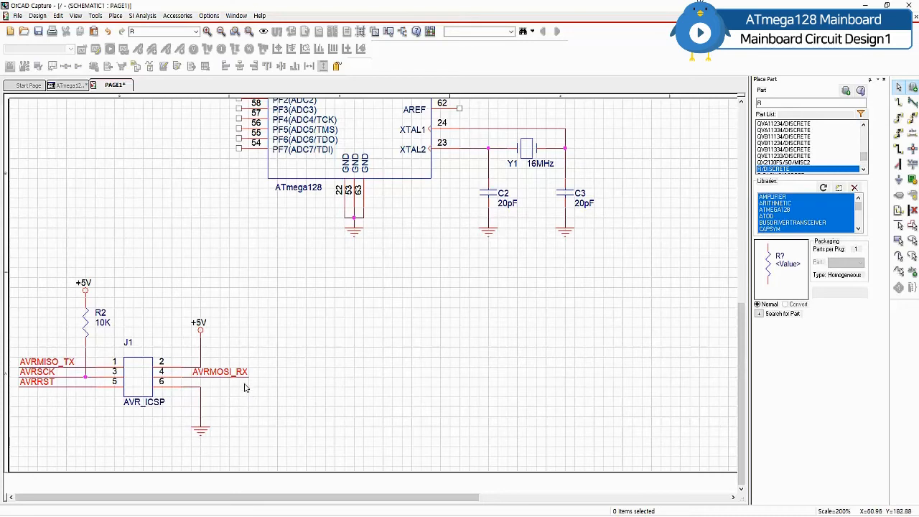
Step: Add the net alias AVRRST to the wire on the RESET pin (pin 20) of the ATmega128
{"action": "left_click", "coordinate": [51, 388]}
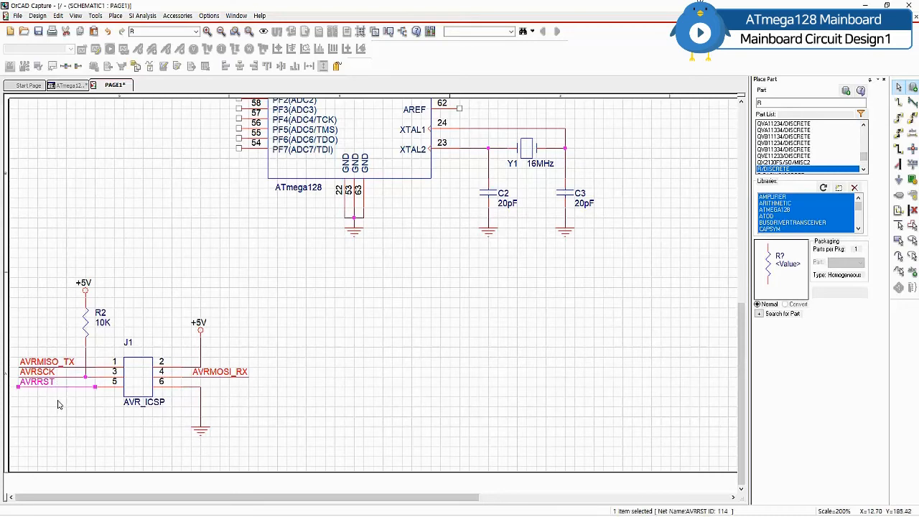
{"action": "scroll", "coordinate": [496, 294], "scroll_direction": "up", "scroll_amount": 10}
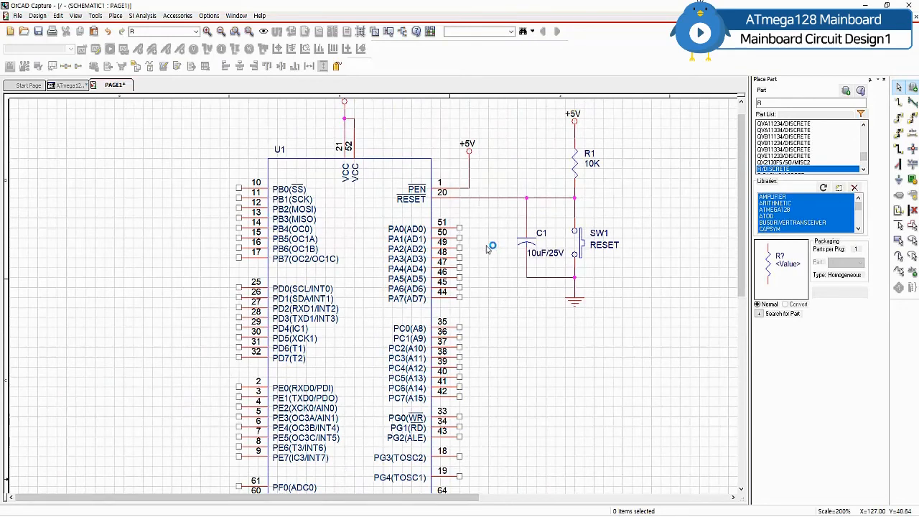
{"action": "key", "text": "n"}
{"action": "left_click_drag", "start_coordinate": [409, 208], "coordinate": [380, 221]}
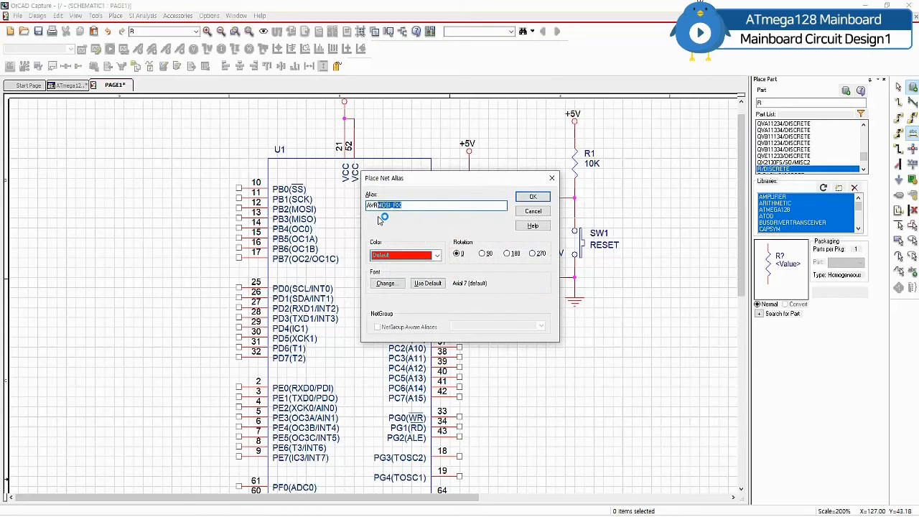
{"action": "type", "text": "RST"}
{"action": "left_click", "coordinate": [533, 197]}
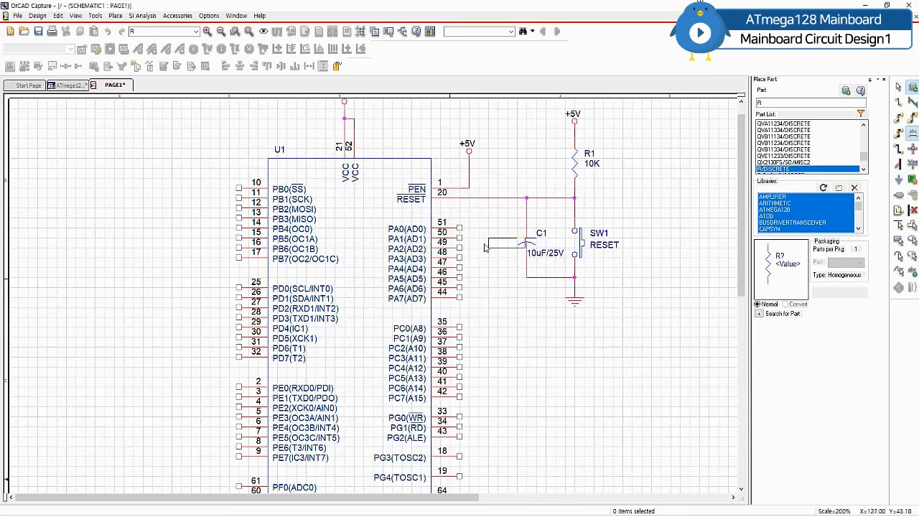
{"action": "left_click", "coordinate": [470, 199]}
{"action": "key", "text": "Escape"}
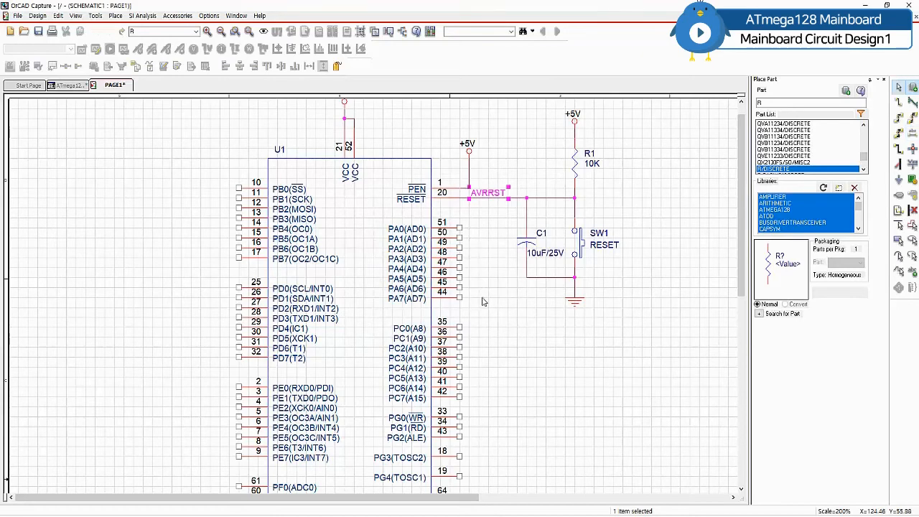
{"action": "left_click", "coordinate": [491, 311]}
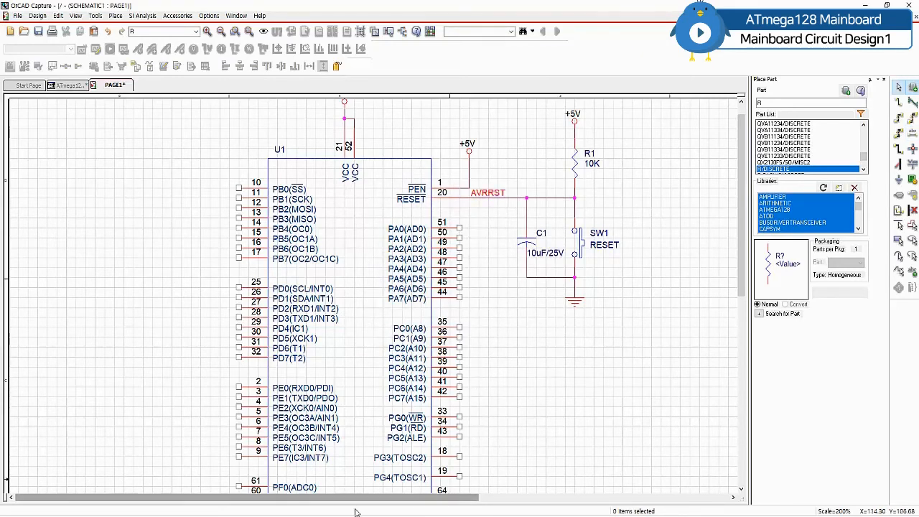
Step: Copy the connector's AVRMISO_TX wire with its net alias onto the PE0 (RXD0/PDI) pin of the ATmega128
{"action": "scroll", "coordinate": [271, 434], "scroll_direction": "down", "scroll_amount": 10}
{"action": "left_click", "coordinate": [221, 406]}
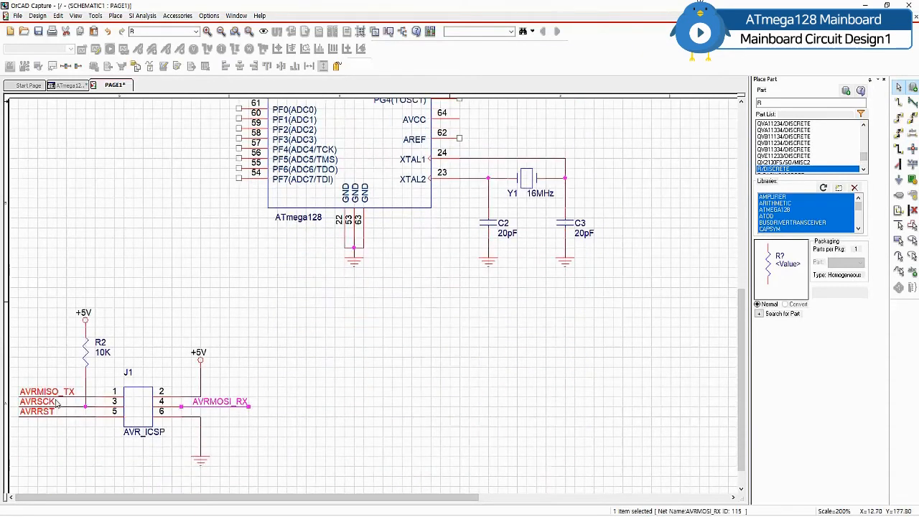
{"action": "left_click", "coordinate": [24, 397]}
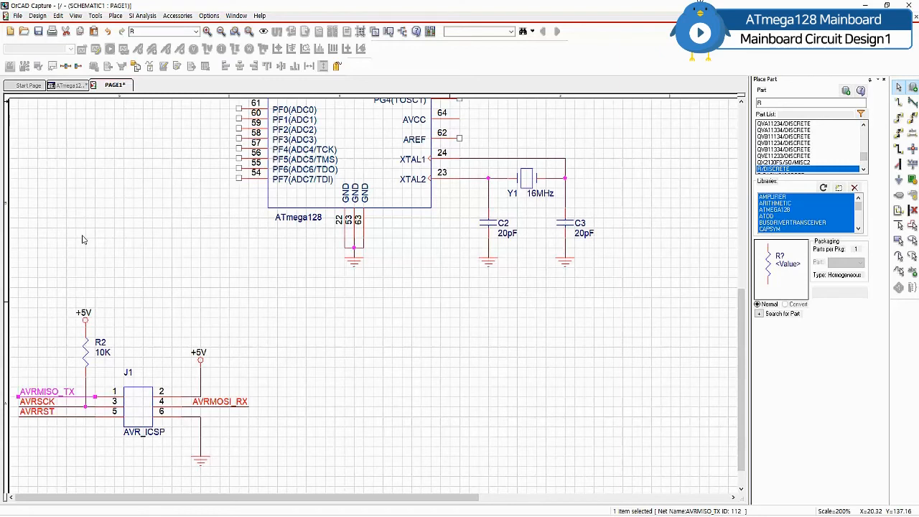
{"action": "scroll", "coordinate": [180, 201], "scroll_direction": "up", "scroll_amount": 5}
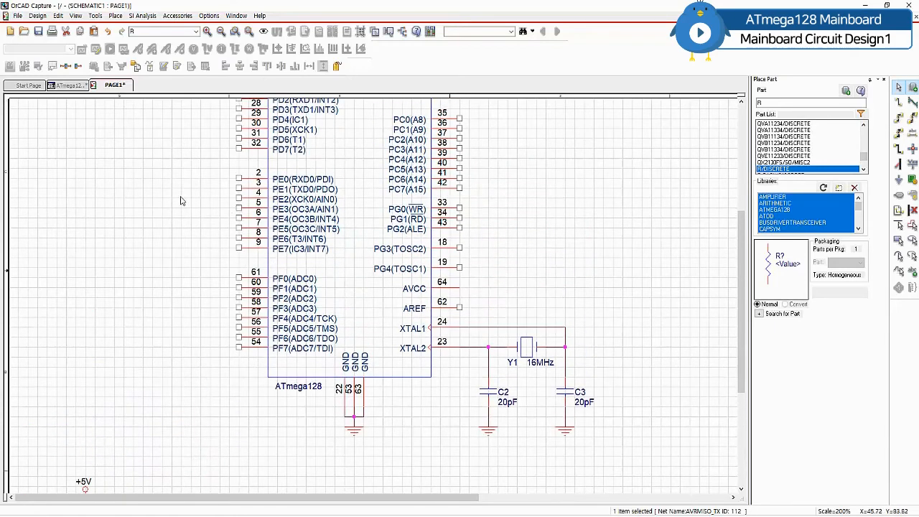
{"action": "scroll", "coordinate": [165, 196], "scroll_direction": "up", "scroll_amount": 1}
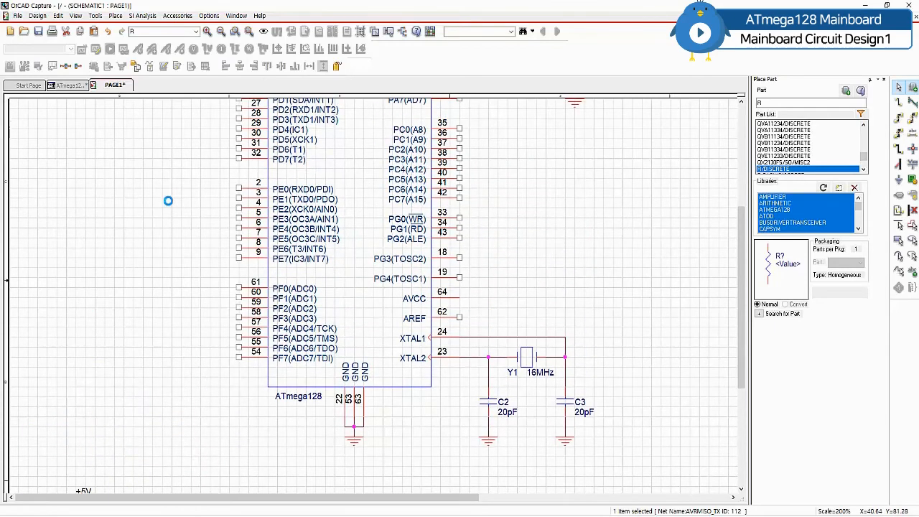
{"action": "key", "text": "ctrl+v"}
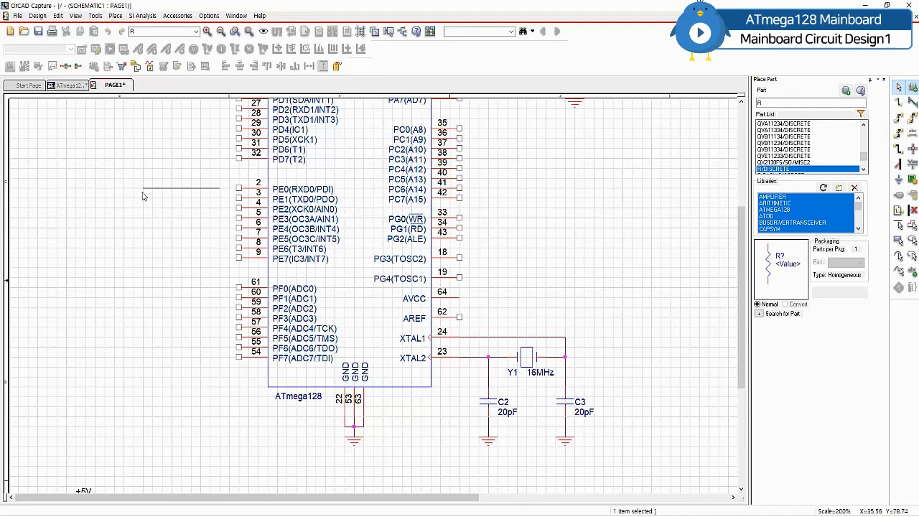
{"action": "left_click_drag", "start_coordinate": [142, 196], "coordinate": [162, 196]}
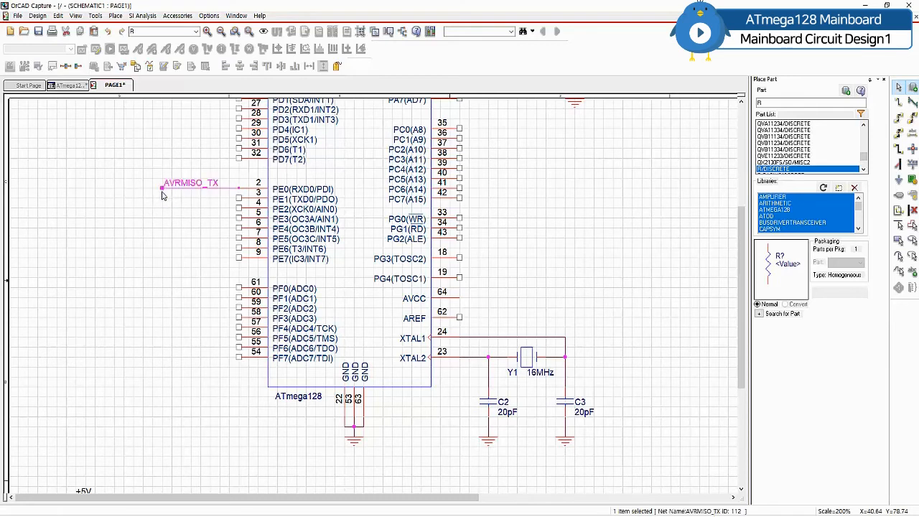
{"action": "left_click", "coordinate": [152, 257]}
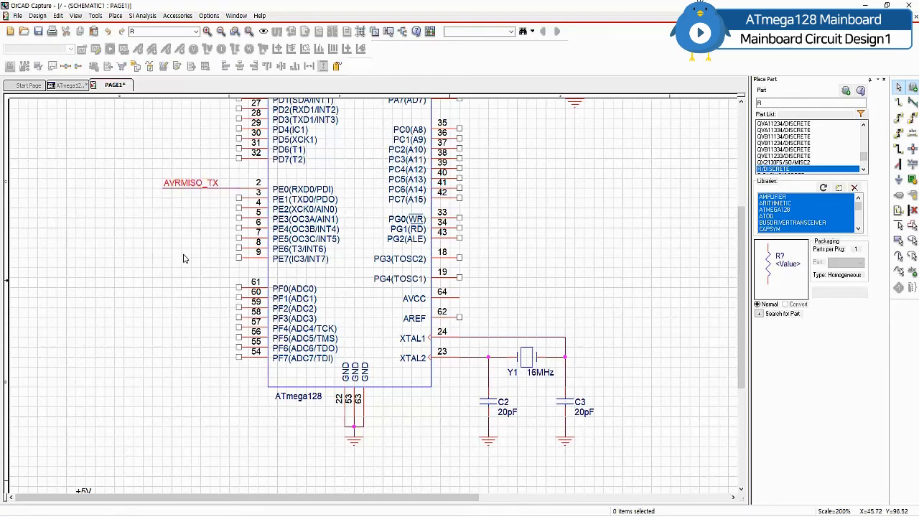
Step: Copy the connector's AVRMOSI_RX wire to the PE1 (TXD0/PDO) pin and align it with the AVRMISO_TX wire and label
{"action": "scroll", "coordinate": [171, 286], "scroll_direction": "down", "scroll_amount": 5}
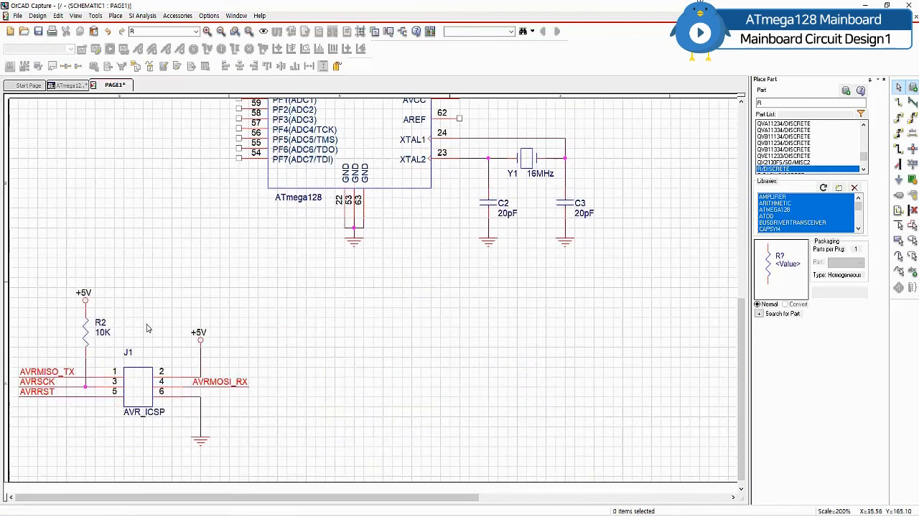
{"action": "left_click", "coordinate": [251, 388]}
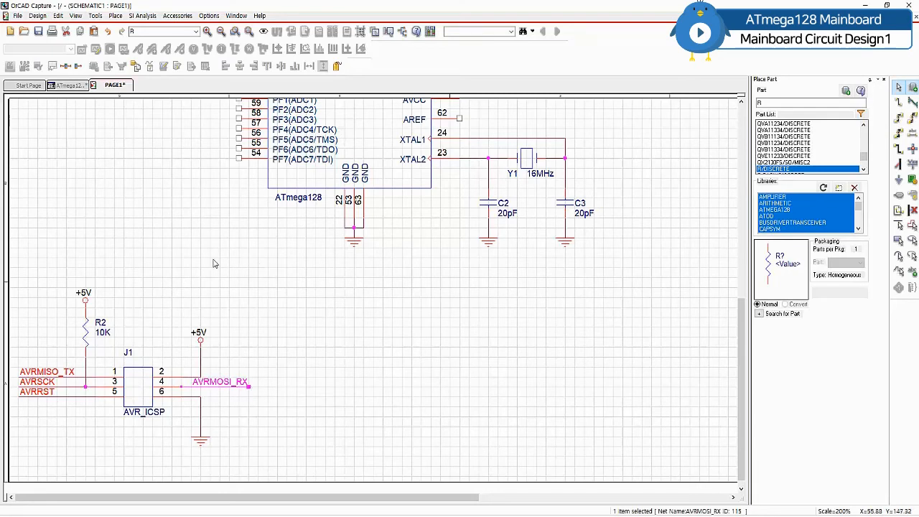
{"action": "scroll", "coordinate": [162, 215], "scroll_direction": "up", "scroll_amount": 3}
{"action": "left_click_drag", "start_coordinate": [162, 214], "coordinate": [192, 208]}
{"action": "left_click", "coordinate": [169, 260]}
{"action": "left_click", "coordinate": [176, 228]}
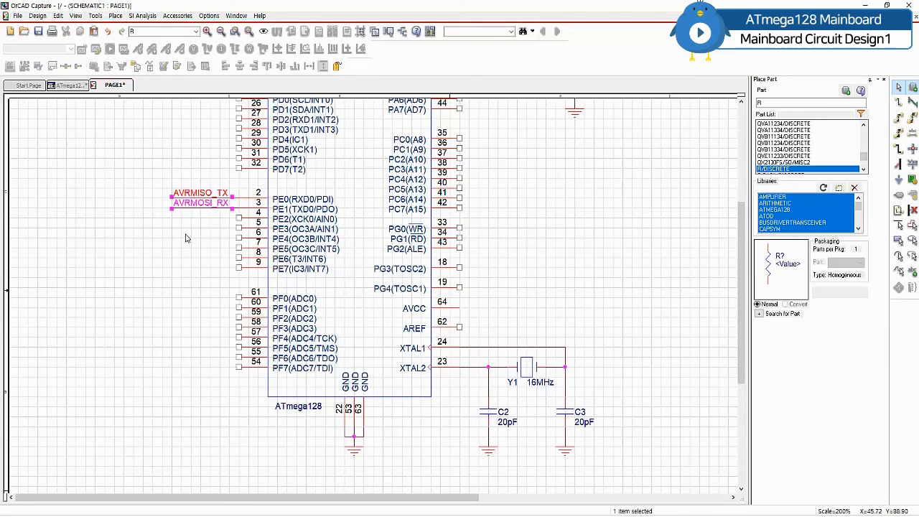
{"action": "left_click", "coordinate": [188, 239]}
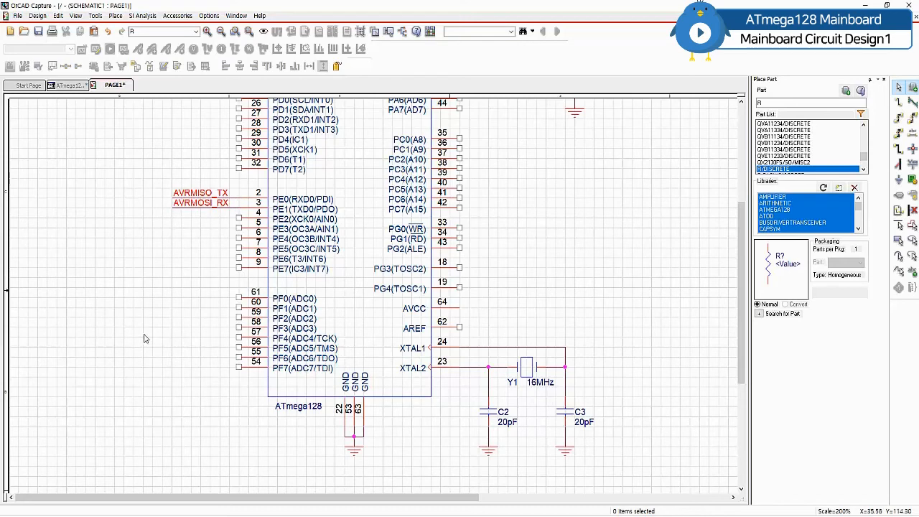
Step: Copy the connector's AVRSCK wire with its net alias onto the PB1 (SCK) pin of the ATmega128
{"action": "scroll", "coordinate": [135, 352], "scroll_direction": "down", "scroll_amount": 5}
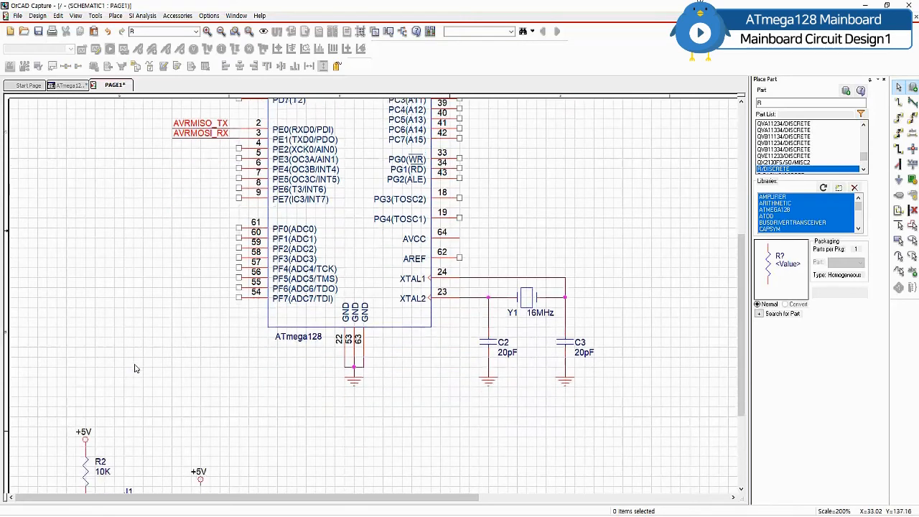
{"action": "left_click", "coordinate": [63, 428]}
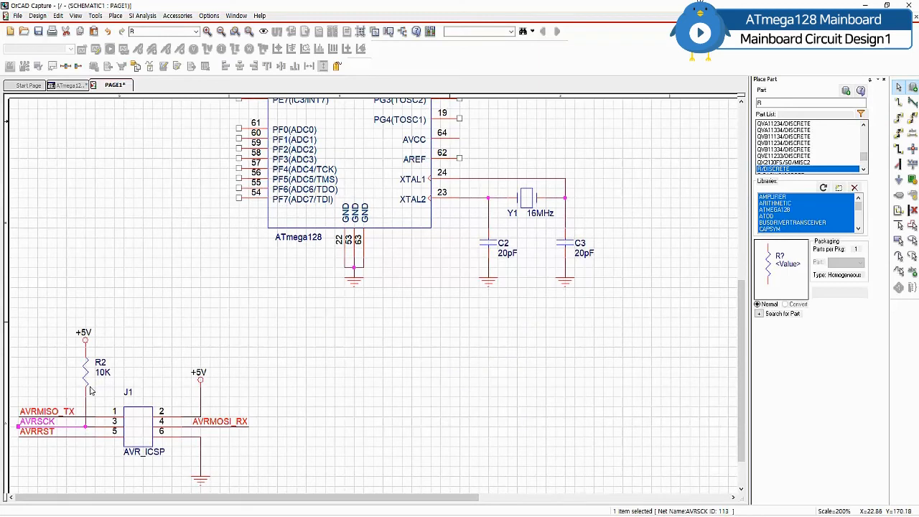
{"action": "scroll", "coordinate": [150, 230], "scroll_direction": "up", "scroll_amount": 5}
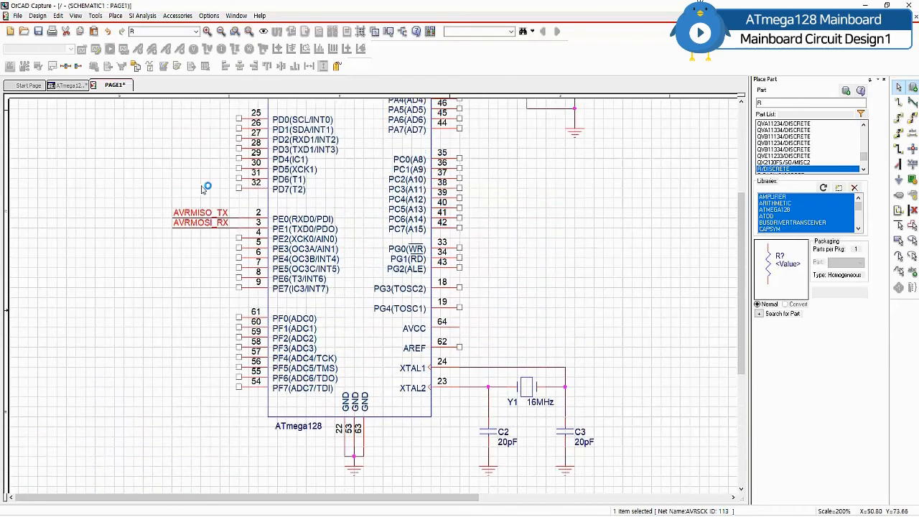
{"action": "scroll", "coordinate": [205, 188], "scroll_direction": "up", "scroll_amount": 5}
{"action": "left_click_drag", "start_coordinate": [202, 198], "coordinate": [173, 208]}
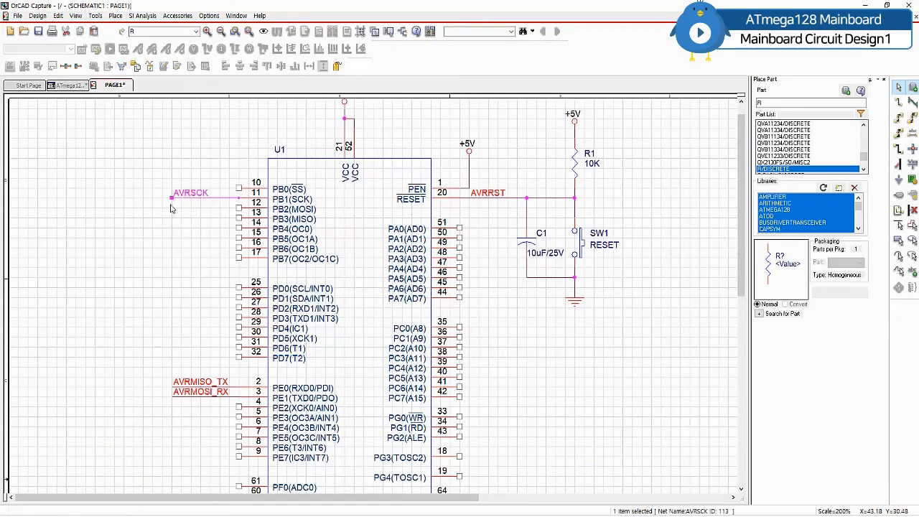
{"action": "left_click", "coordinate": [177, 282]}
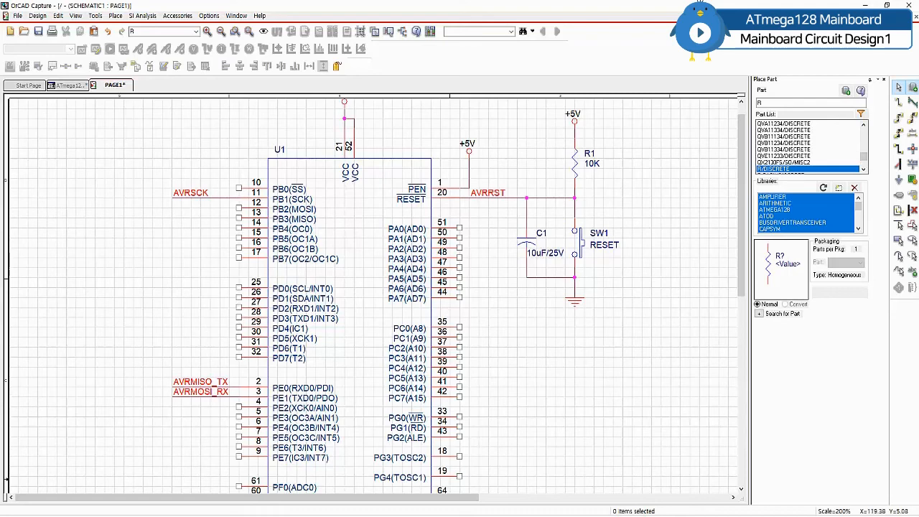
Step: Place an INDUCTOR part from the DISCRETE library vertically beside the ATmega128, above the crystal circuit
{"action": "scroll", "coordinate": [538, 381], "scroll_direction": "down", "scroll_amount": 6}
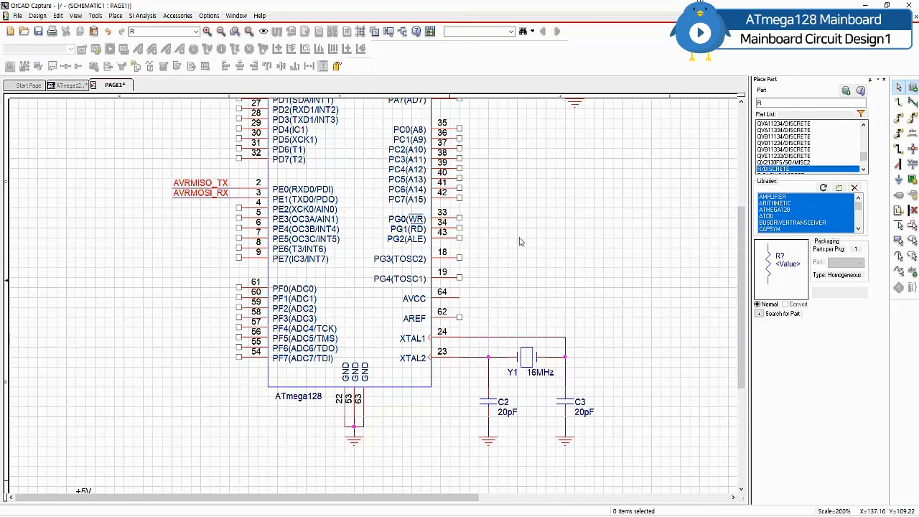
{"action": "scroll", "coordinate": [469, 282], "scroll_direction": "down", "scroll_amount": 1}
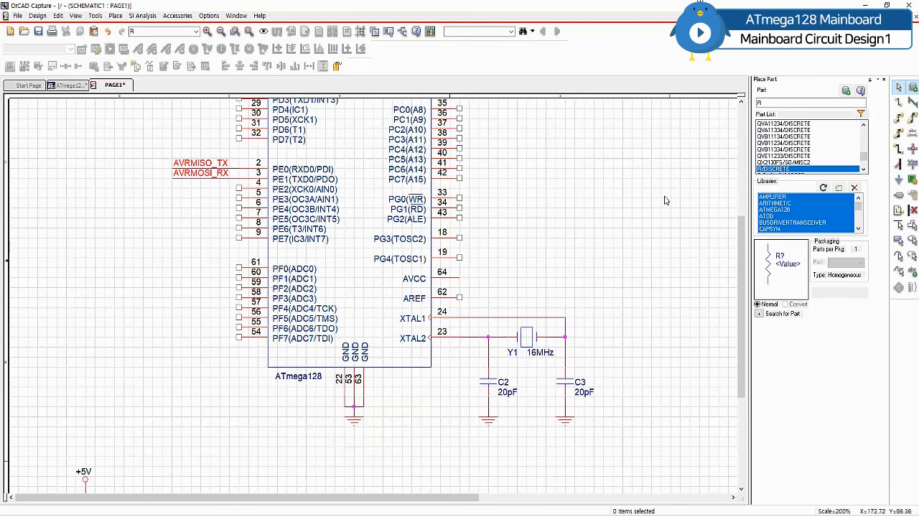
{"action": "left_click", "coordinate": [772, 103]}
{"action": "key", "text": "BackSpace"}
{"action": "type", "text": "i"}
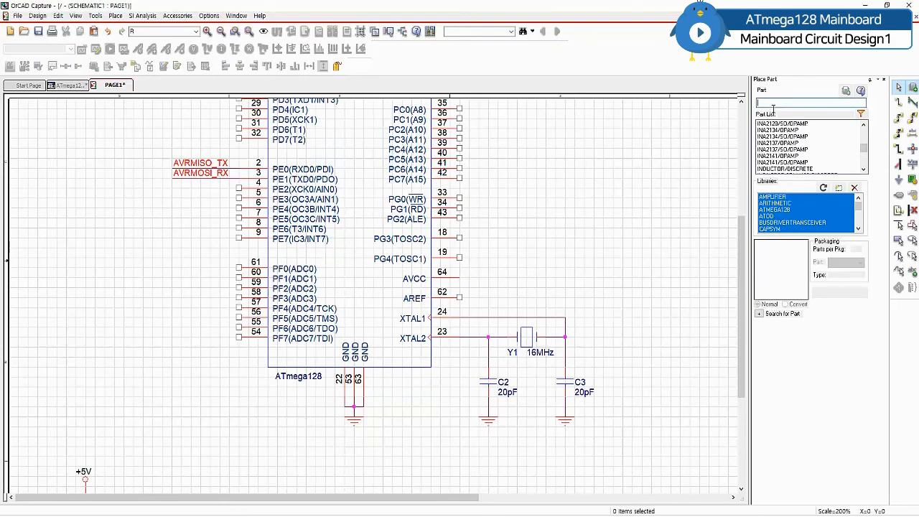
{"action": "type", "text": "nduc"}
{"action": "key", "text": "Return"}
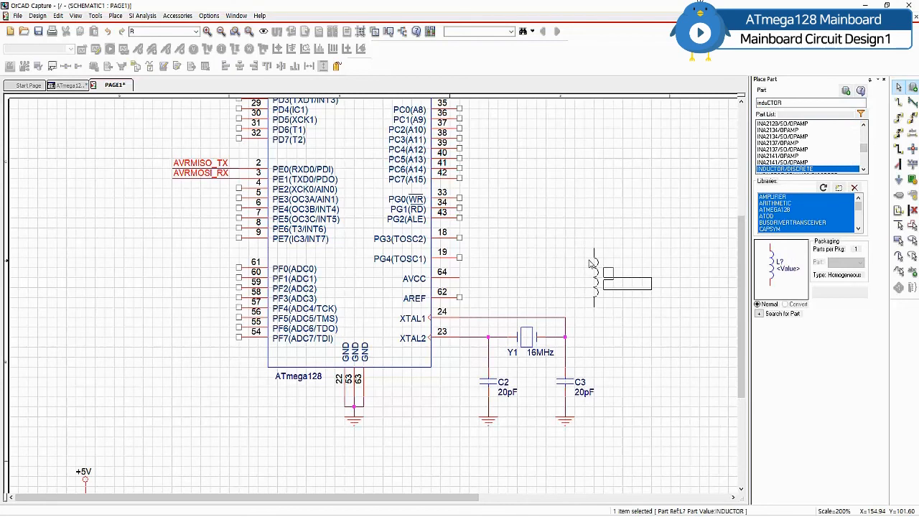
{"action": "left_click", "coordinate": [561, 229]}
{"action": "key", "text": "Escape"}
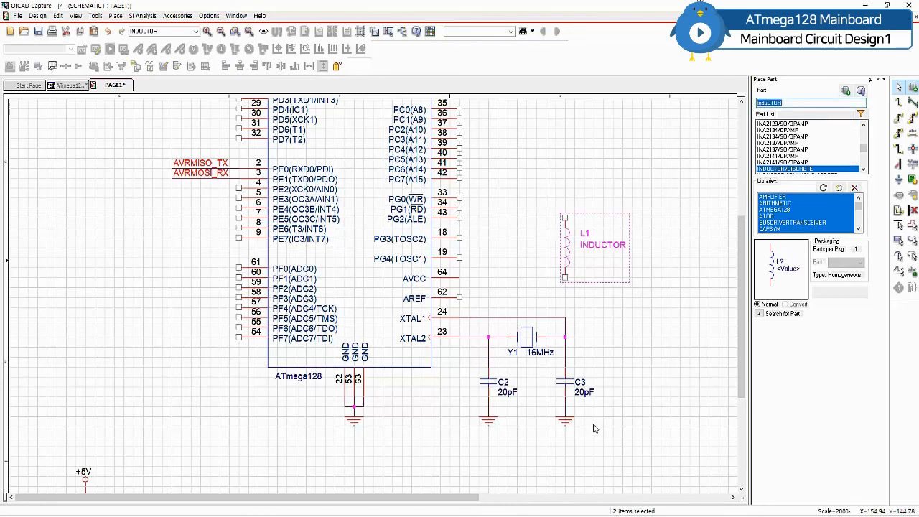
Step: Copy capacitor C2 with its ground symbol to just below inductor L1 and set the copy's value to 0.1uF
{"action": "left_click_drag", "start_coordinate": [528, 440], "coordinate": [465, 362]}
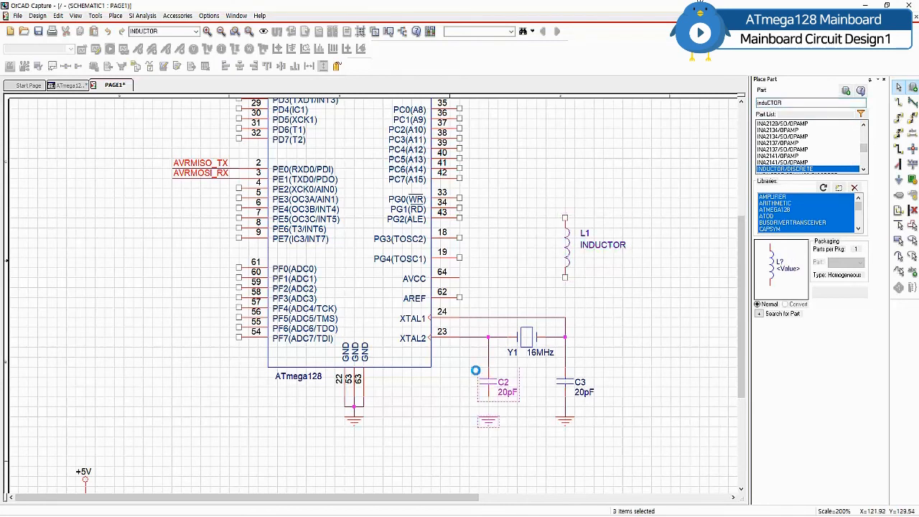
{"action": "key", "text": "ctrl+c"}
{"action": "key", "text": "ctrl+v"}
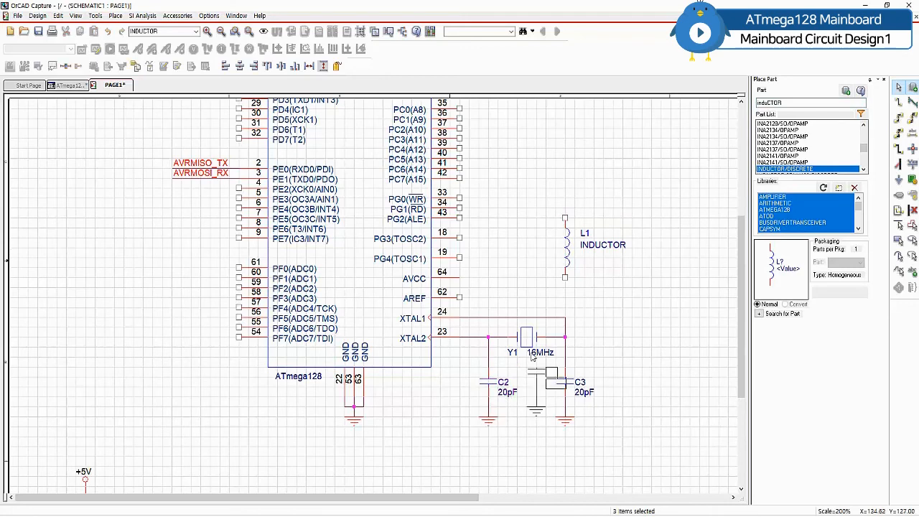
{"action": "left_click", "coordinate": [570, 281]}
{"action": "double_click", "coordinate": [612, 302]}
{"action": "type", "text": "0.1"}
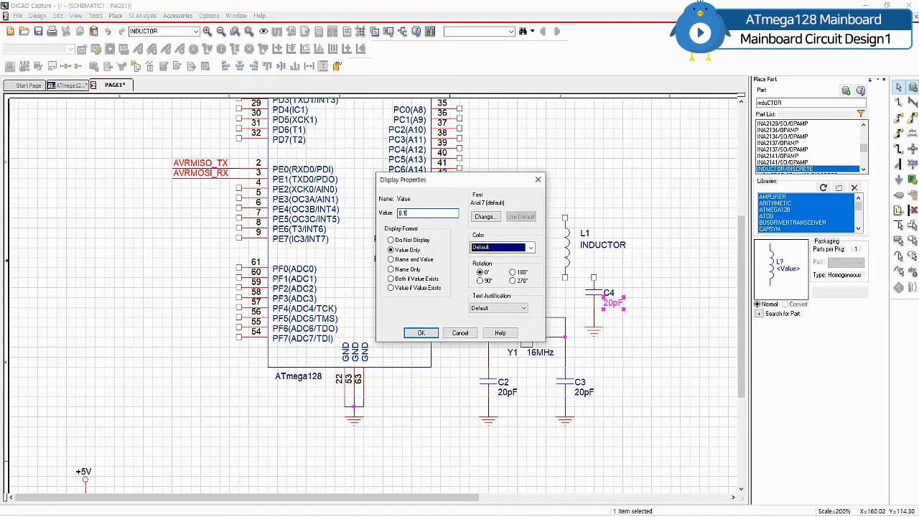
{"action": "type", "text": "uF"}
{"action": "key", "text": "Return"}
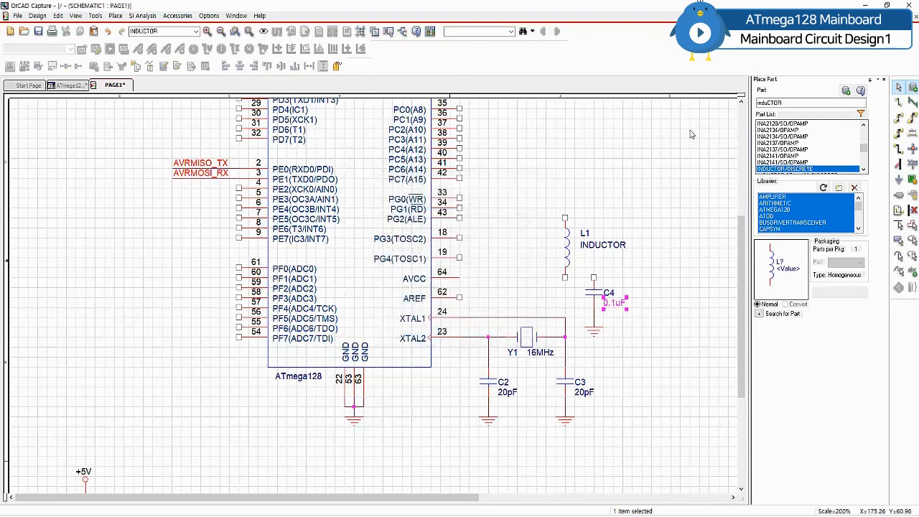
Step: Move the ground symbol closer to capacitor C4 and line inductor L1 up directly above C4
{"action": "left_click", "coordinate": [666, 245]}
{"action": "left_click", "coordinate": [592, 332]}
{"action": "left_click_drag", "start_coordinate": [593, 333], "coordinate": [594, 323]}
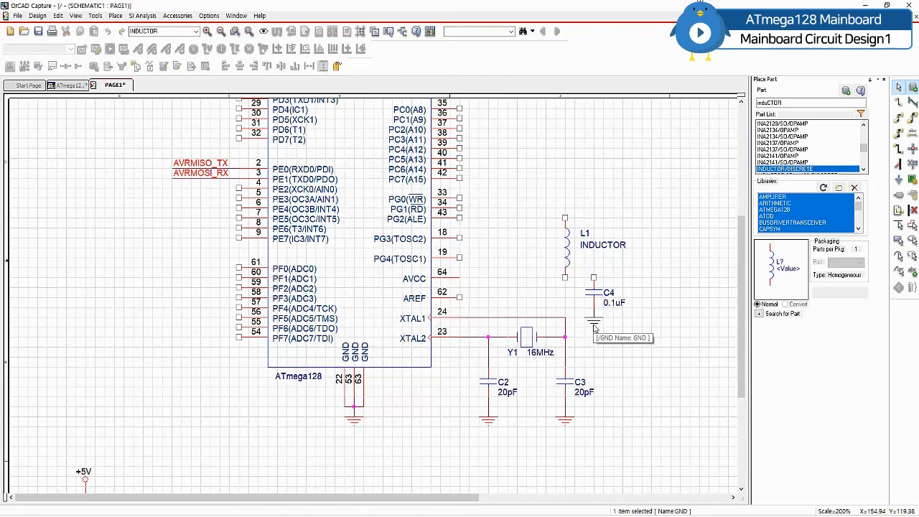
{"action": "left_click", "coordinate": [649, 272]}
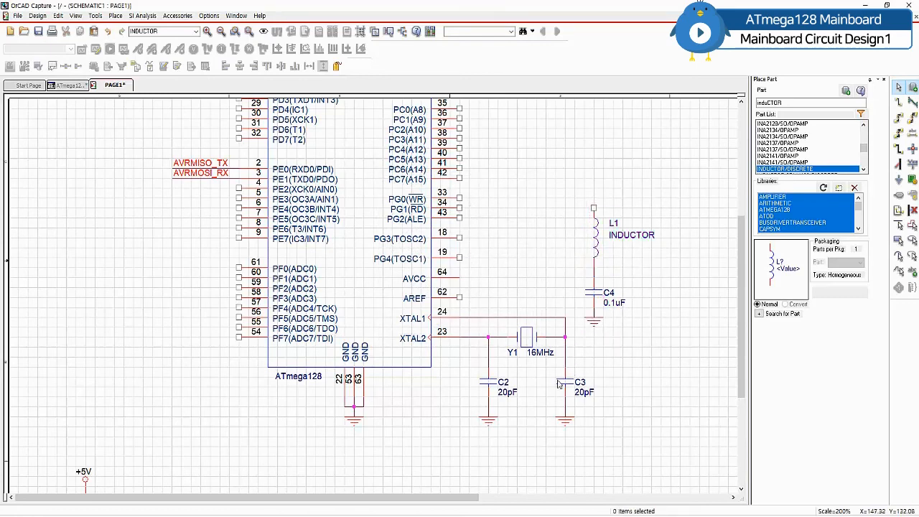
Step: Copy the +5V power symbol above R1 onto the upper end of inductor L1
{"action": "scroll", "coordinate": [565, 257], "scroll_direction": "up", "scroll_amount": 3}
{"action": "scroll", "coordinate": [566, 257], "scroll_direction": "up", "scroll_amount": 1}
{"action": "left_click", "coordinate": [574, 142]}
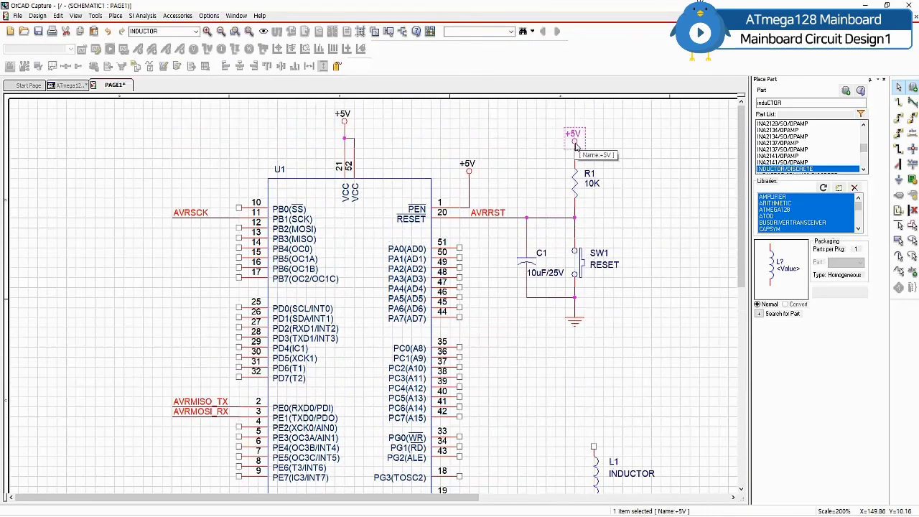
{"action": "key", "text": "ctrl+c"}
{"action": "key", "text": "ctrl+v"}
{"action": "left_click", "coordinate": [592, 439]}
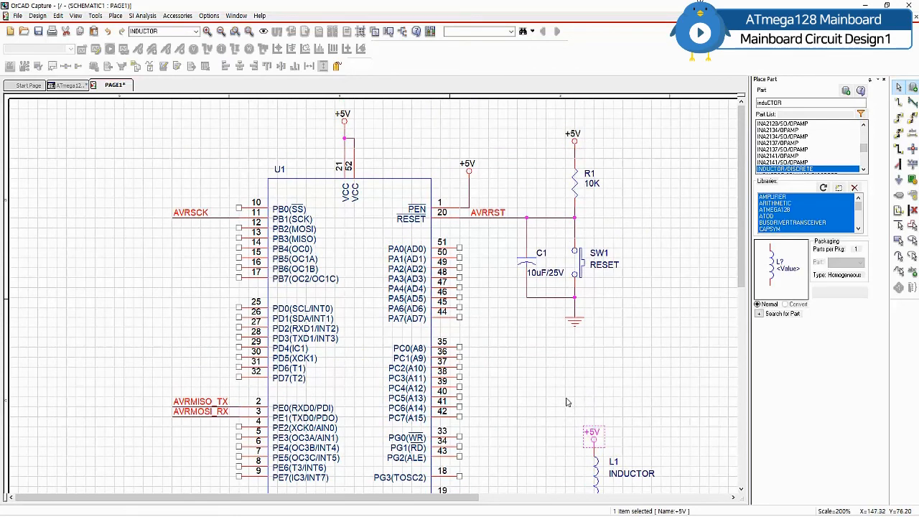
Step: Wire the AVCC and AREF pins together and to the node between inductor L1 and capacitor C4
{"action": "scroll", "coordinate": [502, 387], "scroll_direction": "down", "scroll_amount": 2}
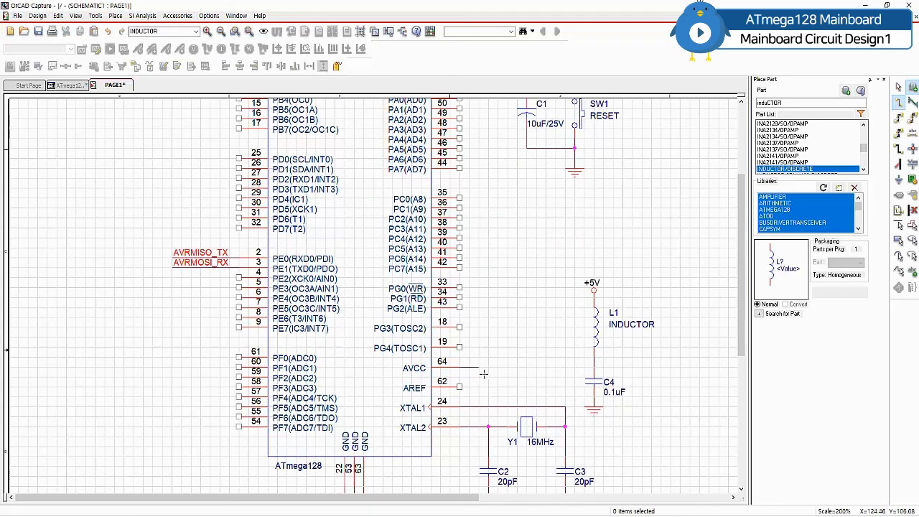
{"action": "left_click", "coordinate": [459, 367]}
{"action": "key", "text": "Escape"}
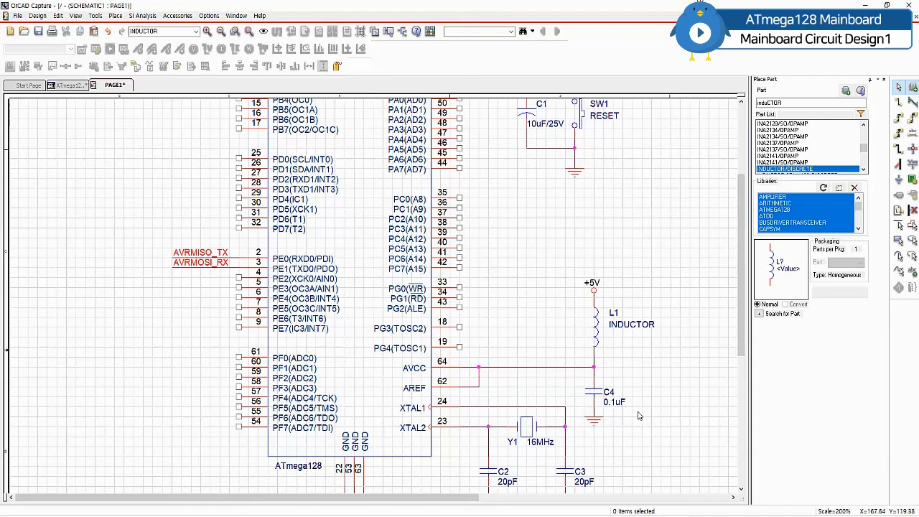
Step: Set the value of inductor L1 to 10uH
{"action": "double_click", "coordinate": [633, 325]}
{"action": "type", "text": "10"}
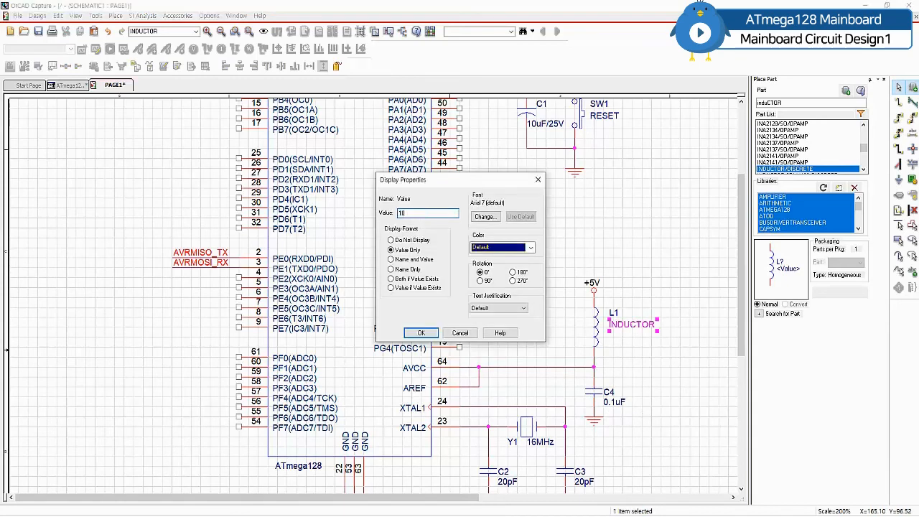
{"action": "type", "text": "uH"}
{"action": "key", "text": "Return"}
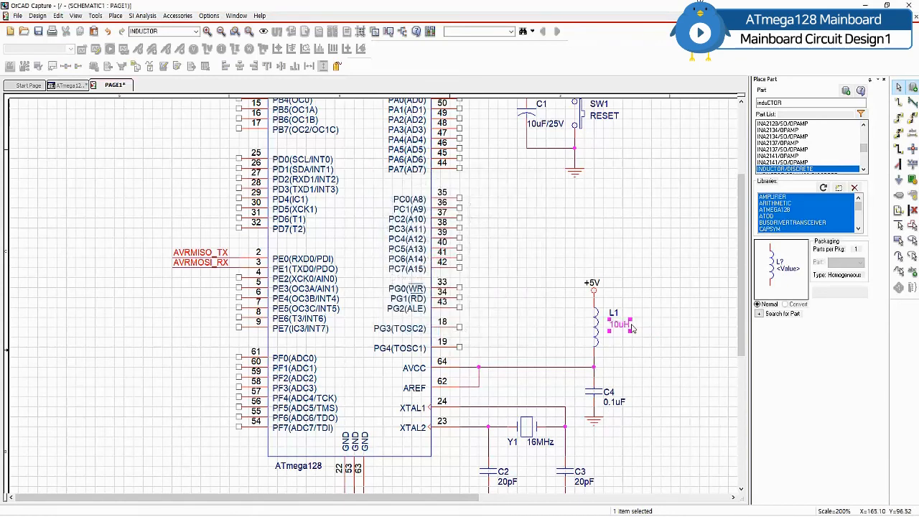
{"action": "key", "text": "o"}
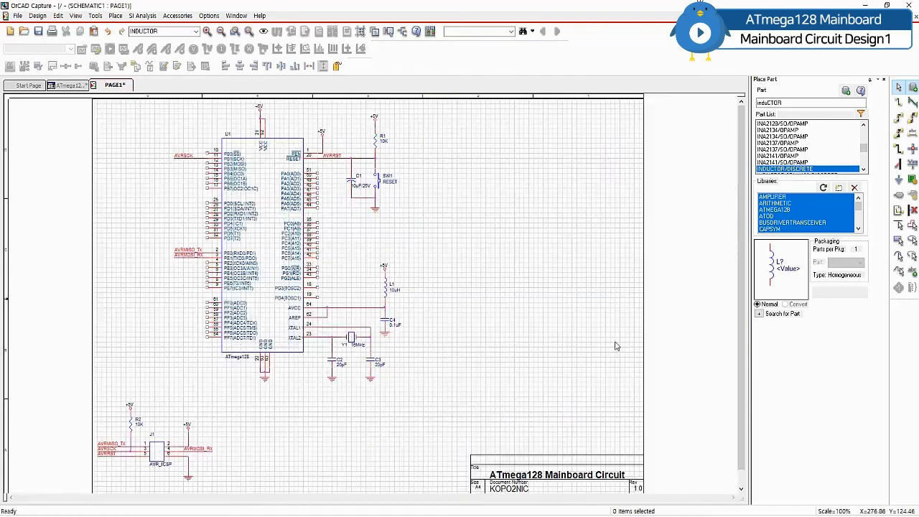